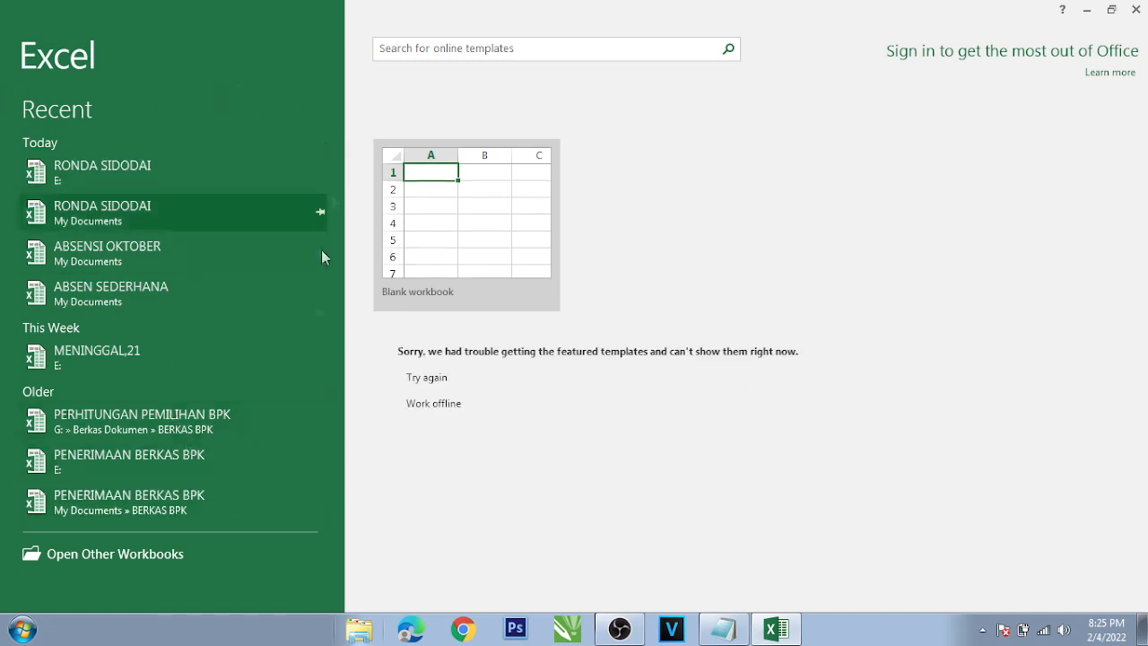
Create a new blank workbook.
click(468, 224)
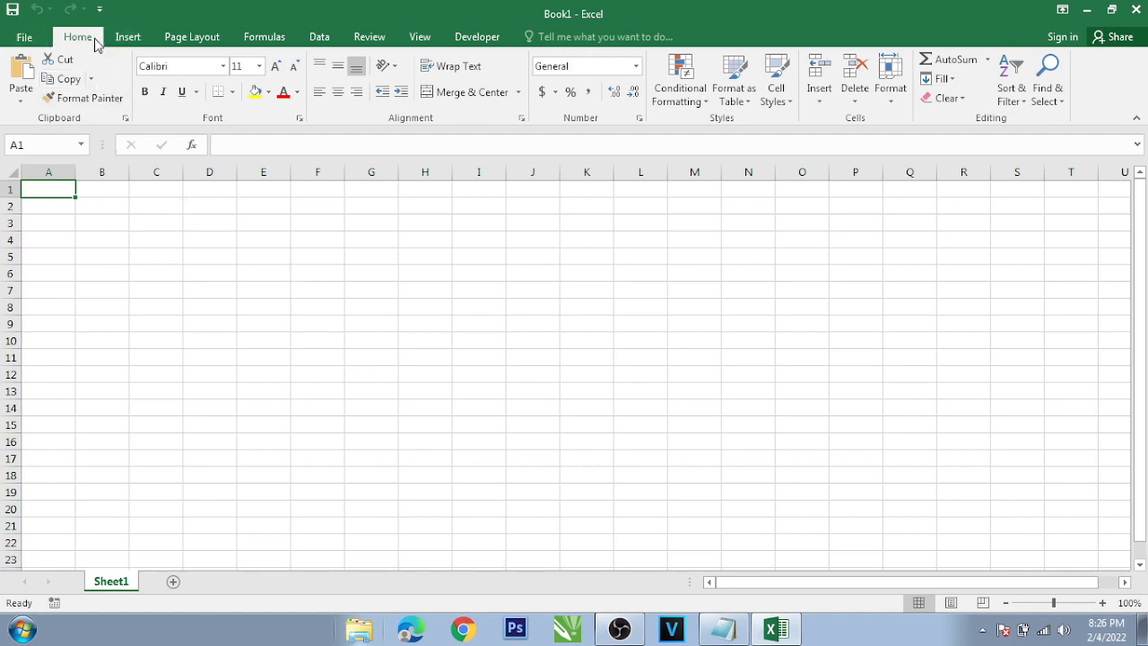
Look through the command groups for inserting, page layout, formulas, data, review, view and developer functions.
click(124, 39)
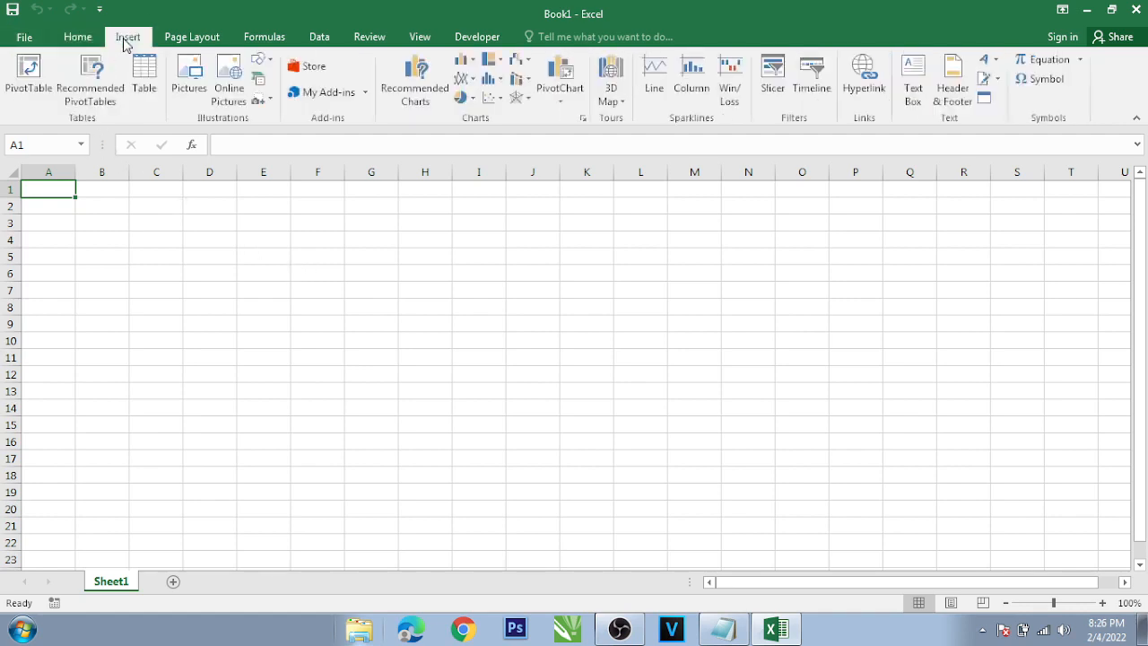
click(184, 42)
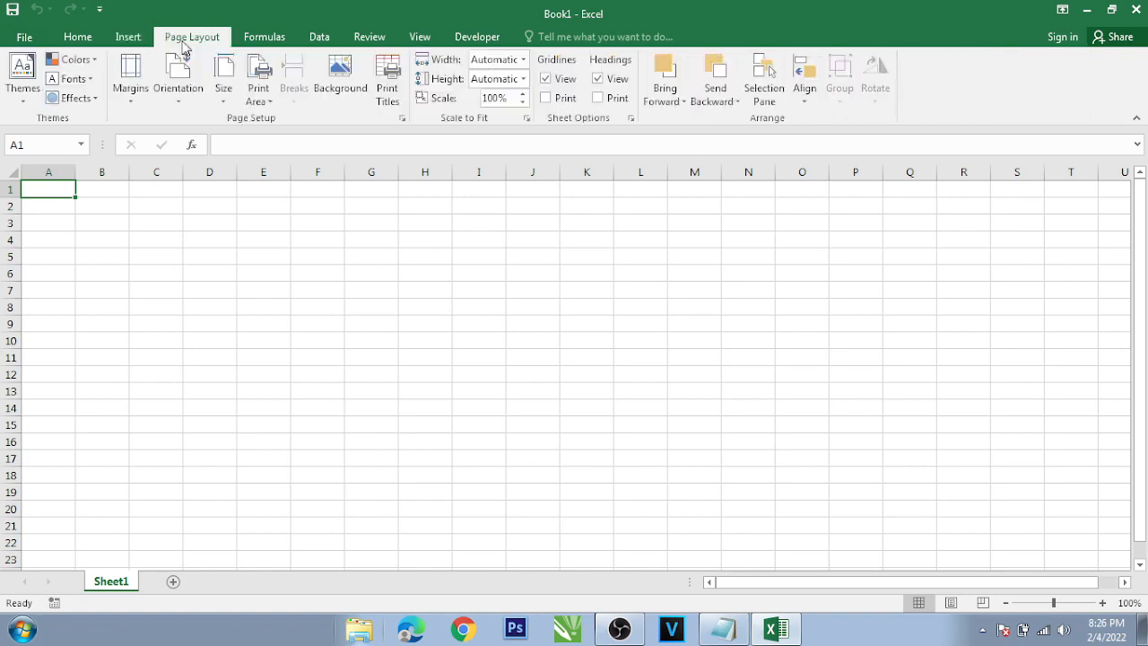
click(277, 37)
click(320, 38)
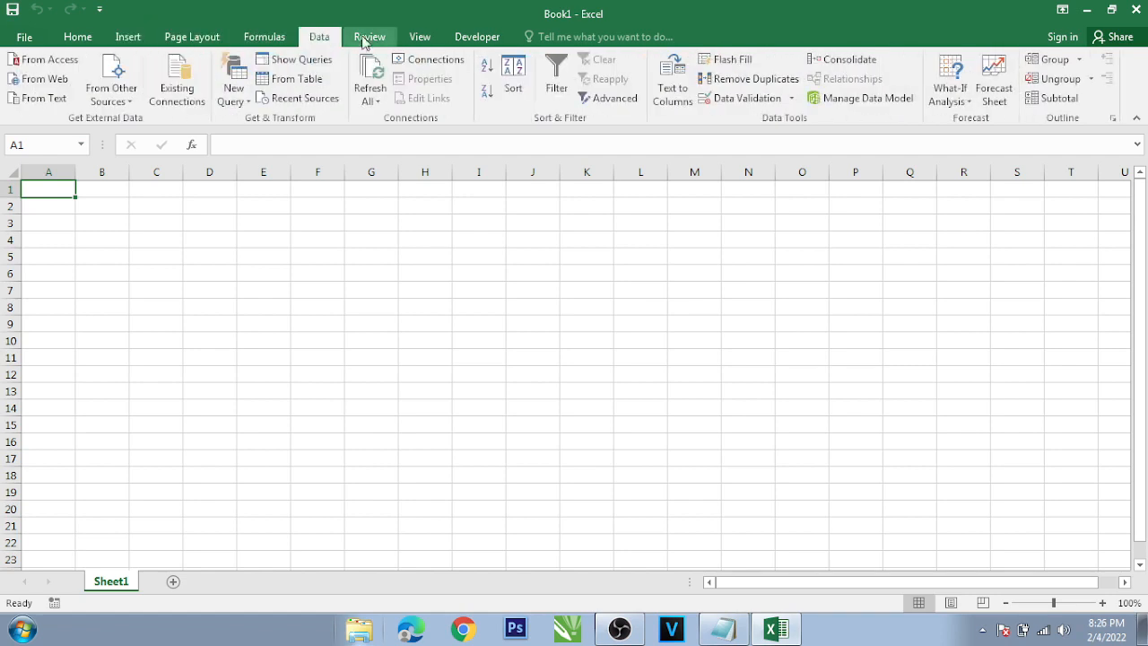
click(370, 37)
click(418, 38)
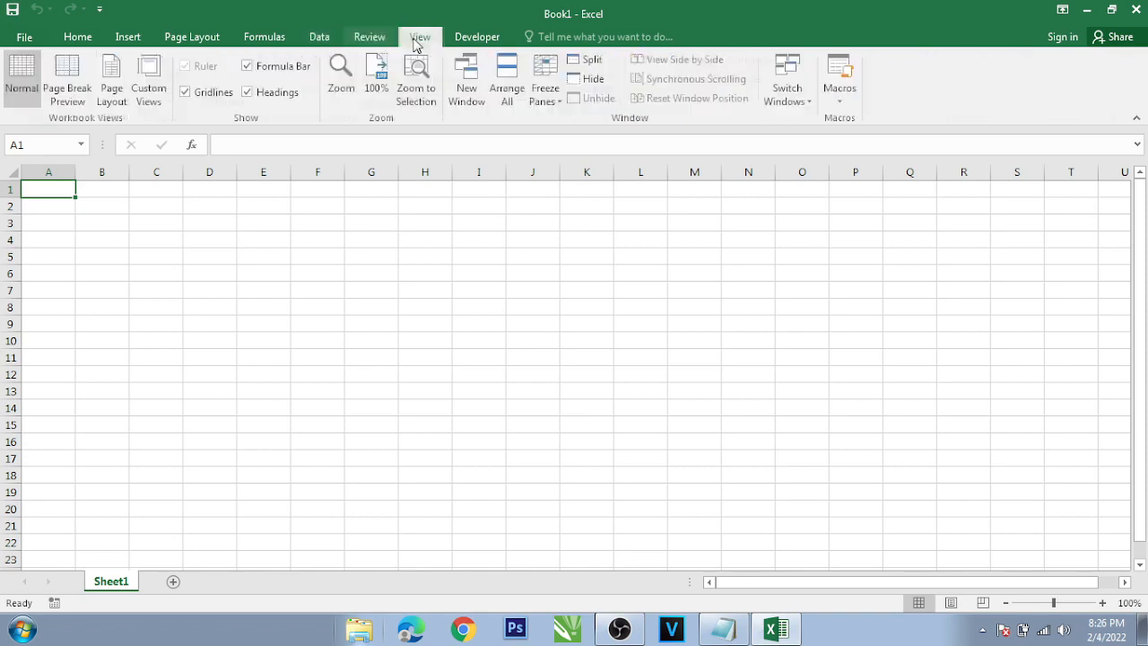
click(459, 42)
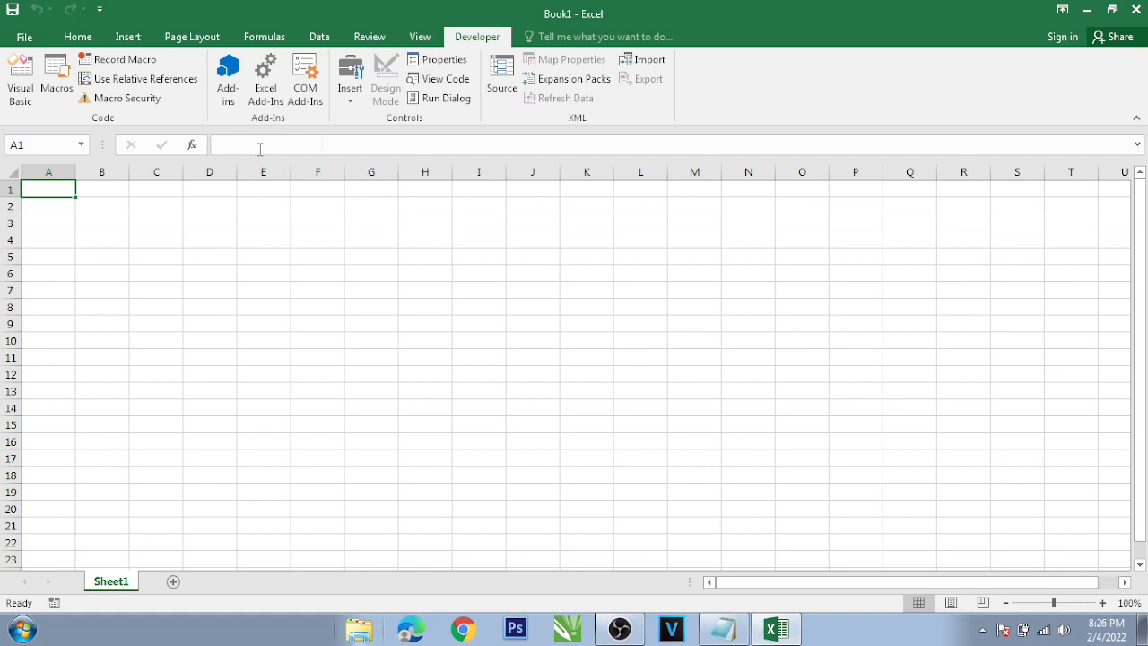
Select various cells, including F4, A1, B1, A2 and B2, to examine how each cell's address is shown.
click(64, 140)
click(325, 274)
click(531, 241)
click(321, 238)
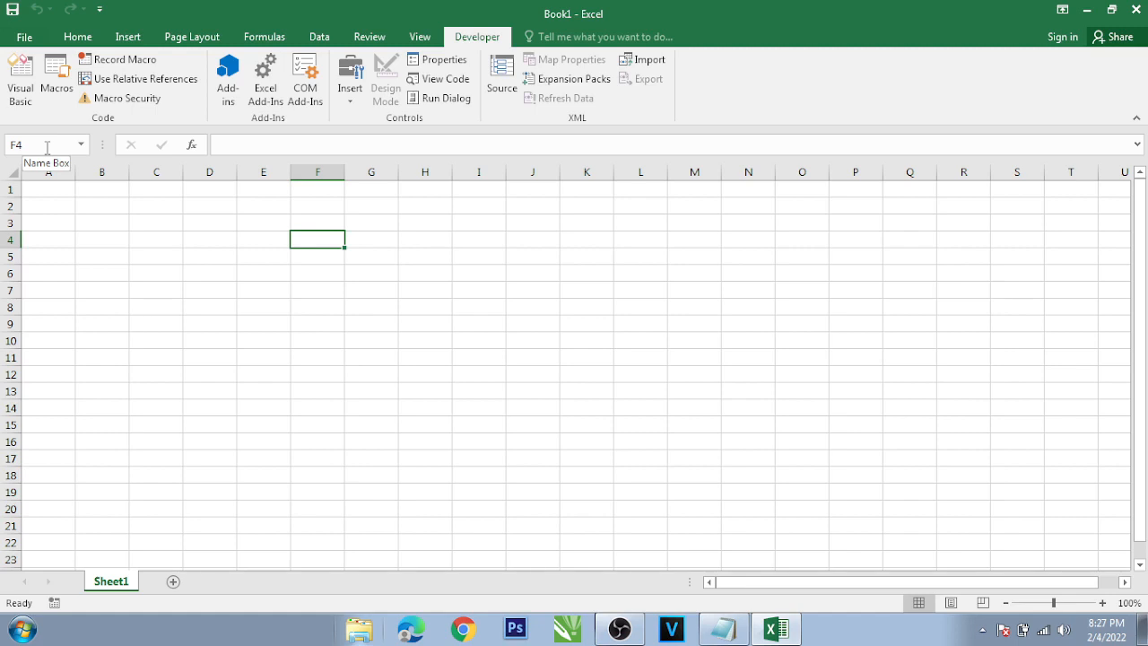
click(50, 192)
click(118, 195)
click(171, 210)
click(122, 217)
click(88, 204)
click(49, 206)
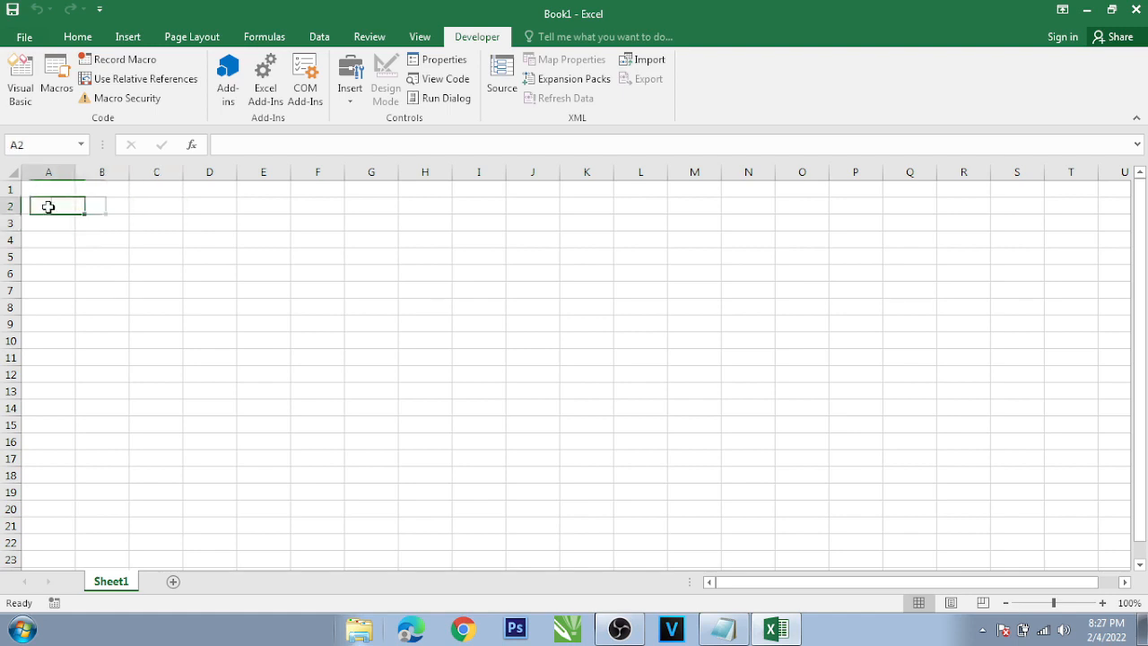
click(51, 191)
click(95, 202)
click(101, 189)
click(64, 192)
click(97, 206)
click(72, 205)
click(56, 189)
click(102, 189)
click(85, 205)
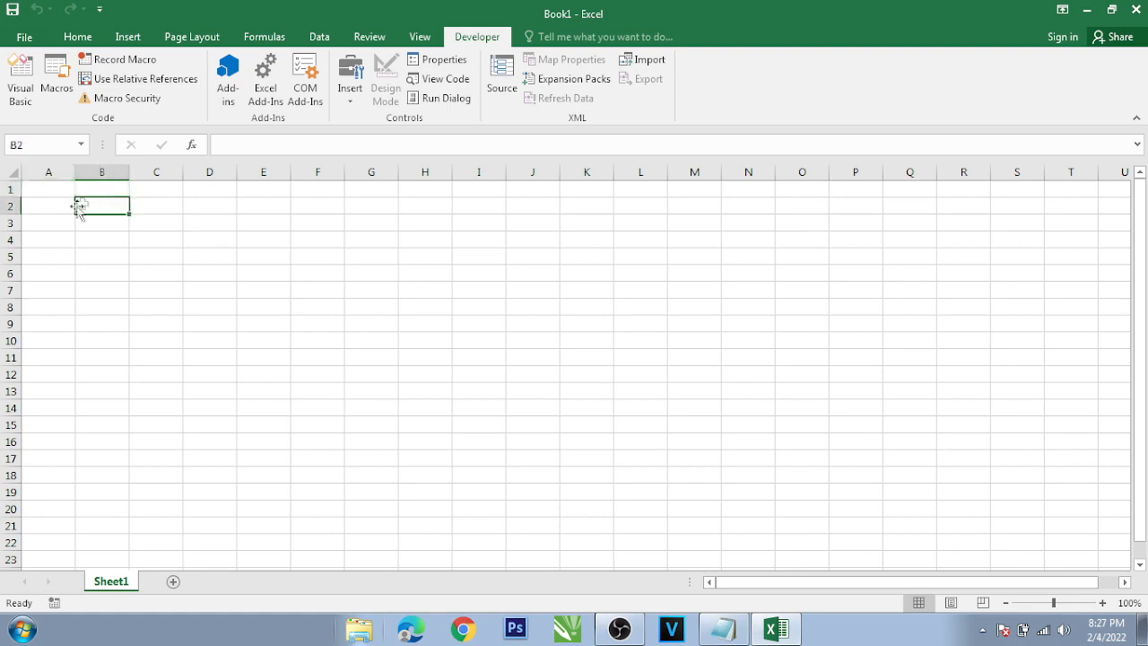
click(49, 194)
click(101, 190)
click(88, 203)
click(57, 204)
click(61, 191)
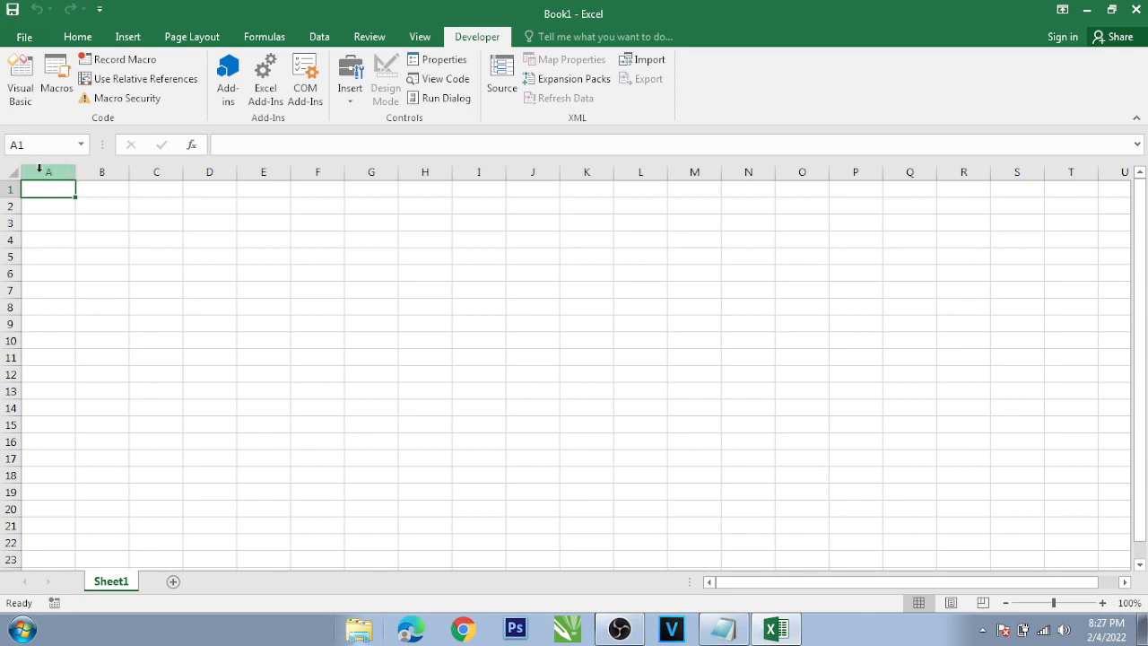
Select columns A to S, rows 1 to 23, row 1 and column A to examine how columns and rows define a cell.
drag(33, 167, 1035, 149)
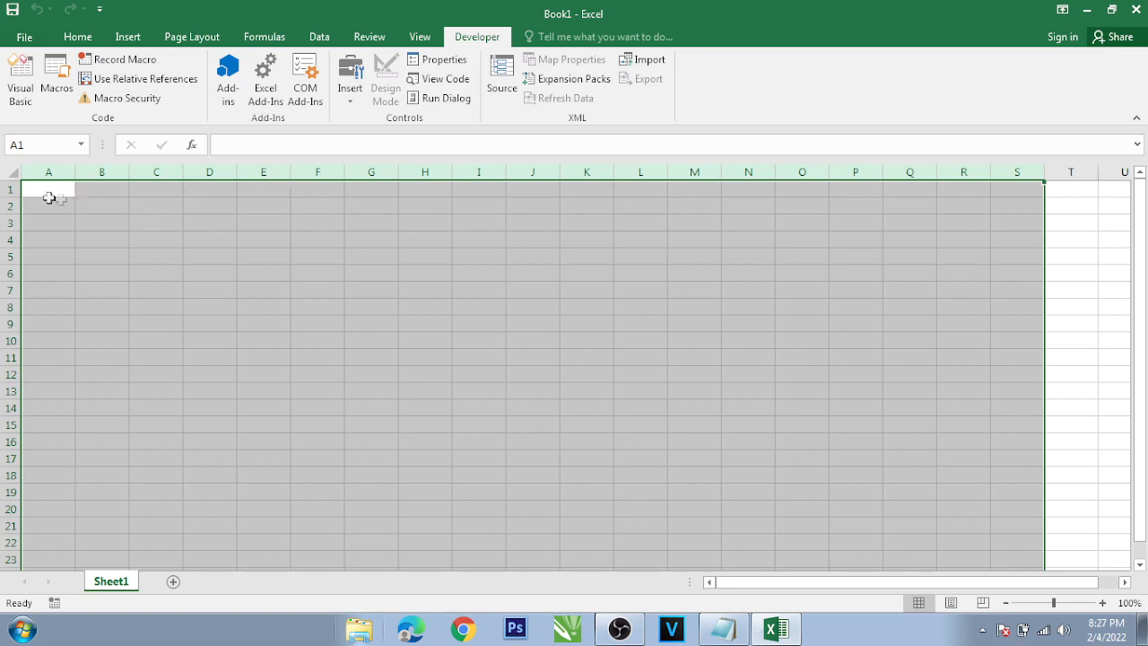
drag(9, 191, 7, 561)
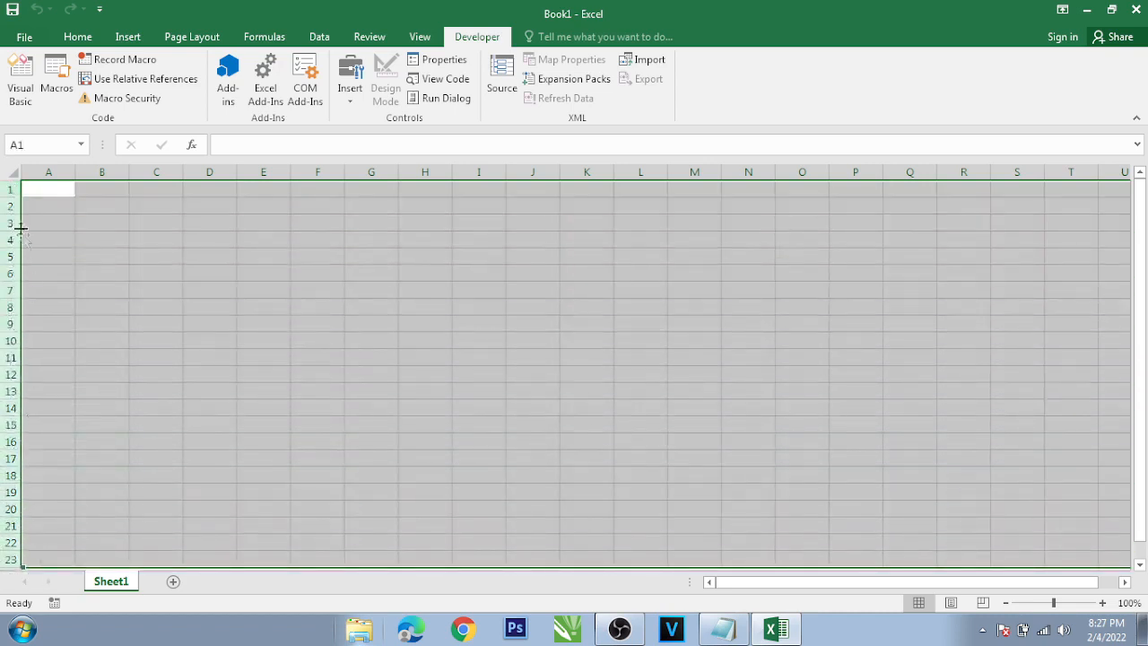
click(11, 189)
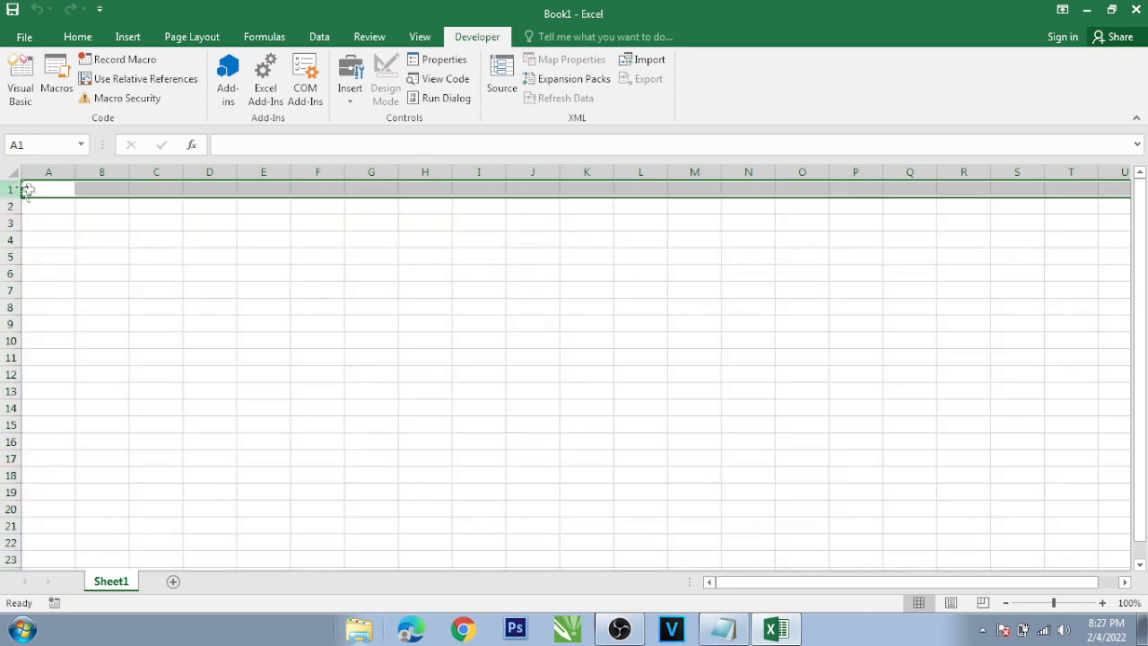
click(62, 271)
click(8, 188)
click(38, 141)
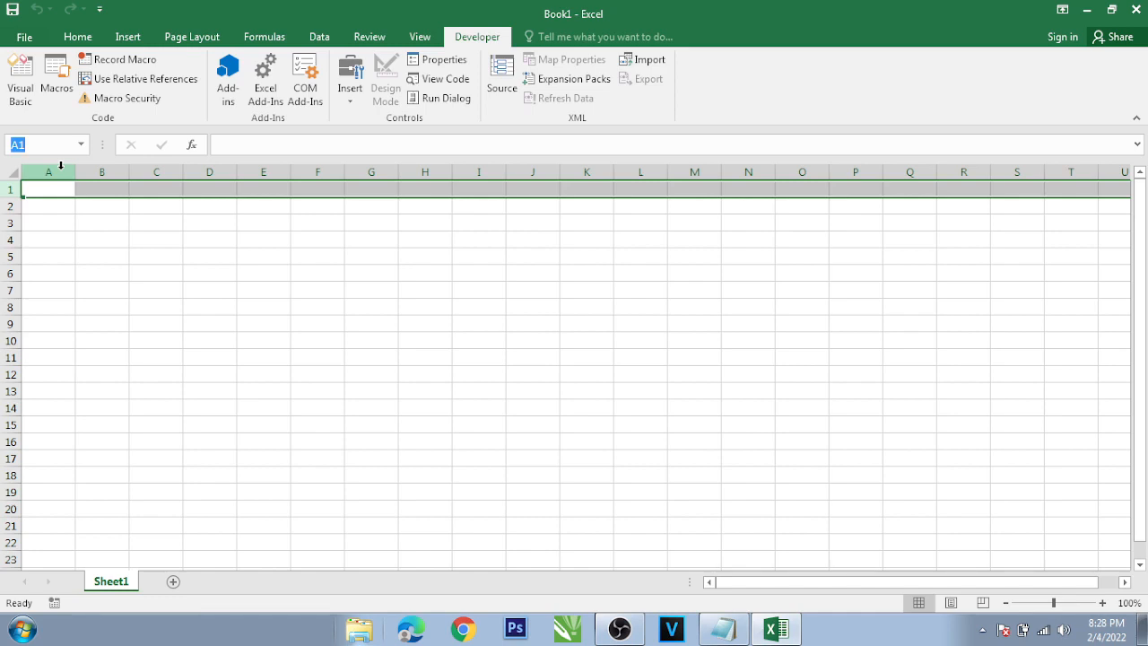
click(60, 165)
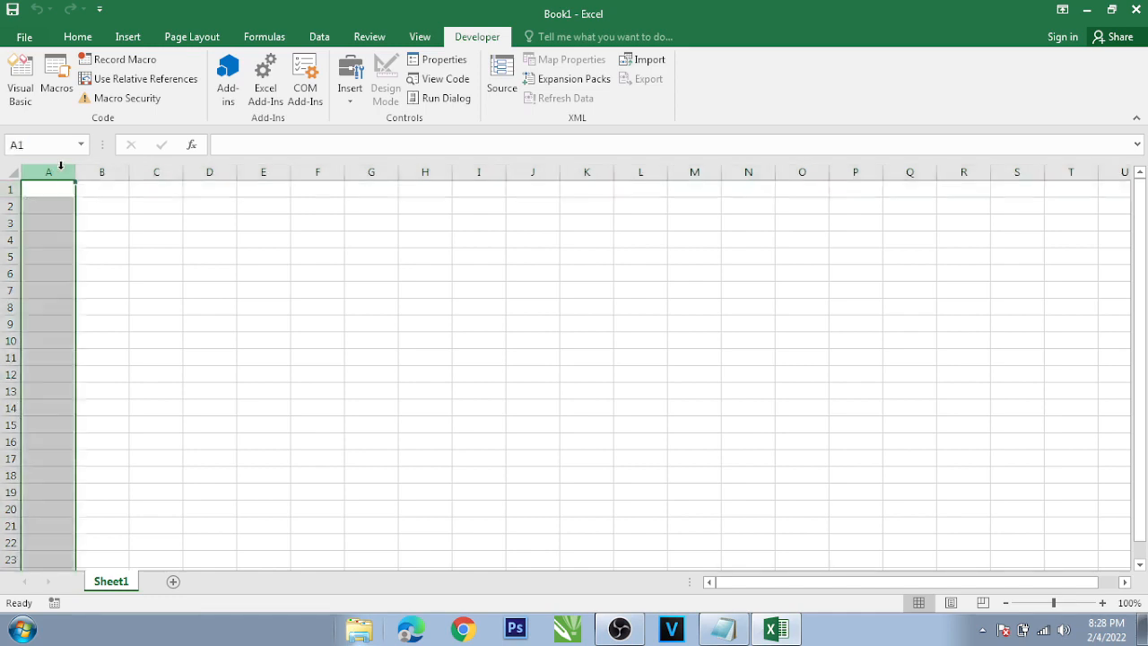
click(5, 190)
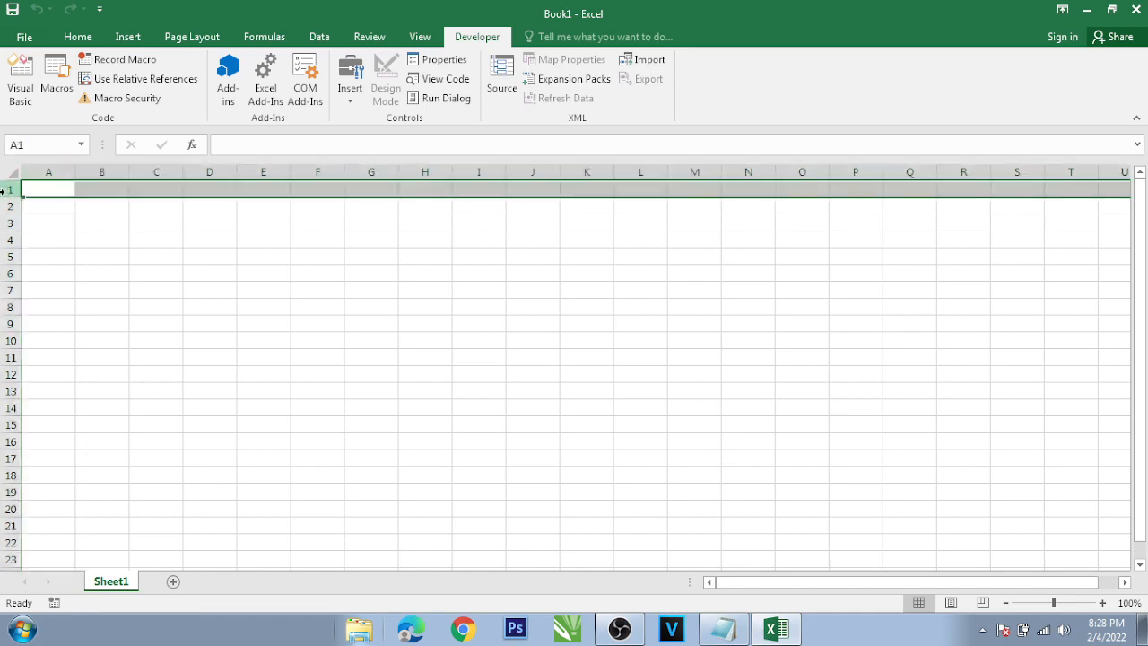
click(49, 166)
click(46, 189)
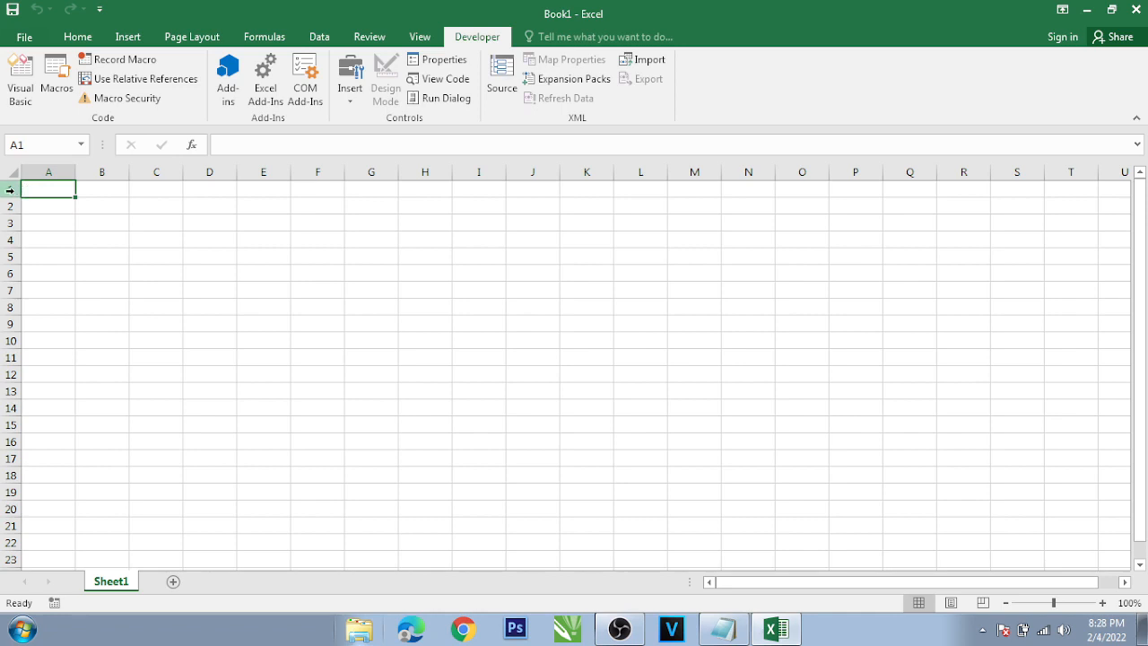
click(97, 194)
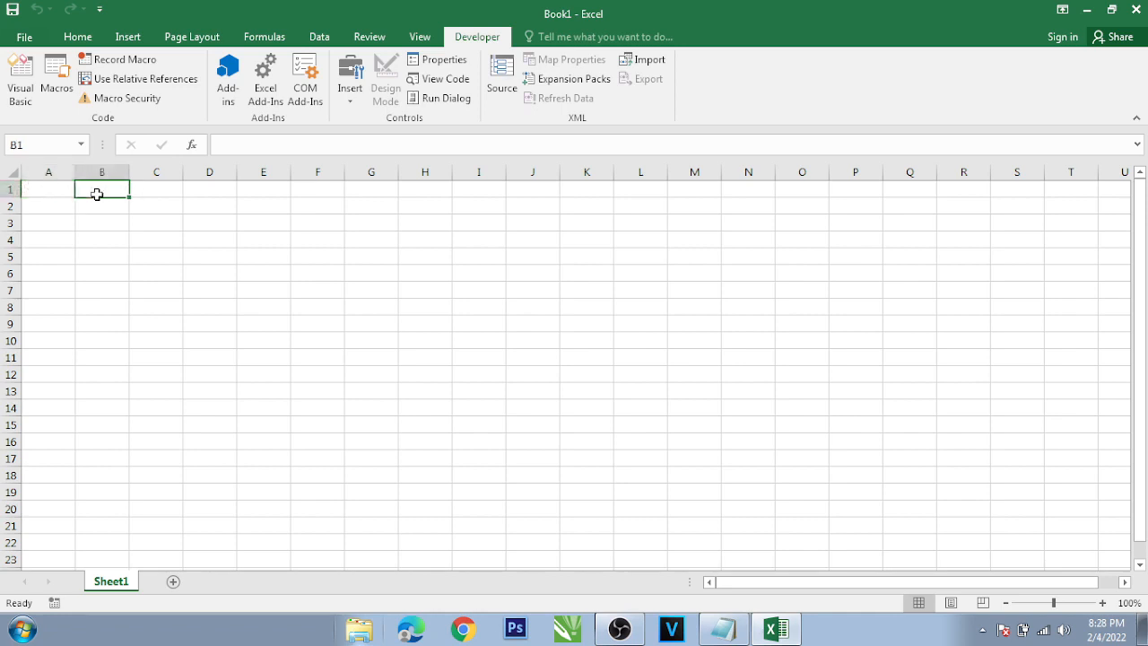
click(744, 377)
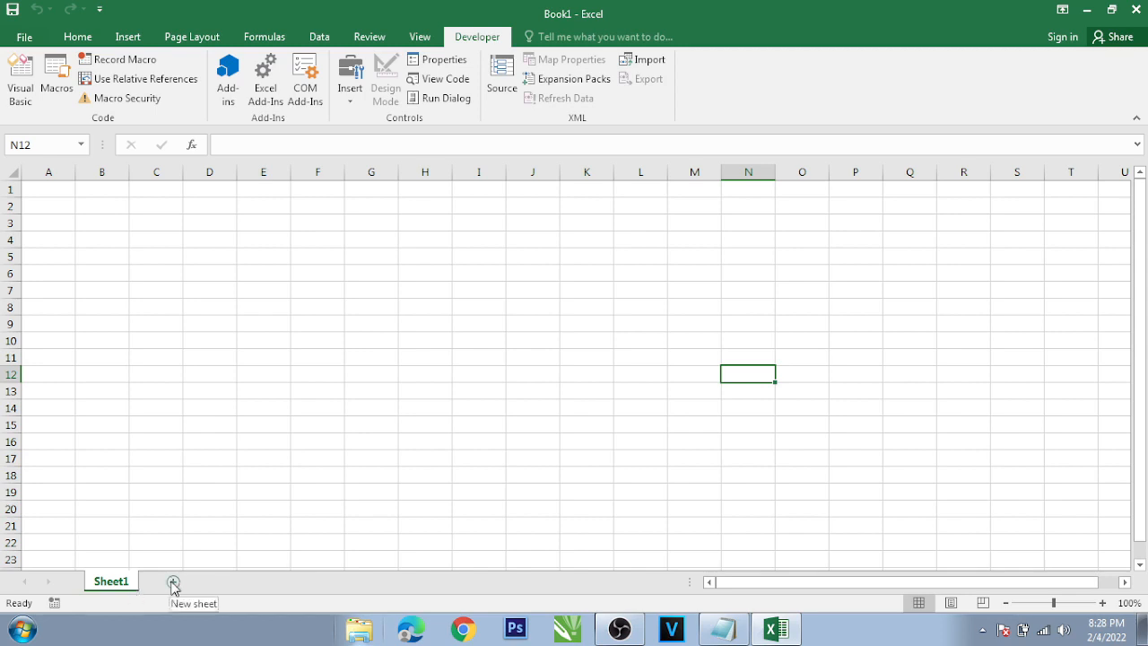
Add a second worksheet to the workbook and switch between the two sheets, ending on Sheet1.
click(173, 582)
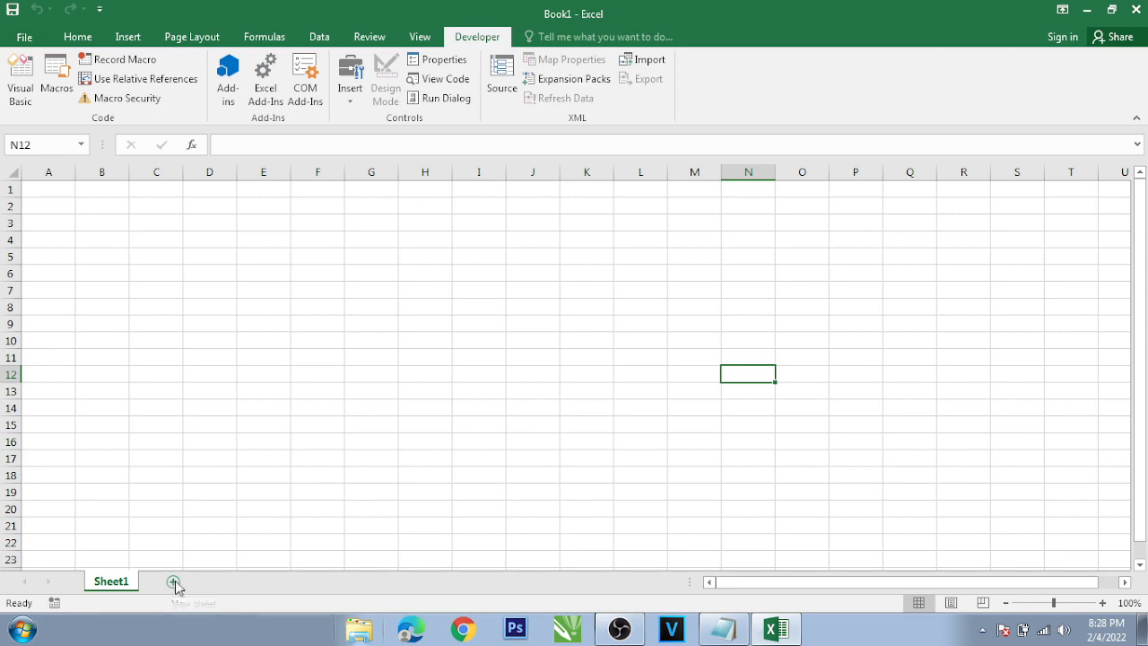
click(113, 583)
click(151, 582)
click(119, 582)
click(154, 582)
click(115, 582)
click(148, 583)
click(111, 581)
Enter a test "a" in cell A3 of Sheet1, compare it with Sheet2, and clear the cell again.
click(53, 217)
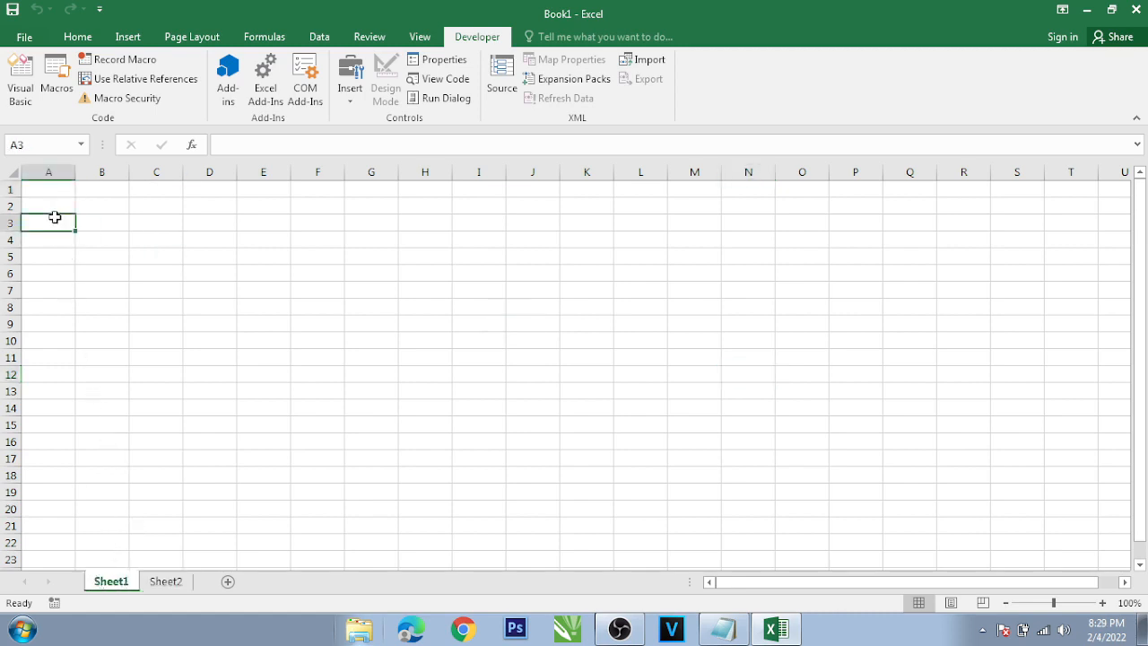
text(a)
click(133, 238)
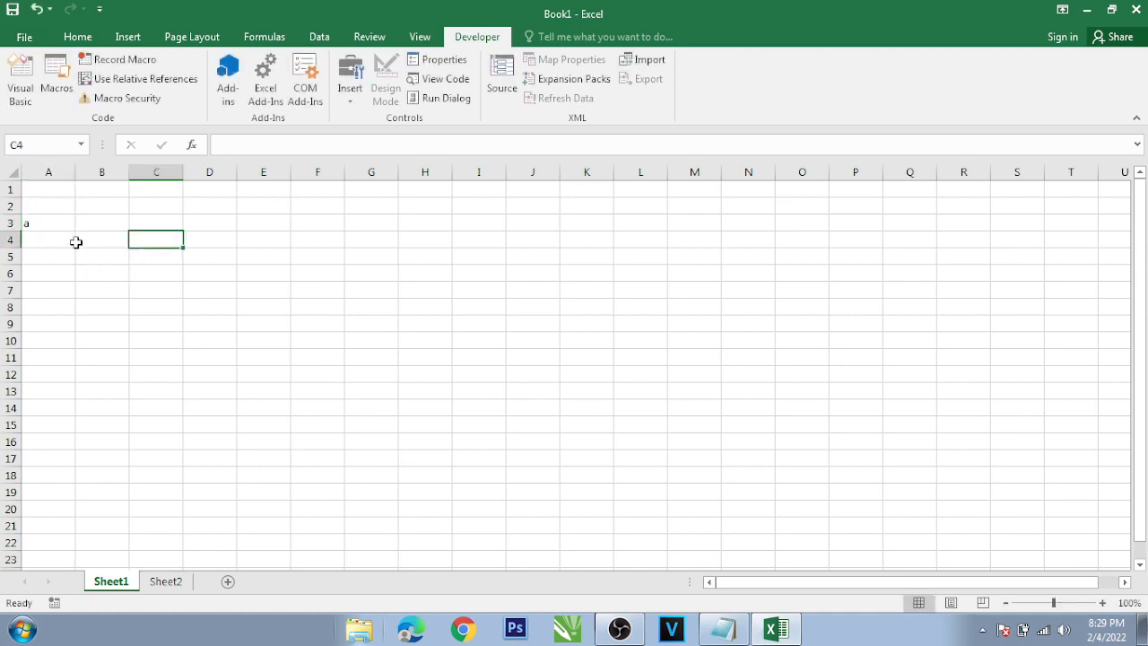
click(175, 583)
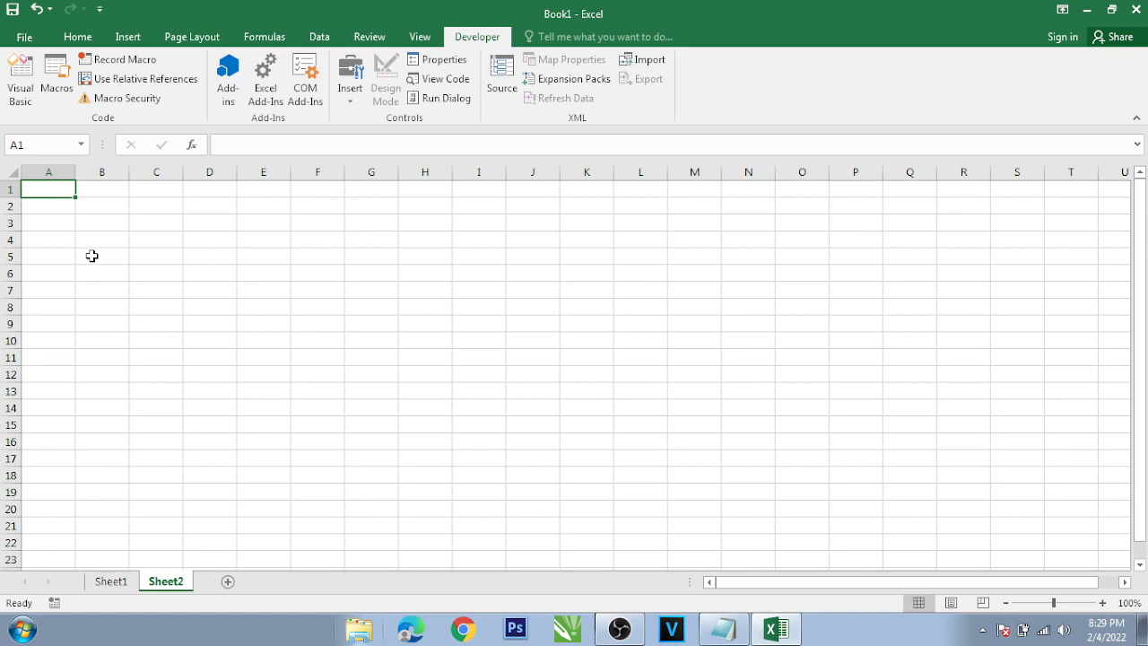
click(117, 583)
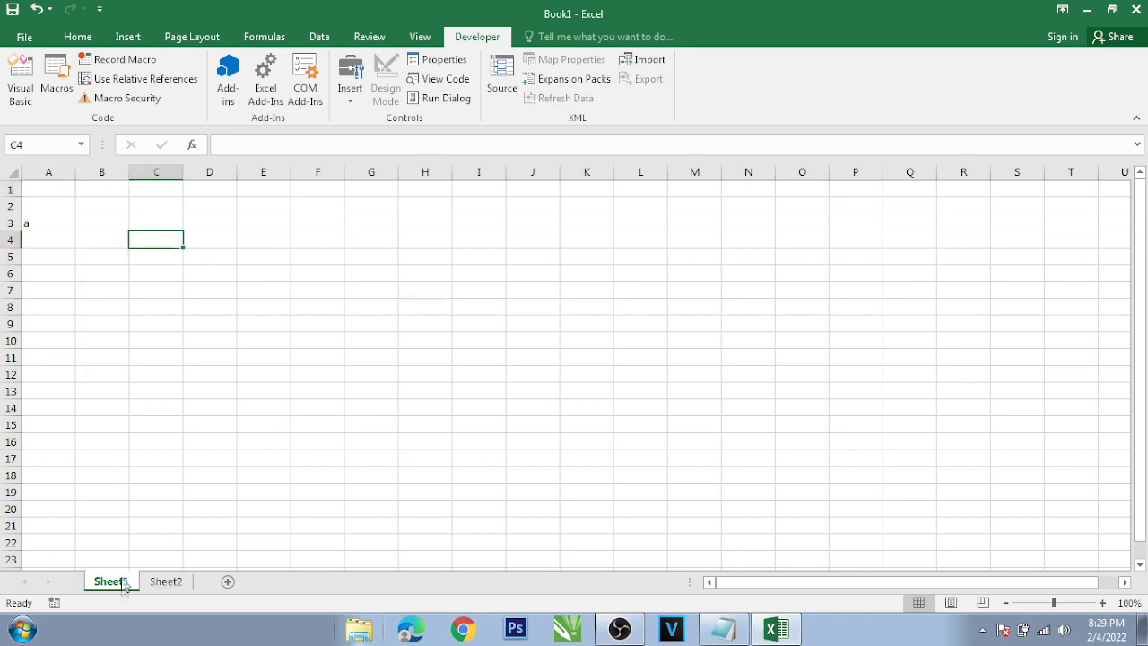
click(54, 224)
key(Delete)
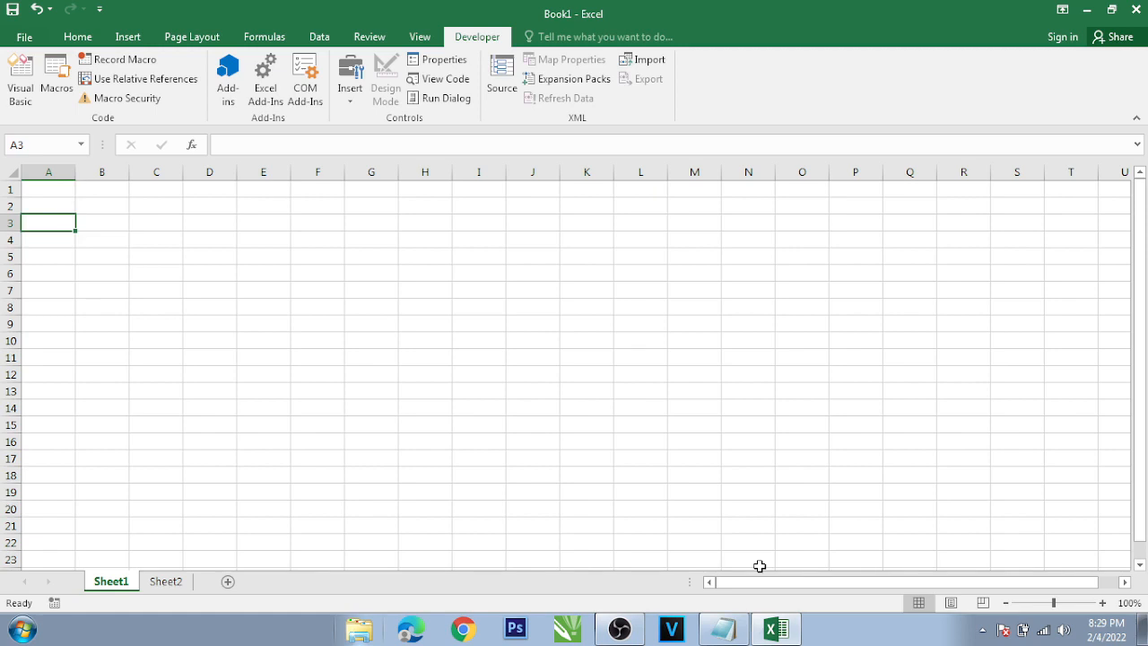
Switch to the Notepad formula notes, make their window smaller and move it so columns A to K stay uncovered.
click(734, 630)
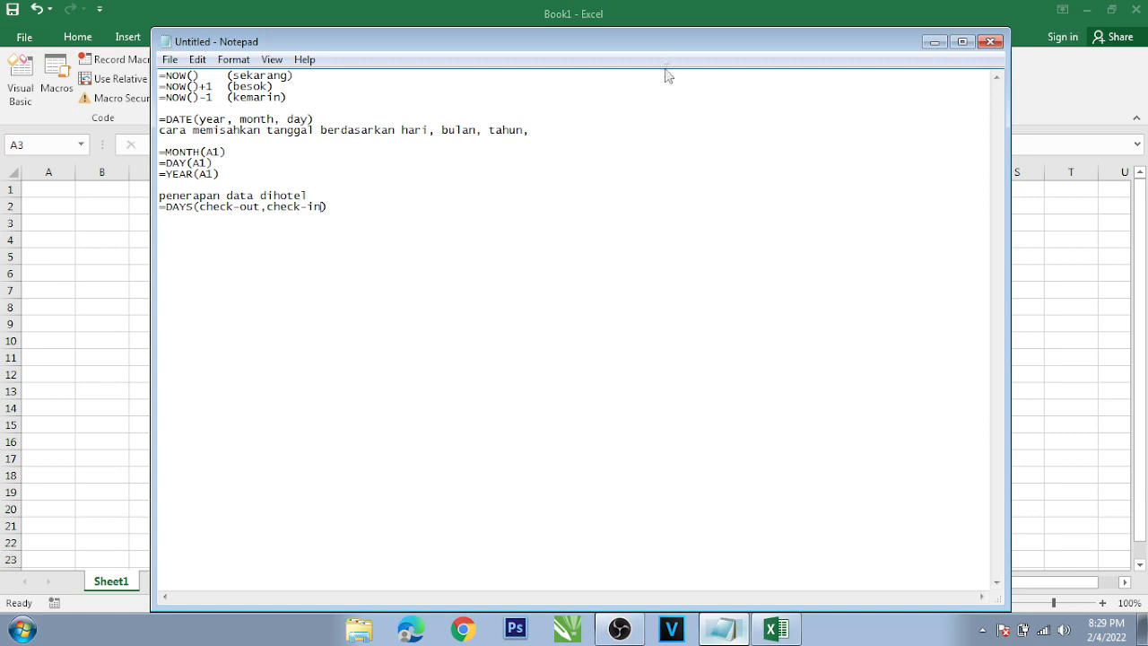
drag(676, 33, 791, 200)
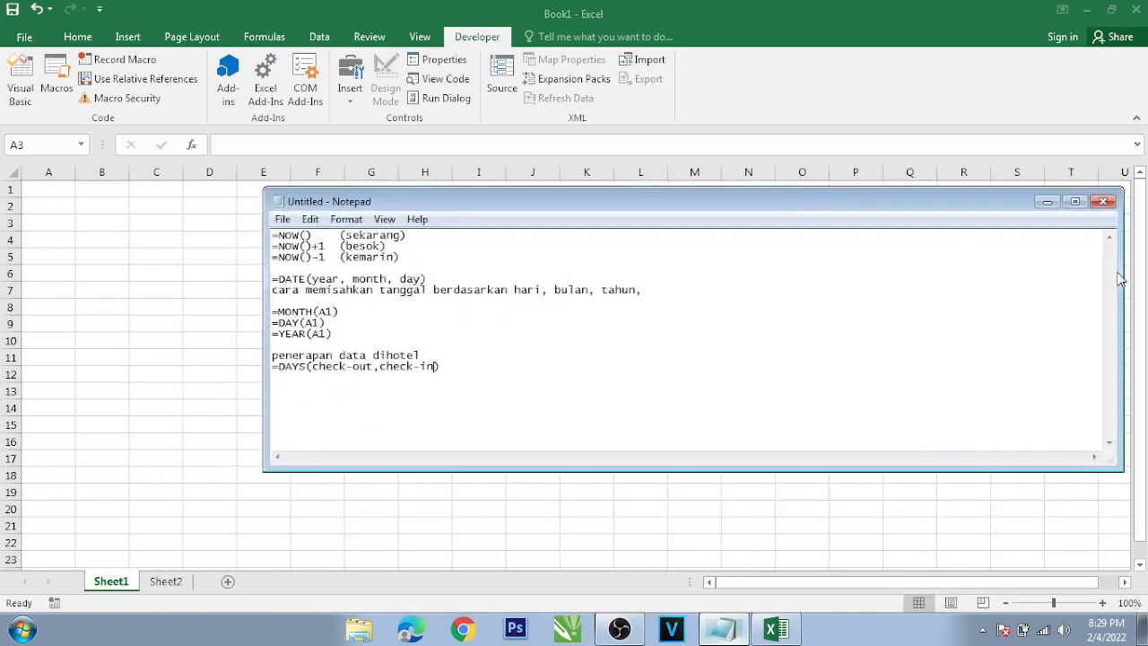
drag(1115, 277, 711, 269)
drag(571, 207, 955, 199)
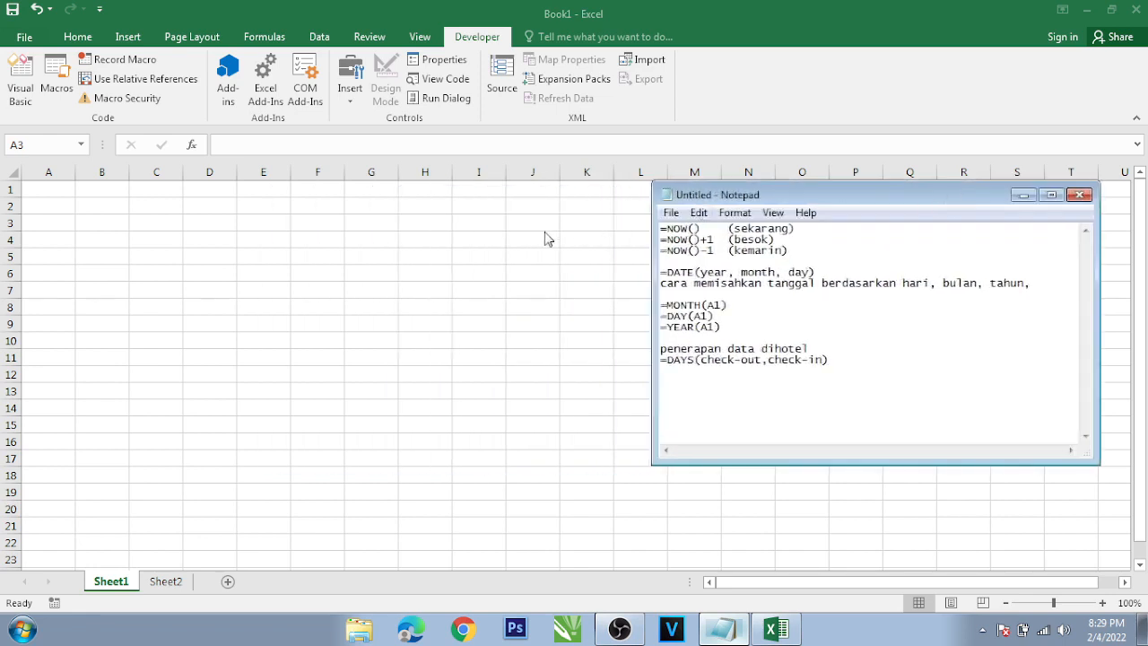
Consult the Notepad notes and enter the formula =NOW() in cell A1 of Sheet1.
click(39, 186)
click(39, 187)
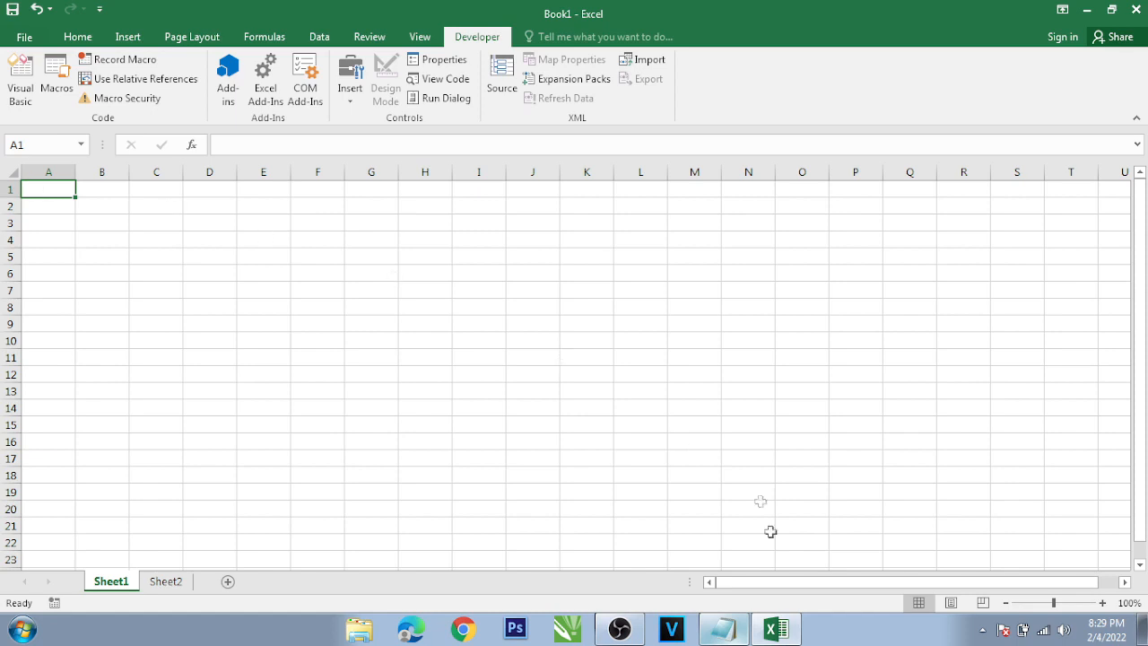
click(731, 629)
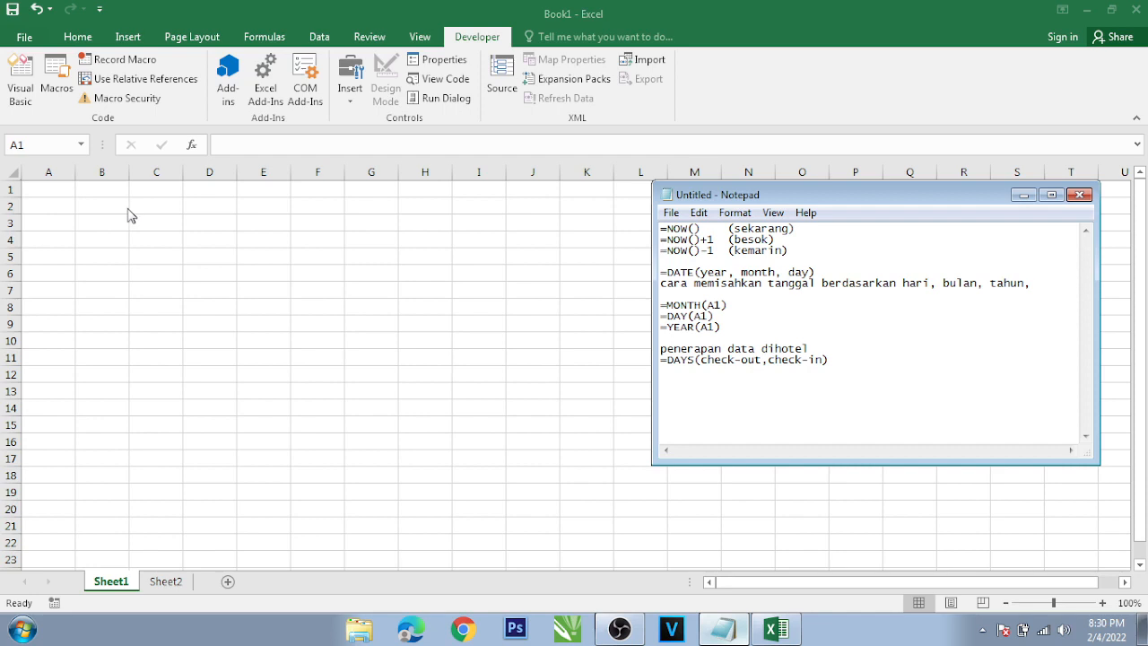
click(43, 189)
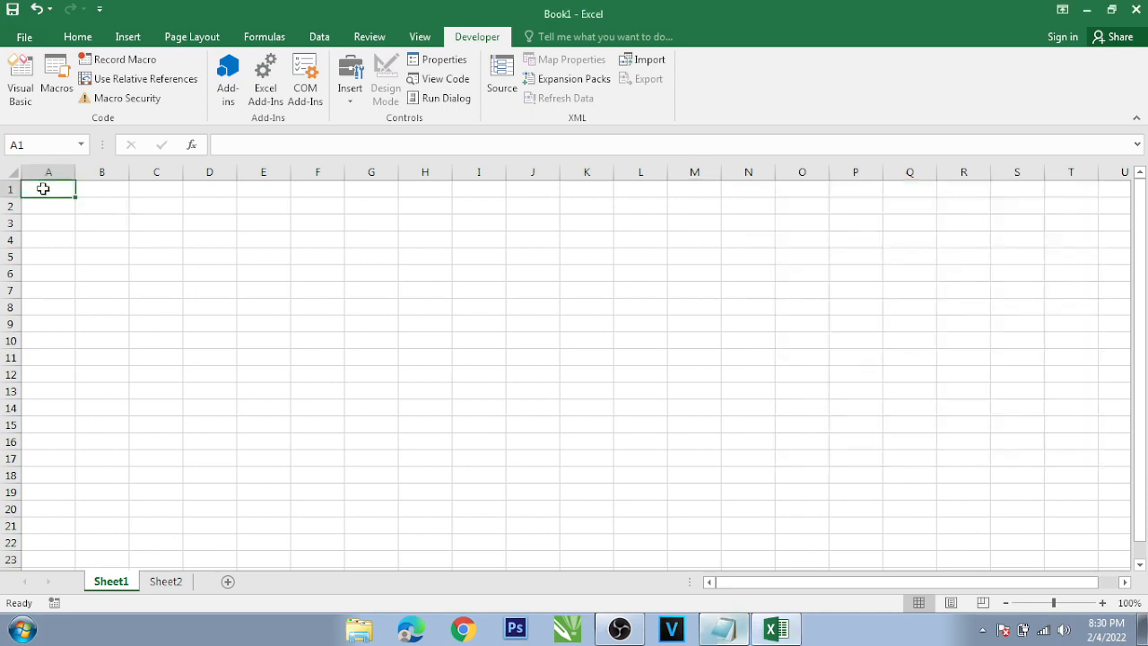
text(=)
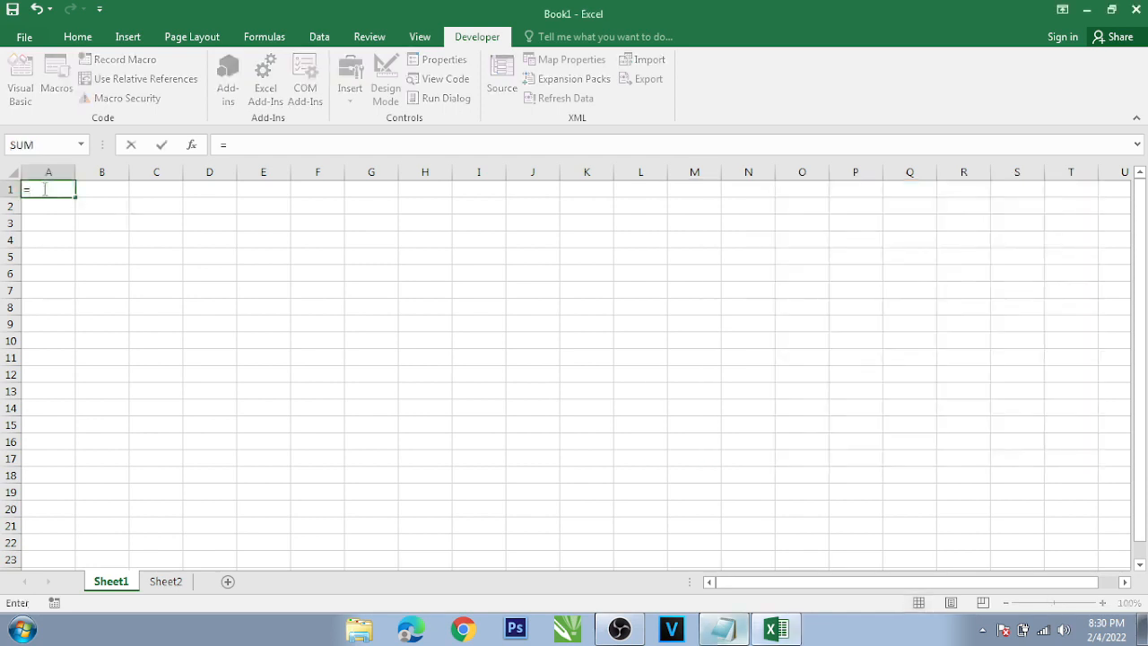
text(n)
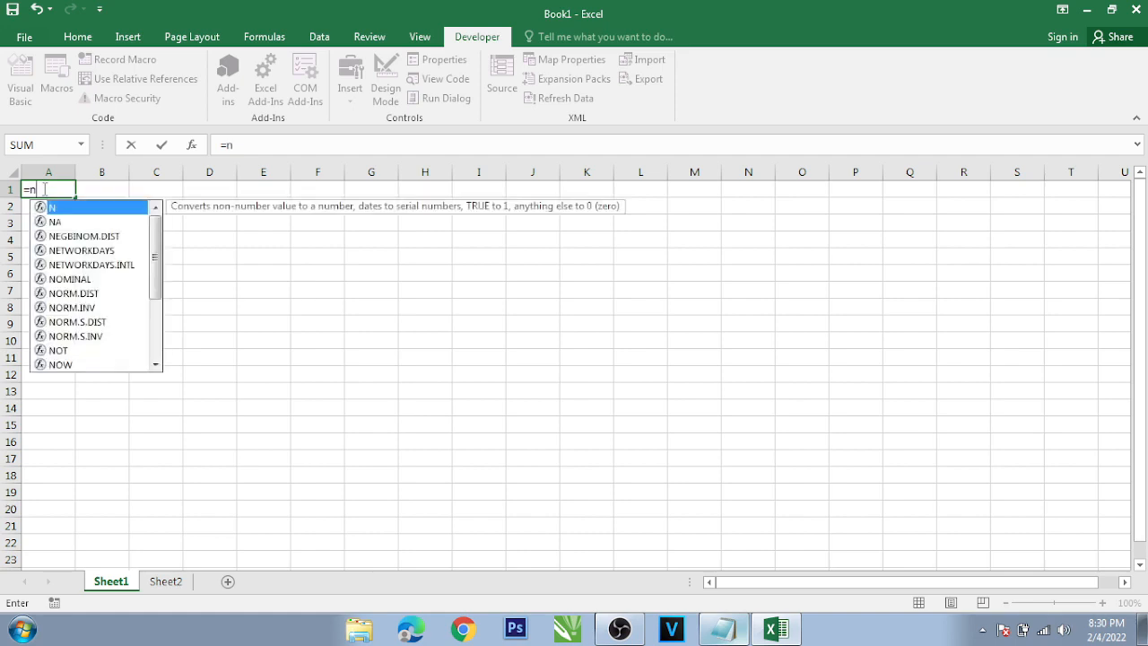
text(ow)
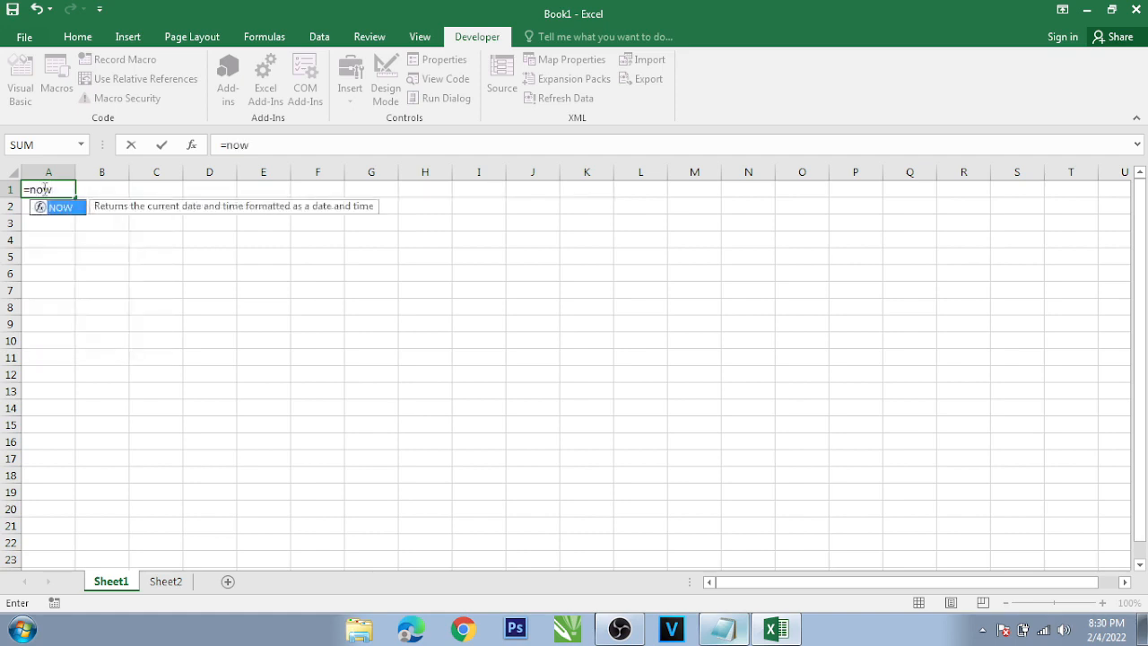
text(())
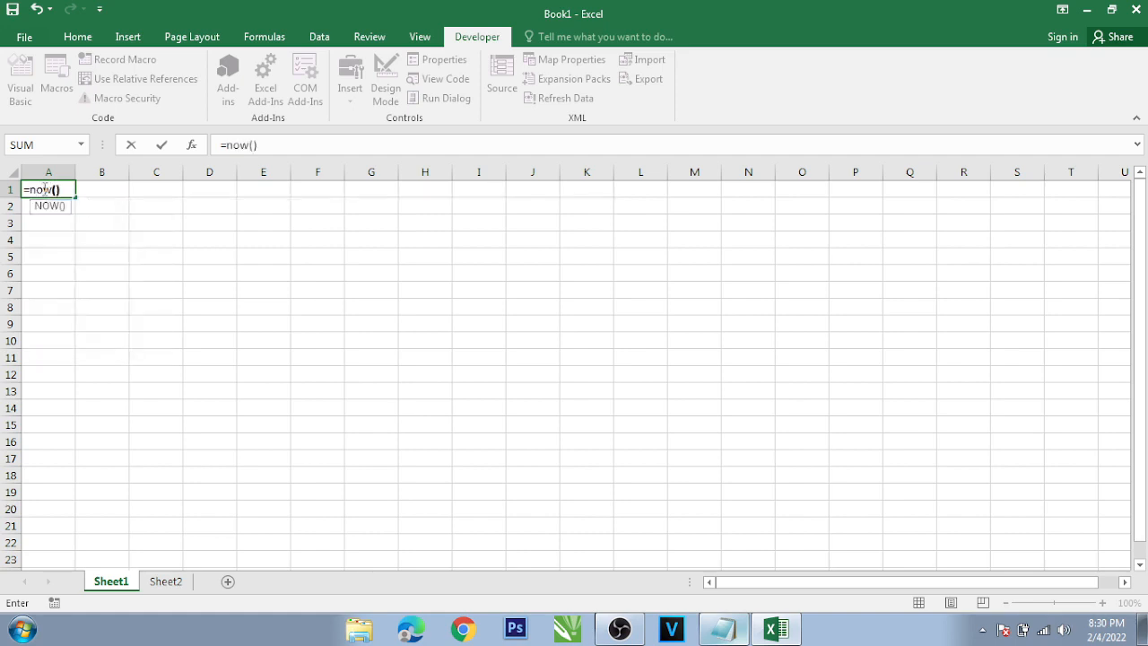
key(Return)
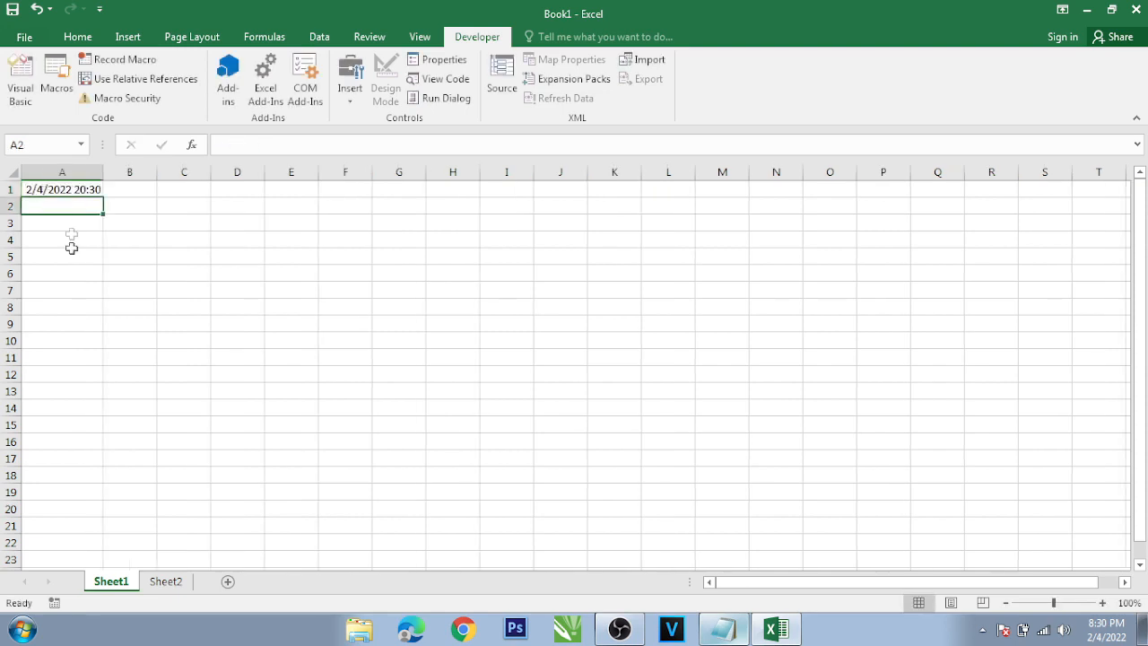
Widen column A slightly, select A1 and enlarge the worksheet view to 250%.
drag(103, 171, 136, 171)
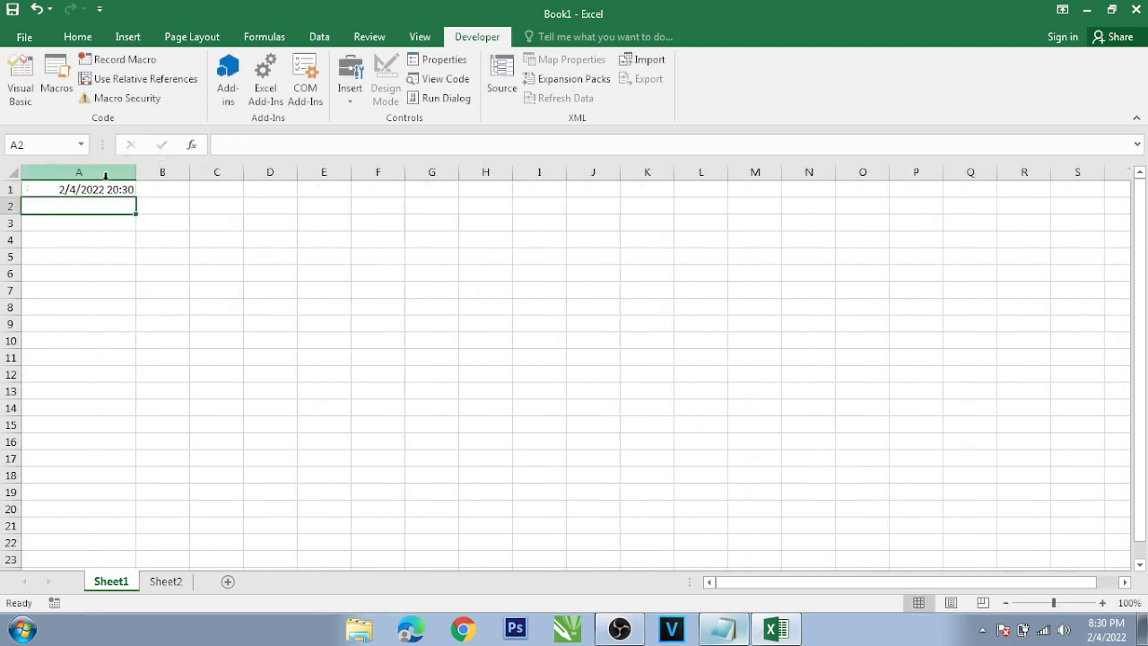
click(103, 189)
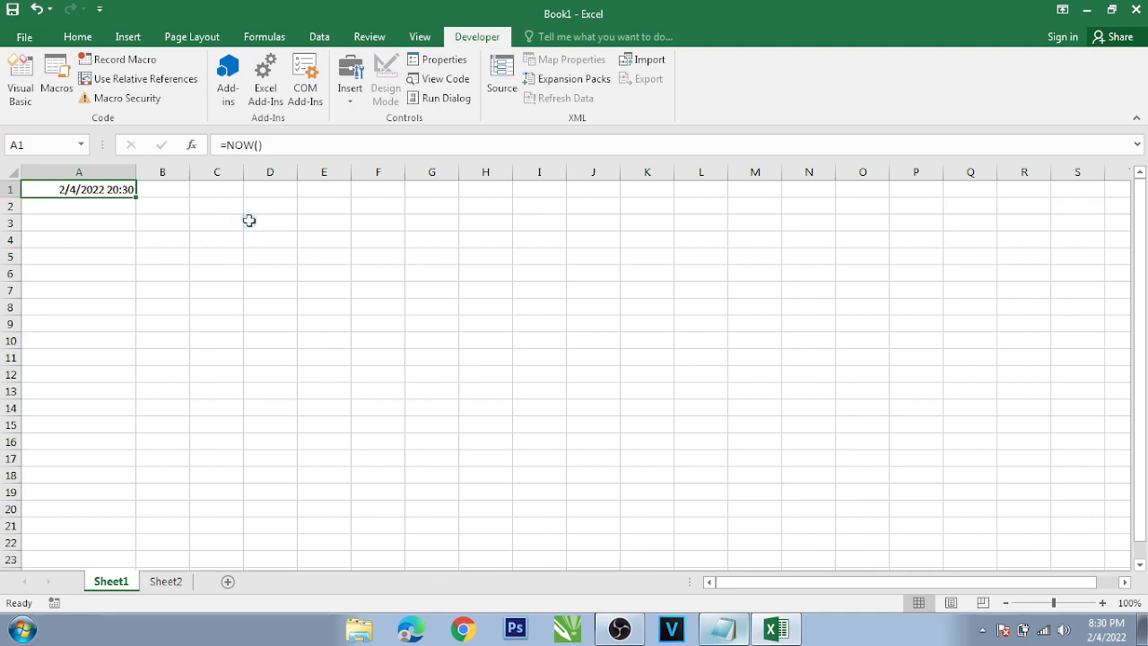
click(1103, 602)
click(1103, 603)
click(1102, 603)
click(1102, 602)
click(1102, 603)
click(1102, 603)
click(1102, 603)
click(1102, 603)
click(1102, 602)
click(1102, 603)
click(1102, 602)
click(1102, 602)
click(1102, 603)
click(1102, 602)
click(1102, 603)
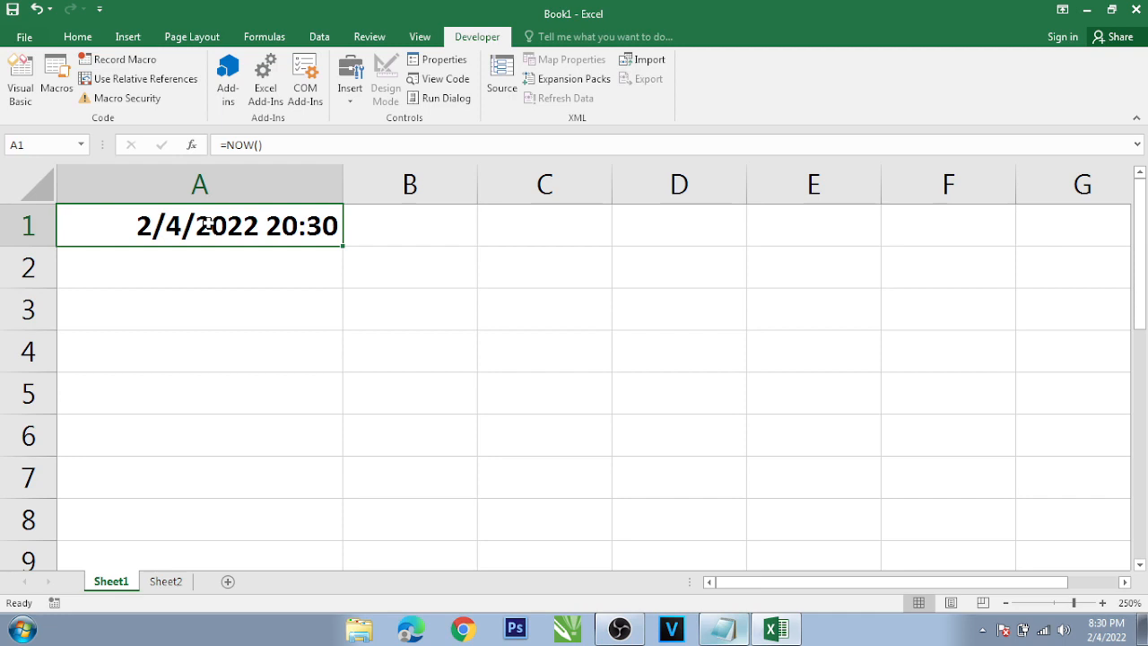
Apply the Time number format to the =NOW() result in A1.
click(228, 257)
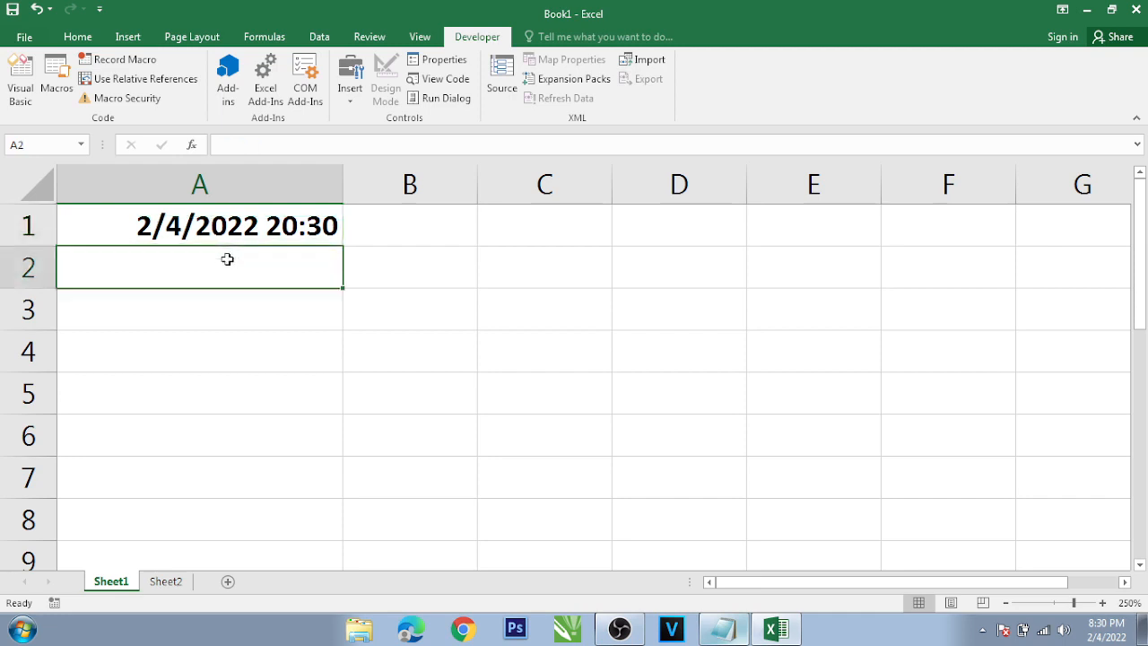
click(220, 225)
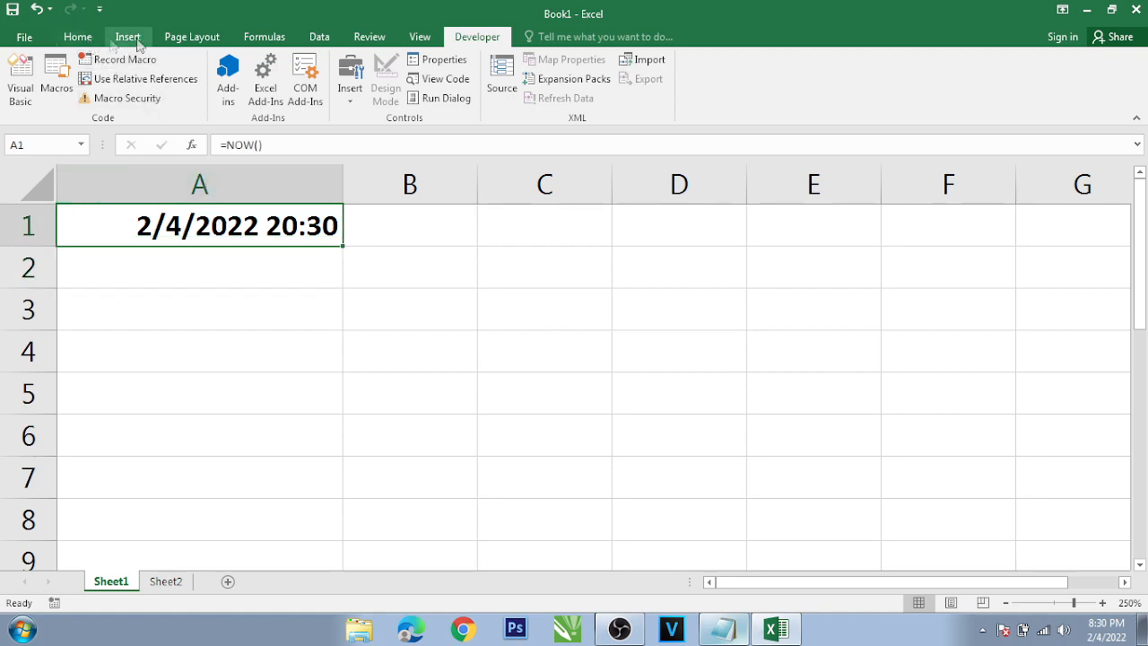
click(85, 36)
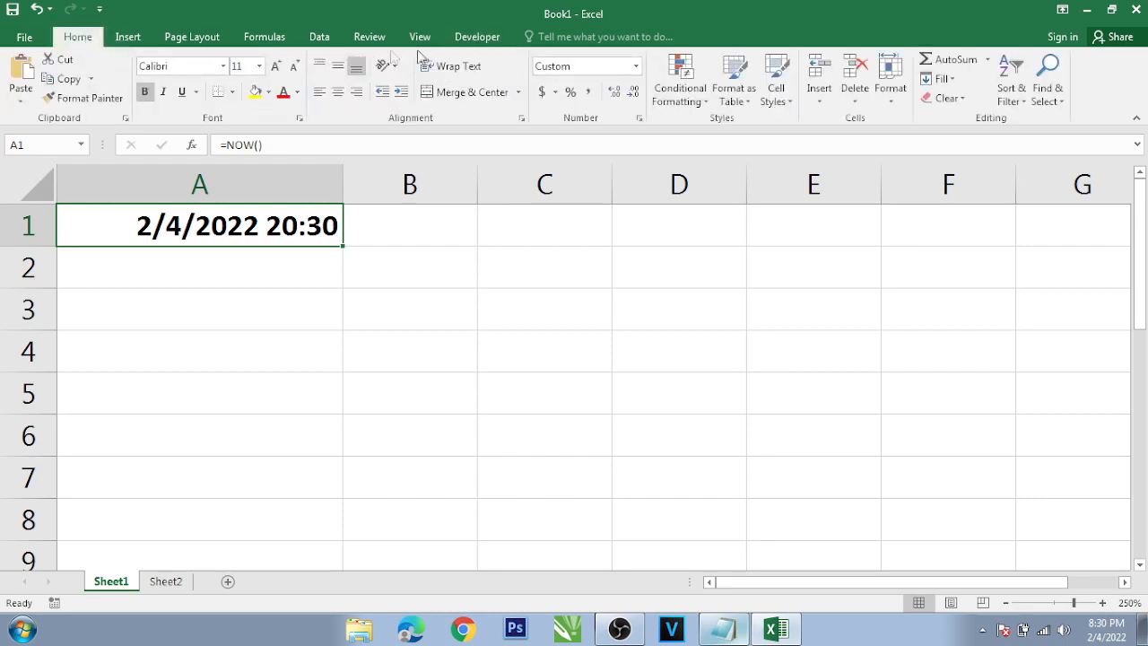
click(635, 70)
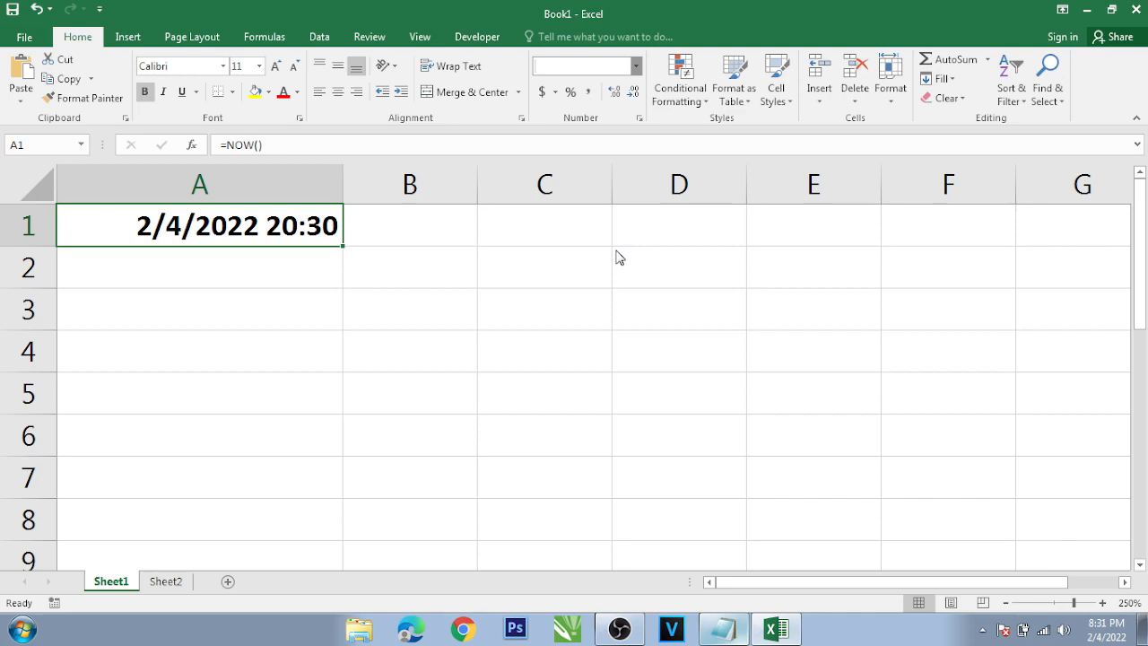
click(608, 326)
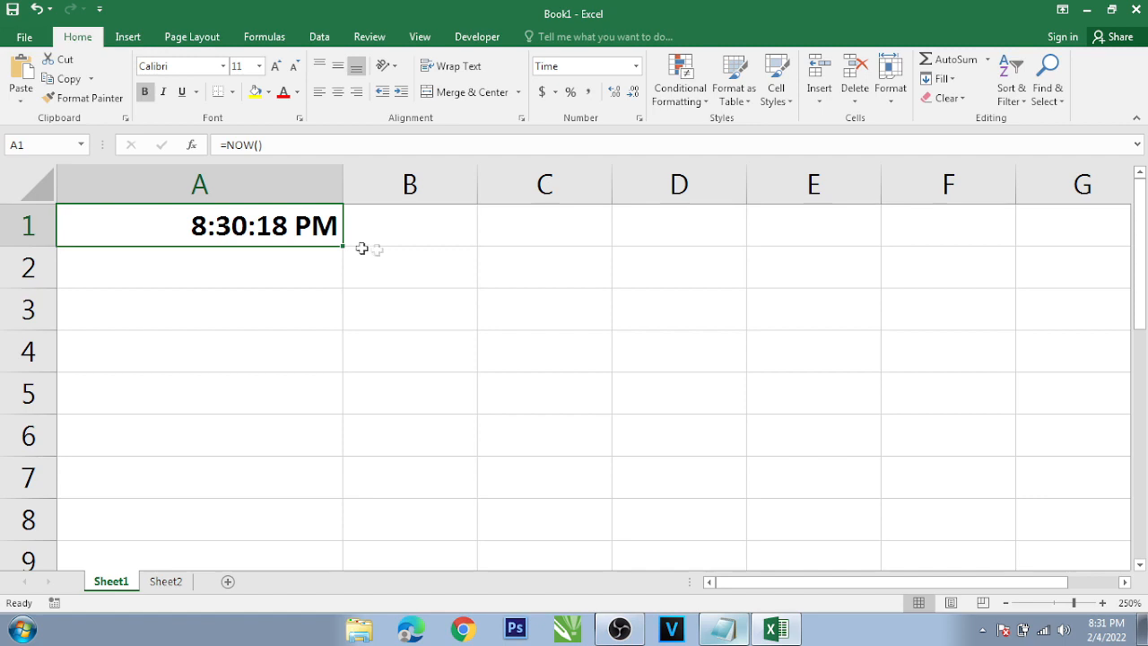
Apply the Long Date format to A1 and widen column A until the full date fits.
click(635, 72)
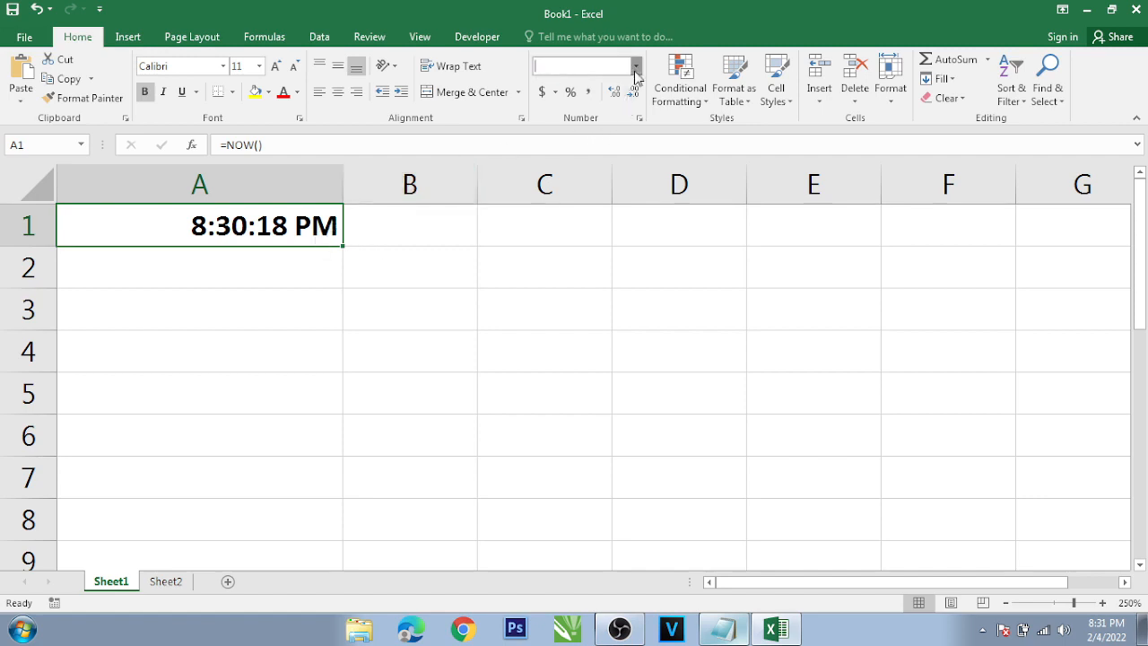
click(614, 286)
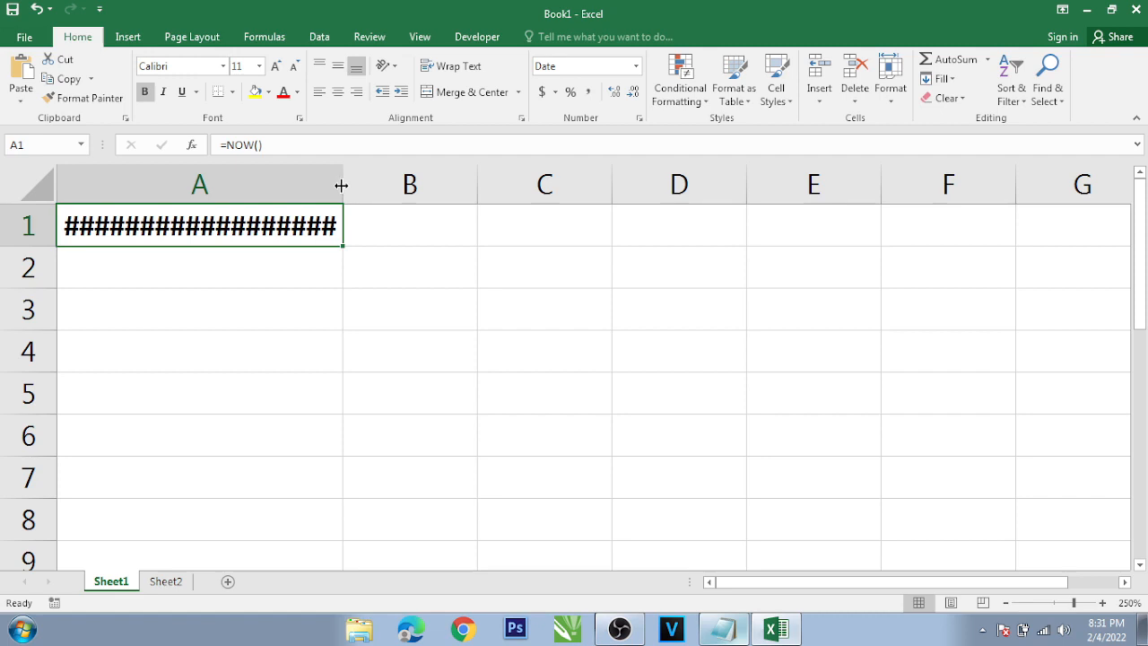
drag(341, 186, 636, 176)
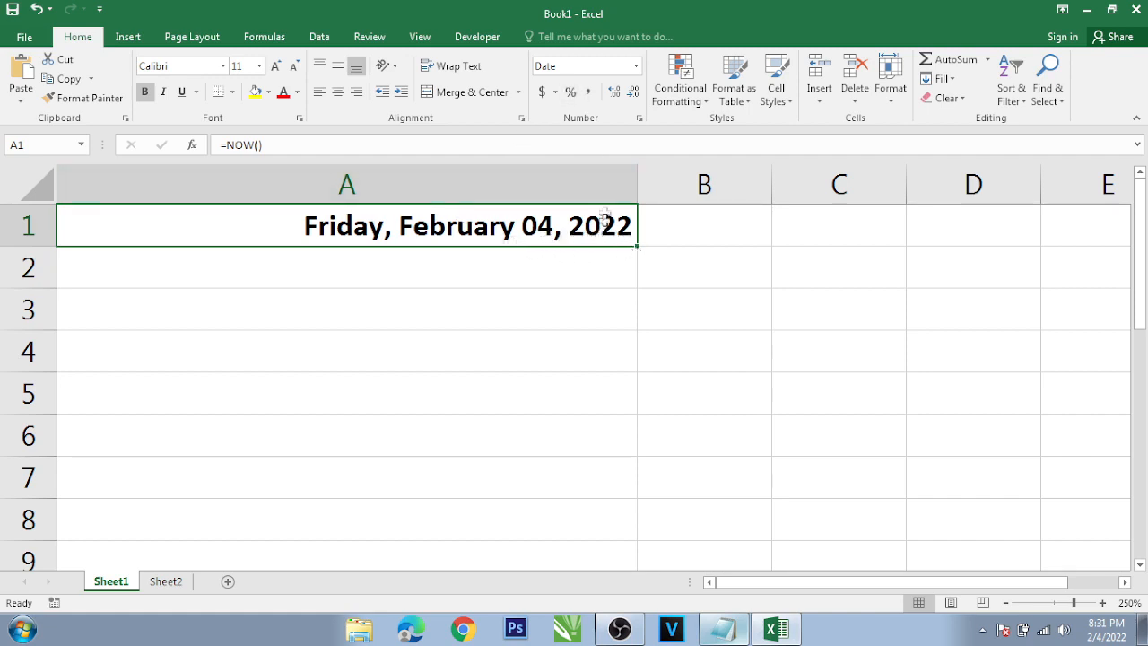
Apply the Short Date format to A1 and narrow column A to suit it.
click(638, 68)
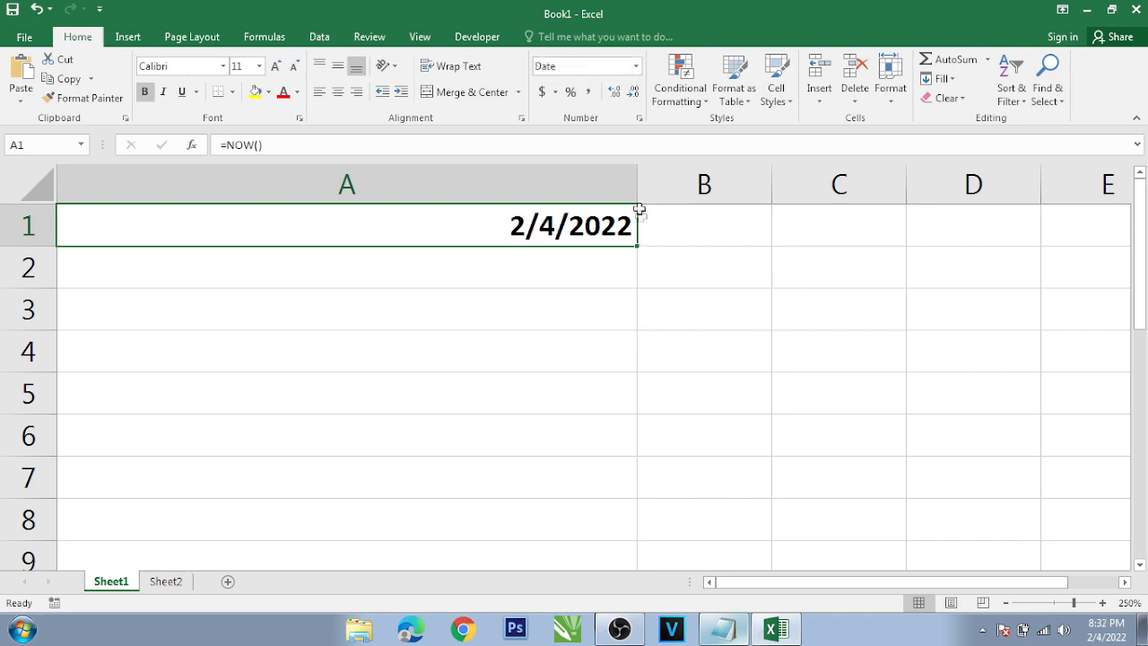
drag(636, 175, 400, 183)
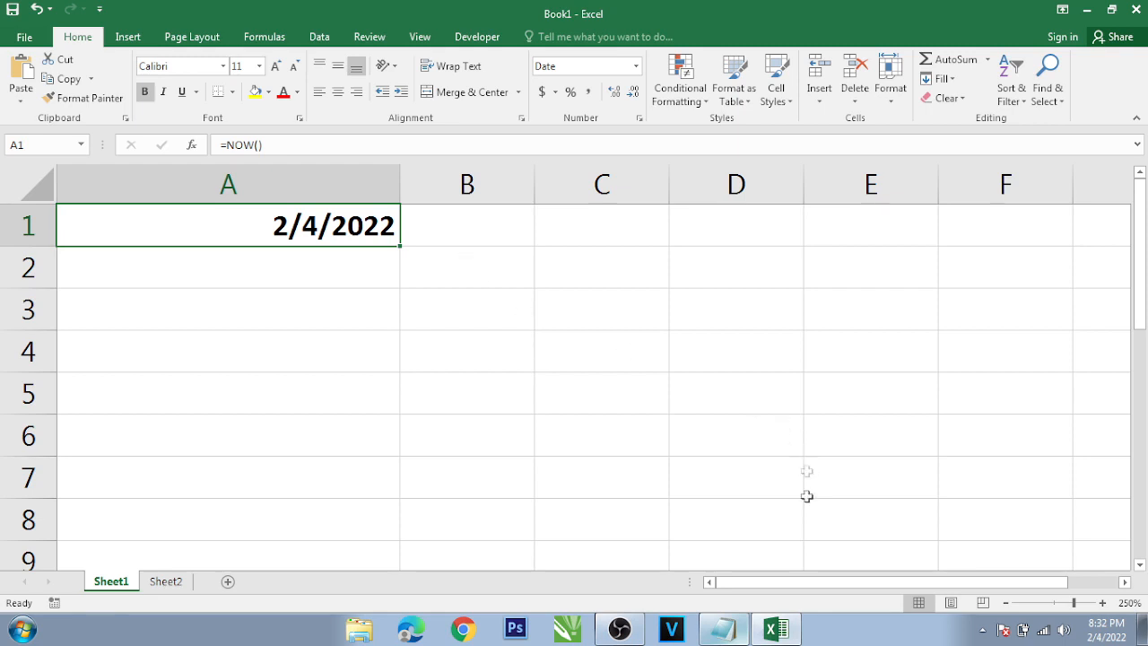
Switch to the Notepad notes, highlight the =NOW()+1 (besok) line and move the window clear of columns A to C.
click(723, 628)
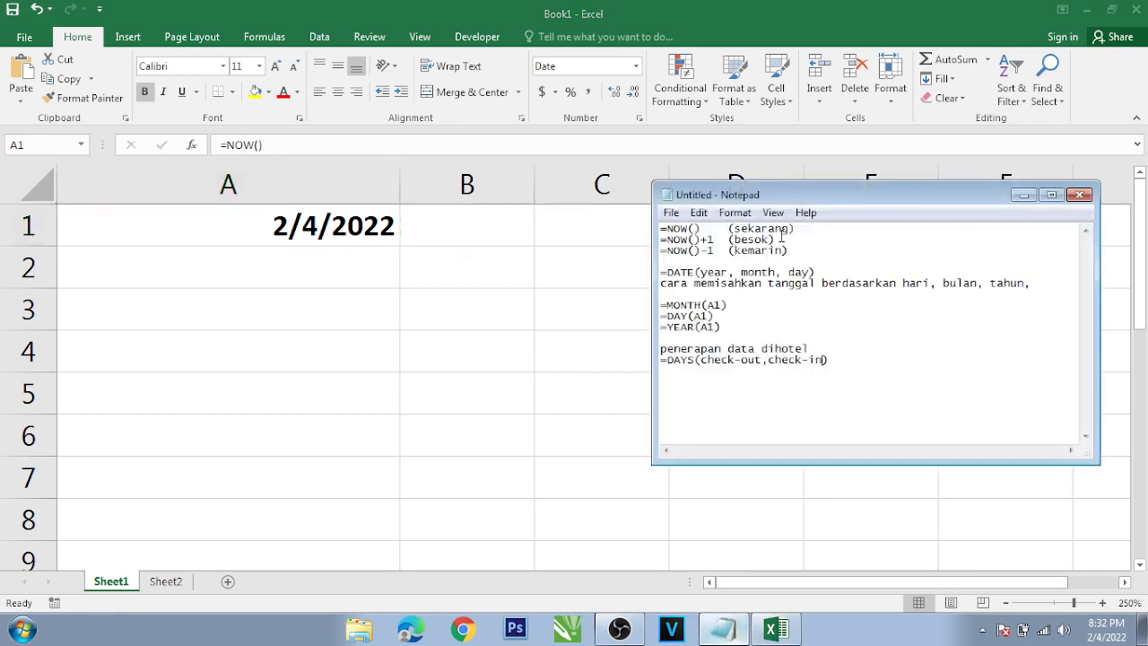
drag(784, 238, 660, 239)
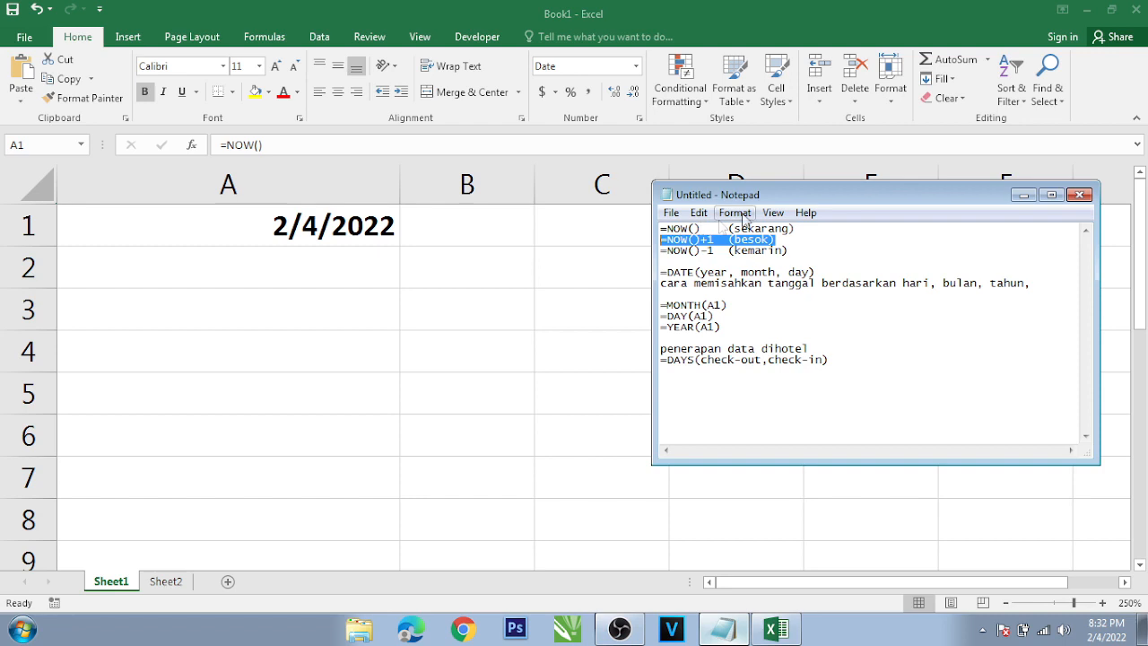
drag(780, 199, 816, 192)
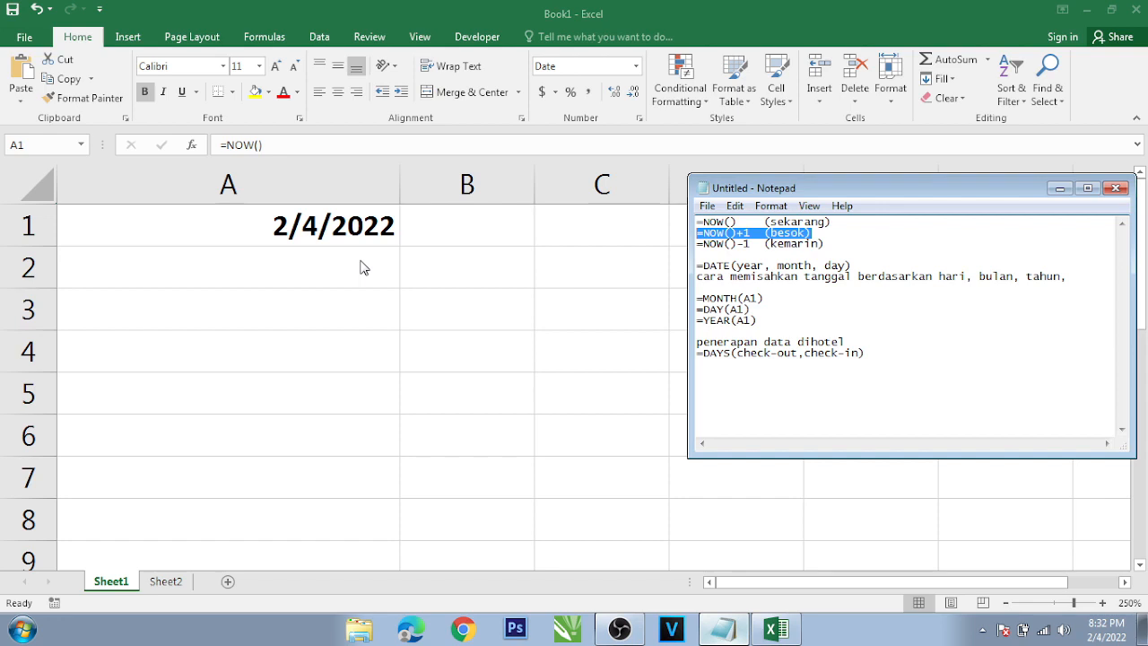
Return to Excel, review the formula in A1 and enter =NOW()+1 in cell A2 for tomorrow's date.
click(366, 227)
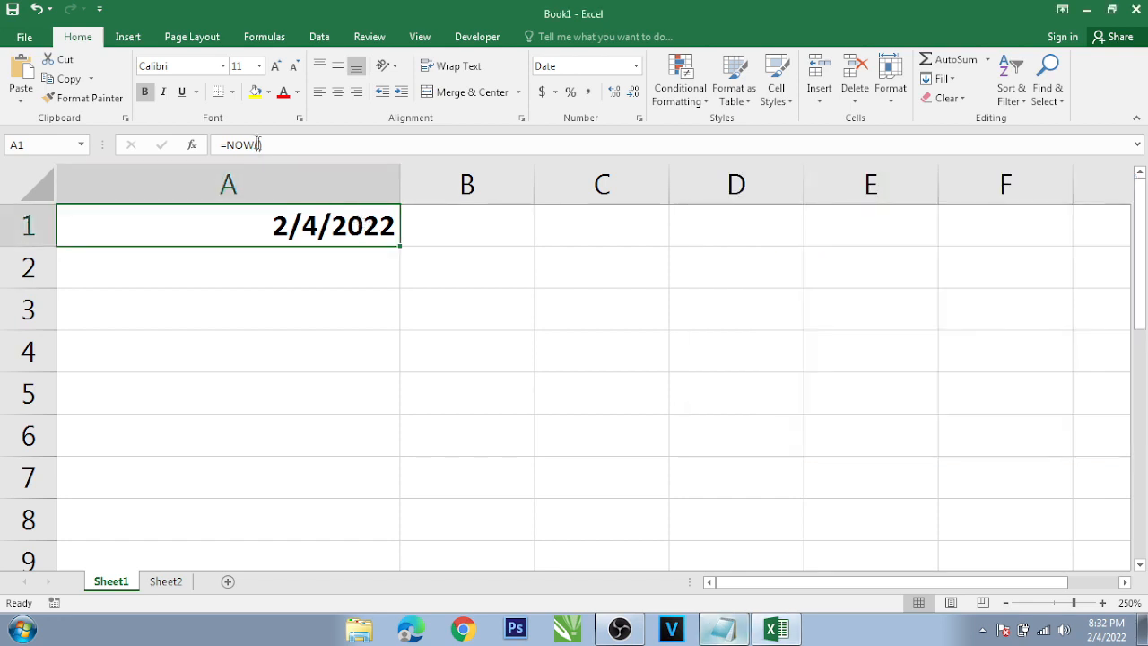
click(348, 265)
click(334, 230)
click(344, 283)
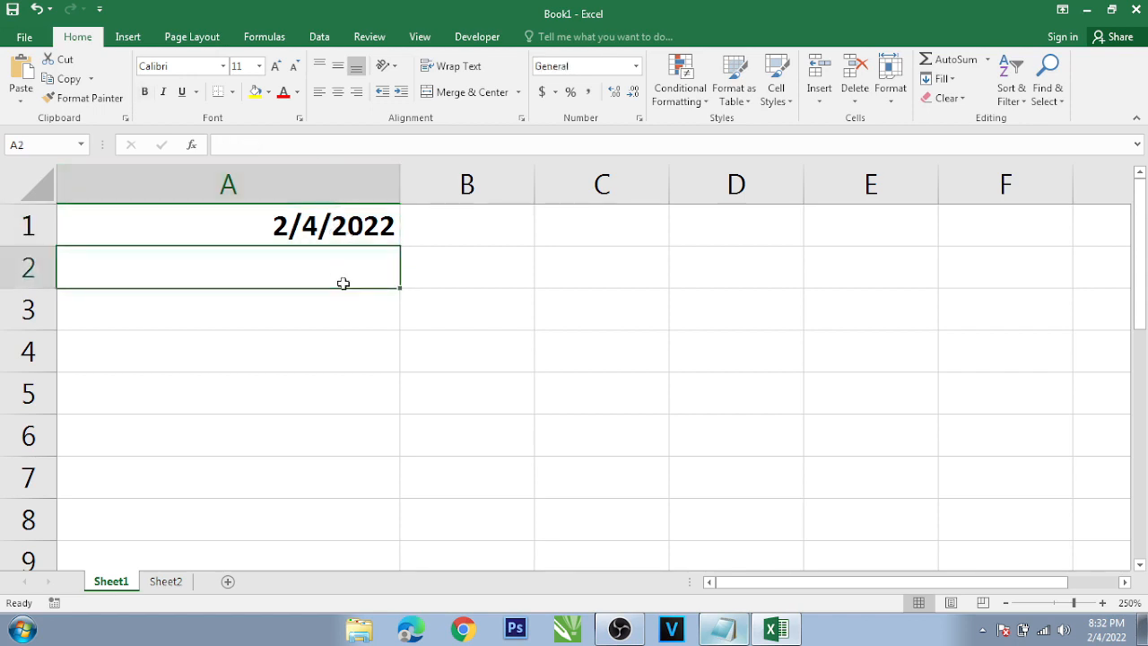
text(=)
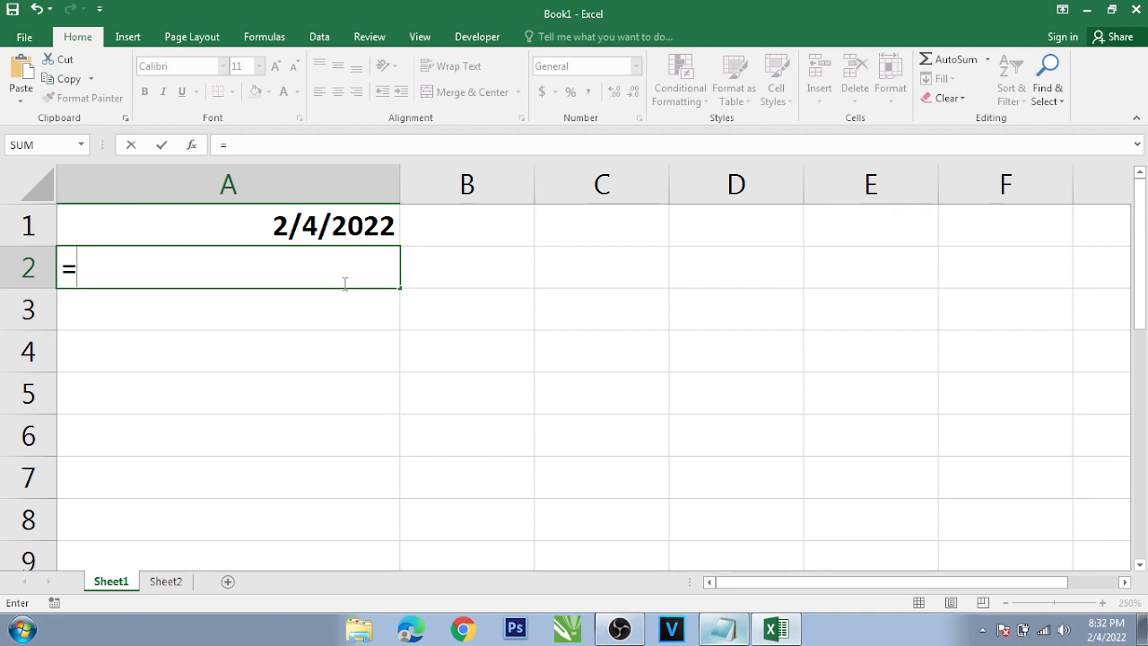
text(now)
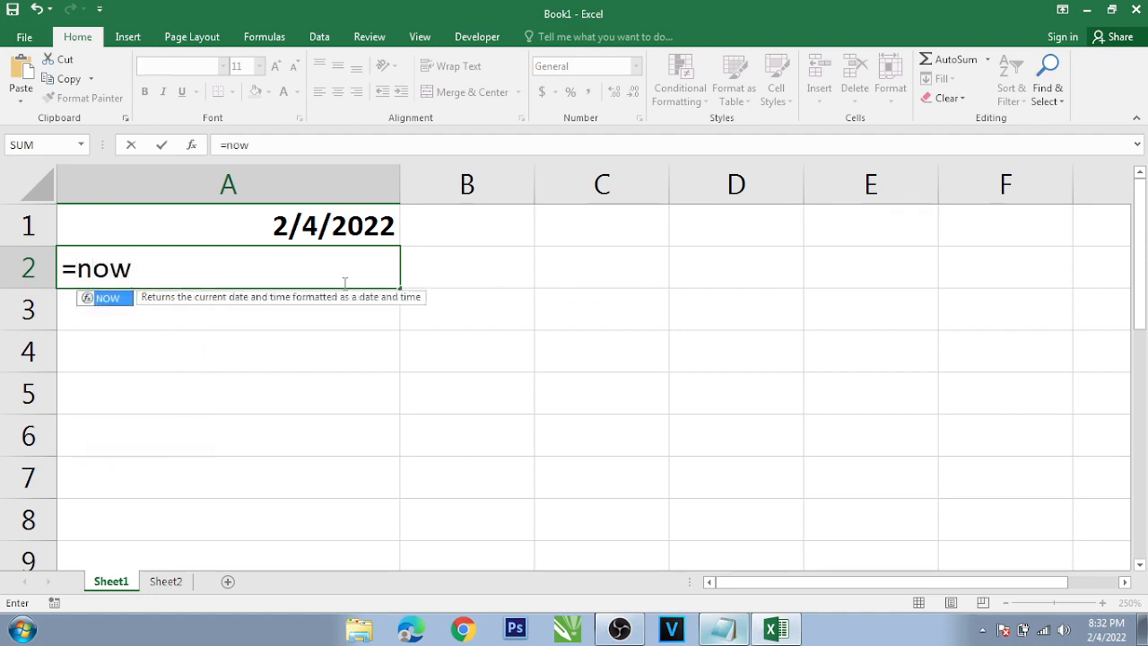
text(())
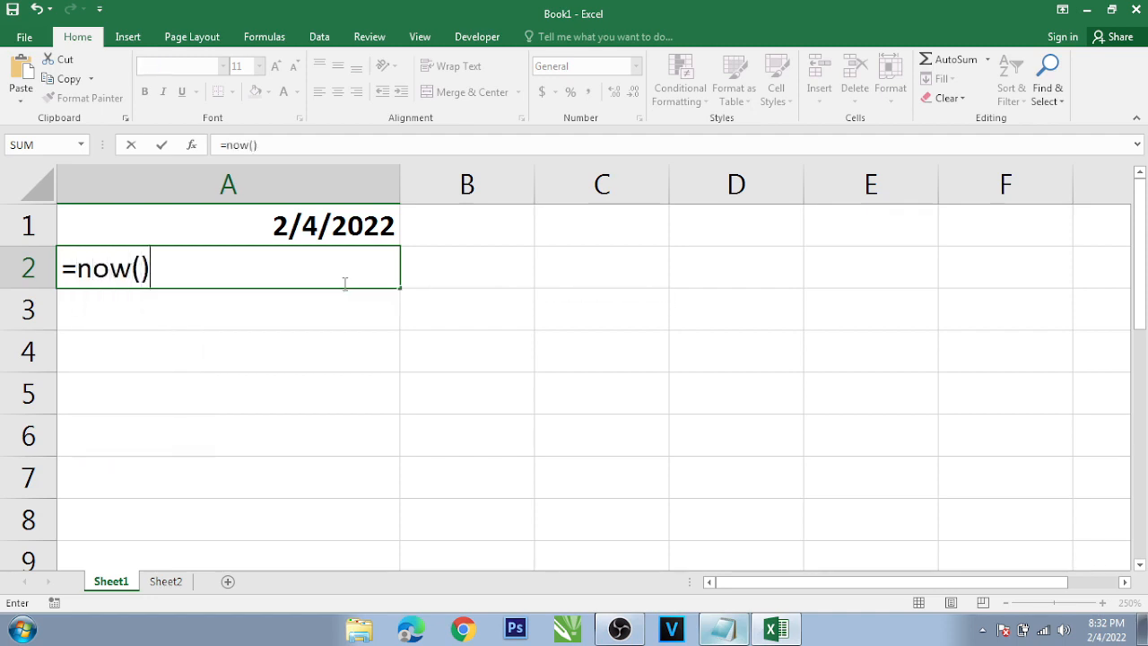
text(+)
text(1)
key(Return)
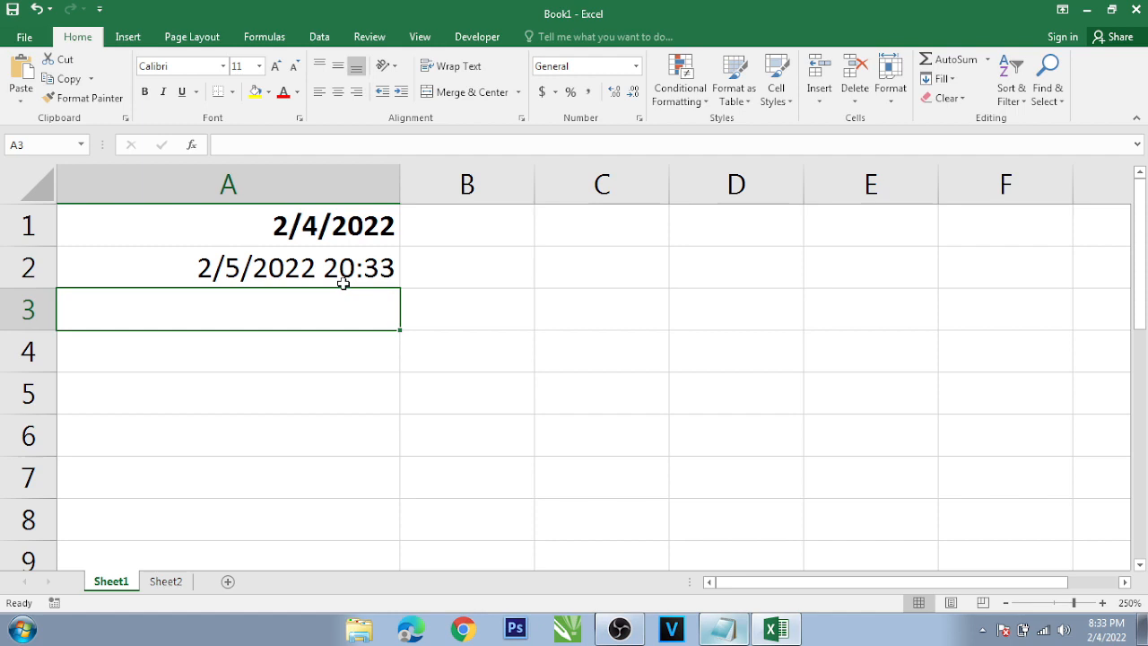
Apply the Short Date format to A2 and compare its formula and date with A1.
click(300, 268)
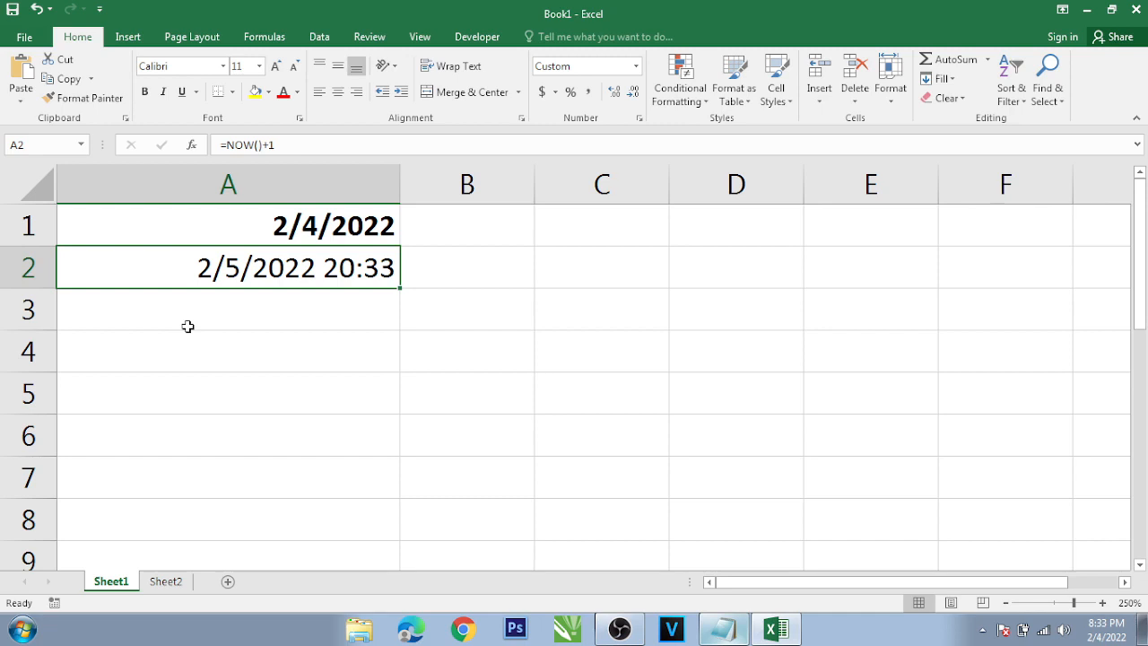
click(271, 230)
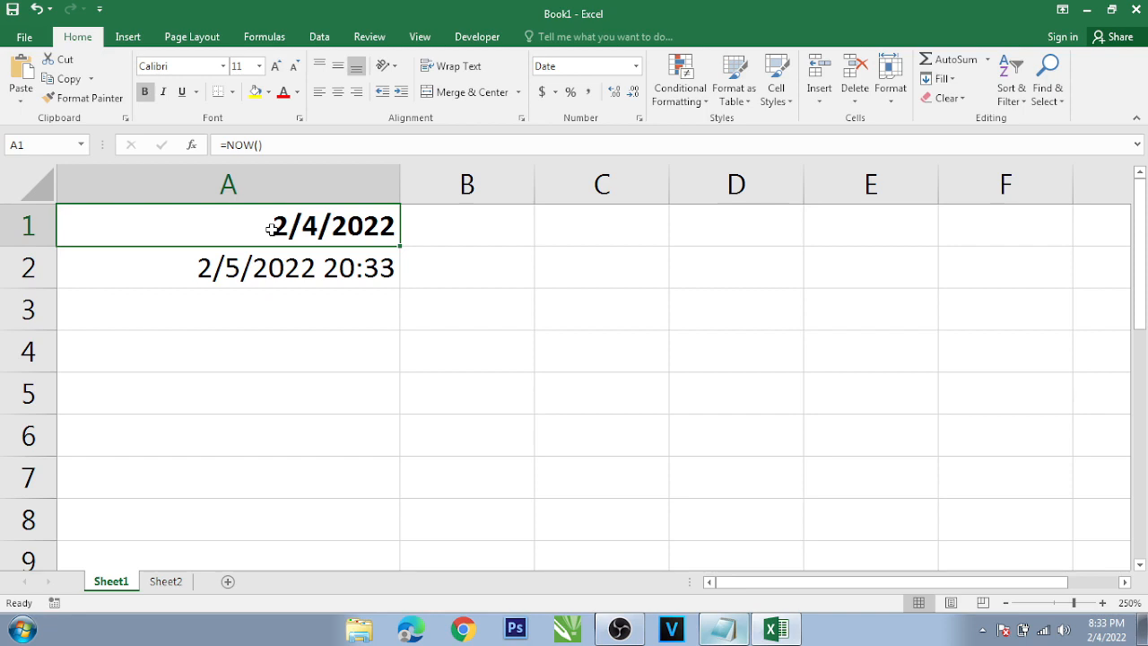
click(273, 278)
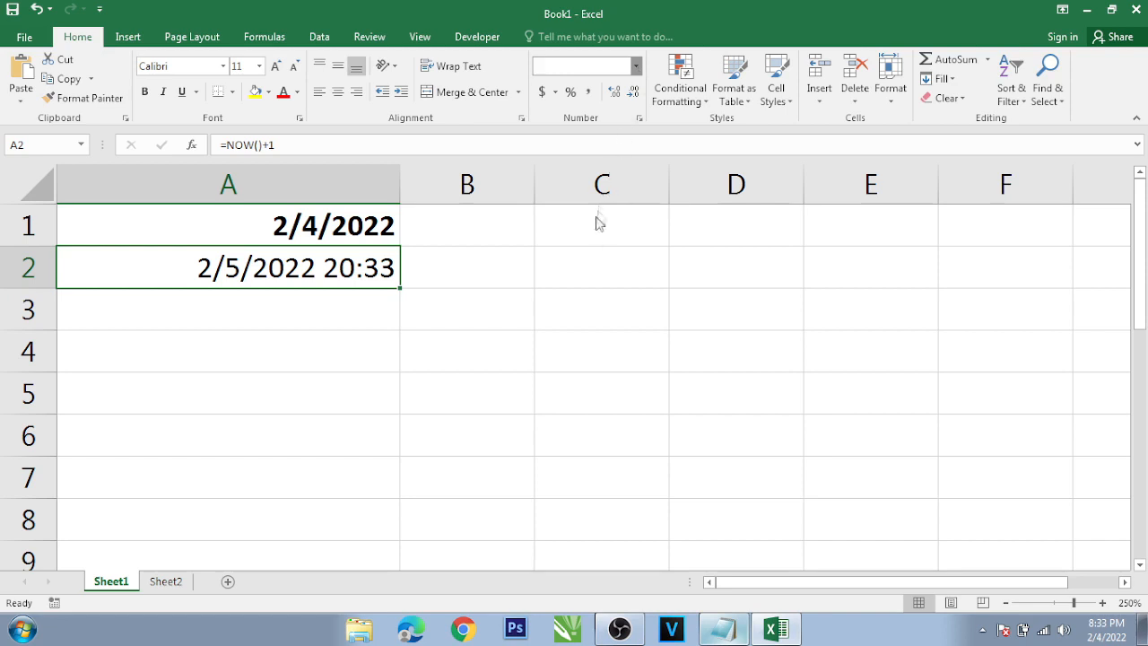
click(591, 260)
click(455, 323)
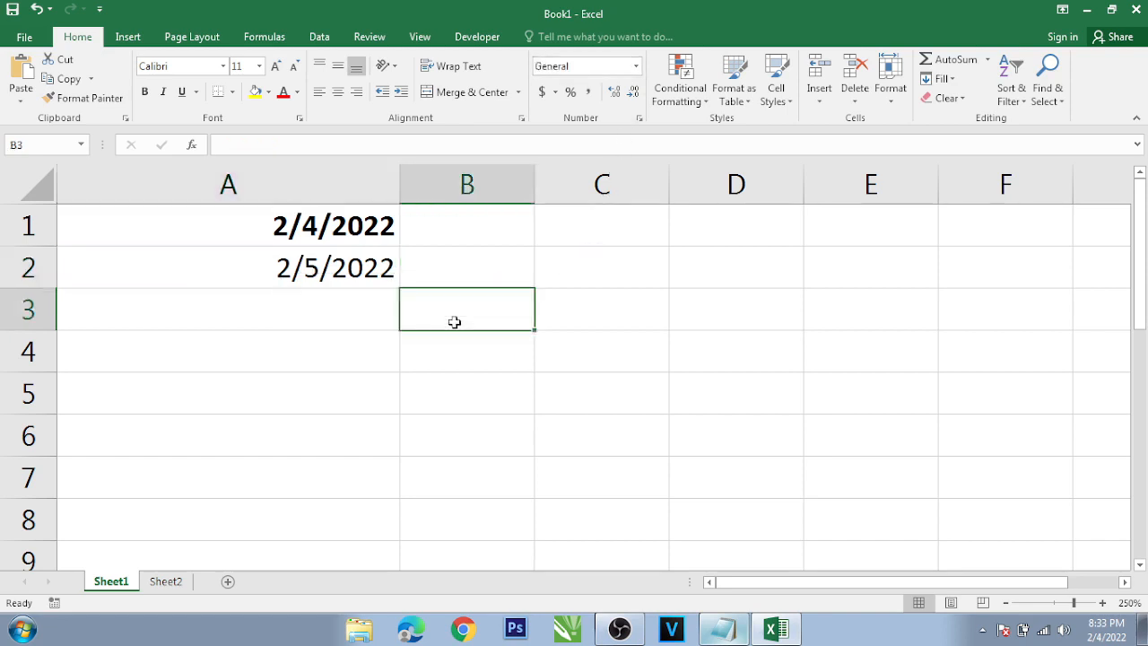
click(314, 239)
click(317, 268)
click(316, 237)
click(325, 265)
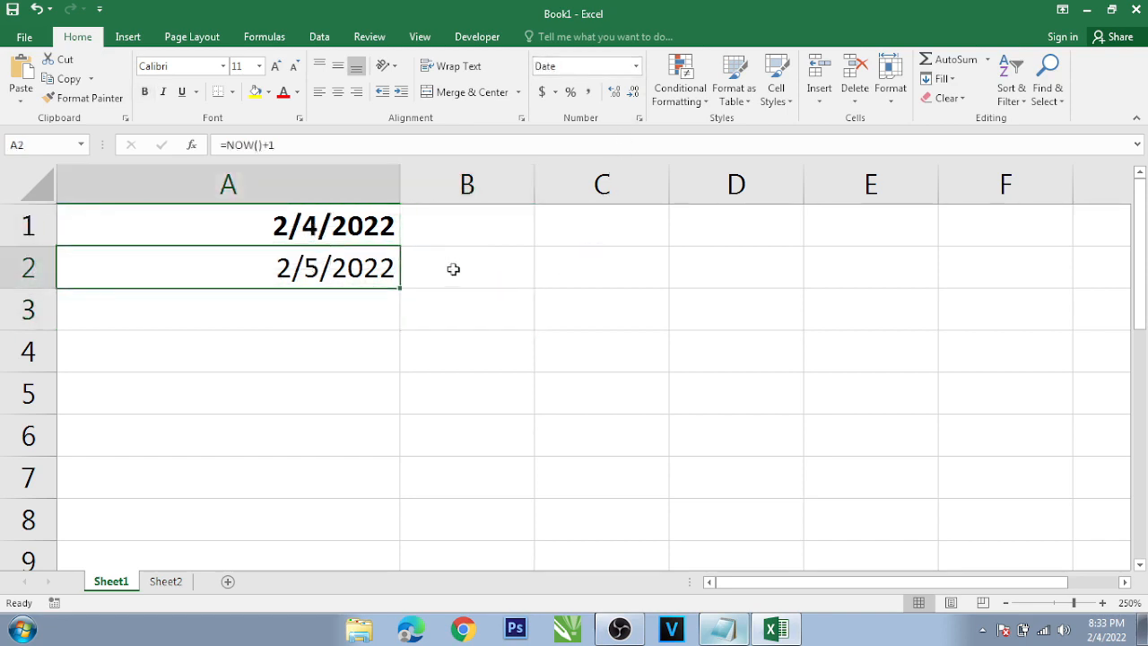
Label the dates in column B with sekarang in B1, besok in B2 and kemarin in B3.
click(456, 233)
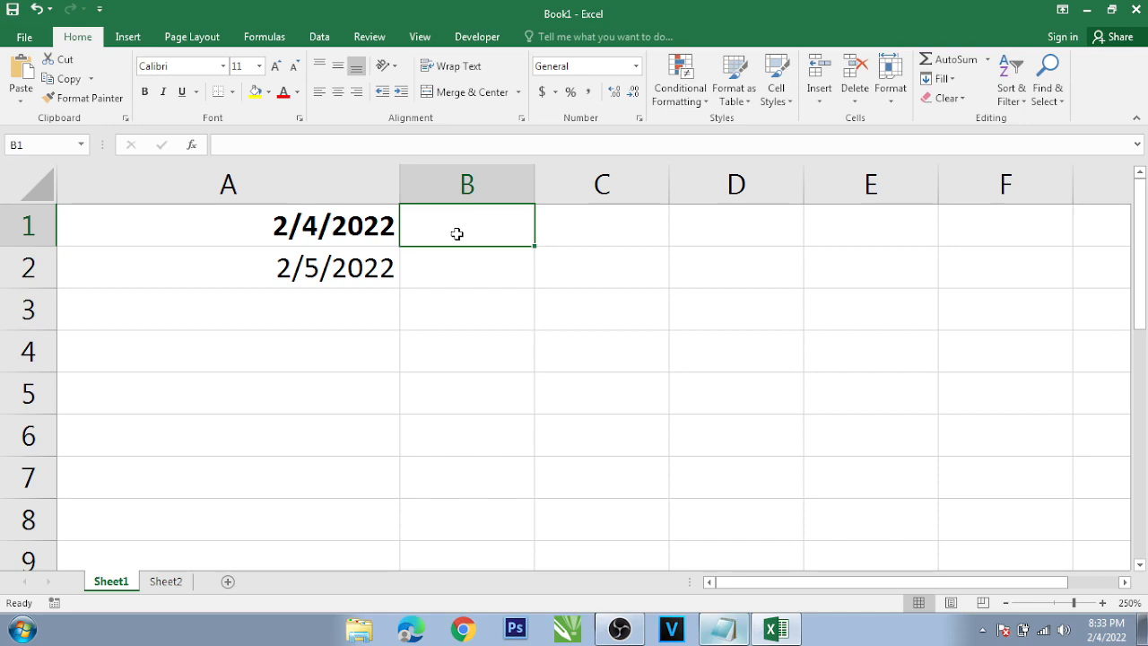
text(sekrang)
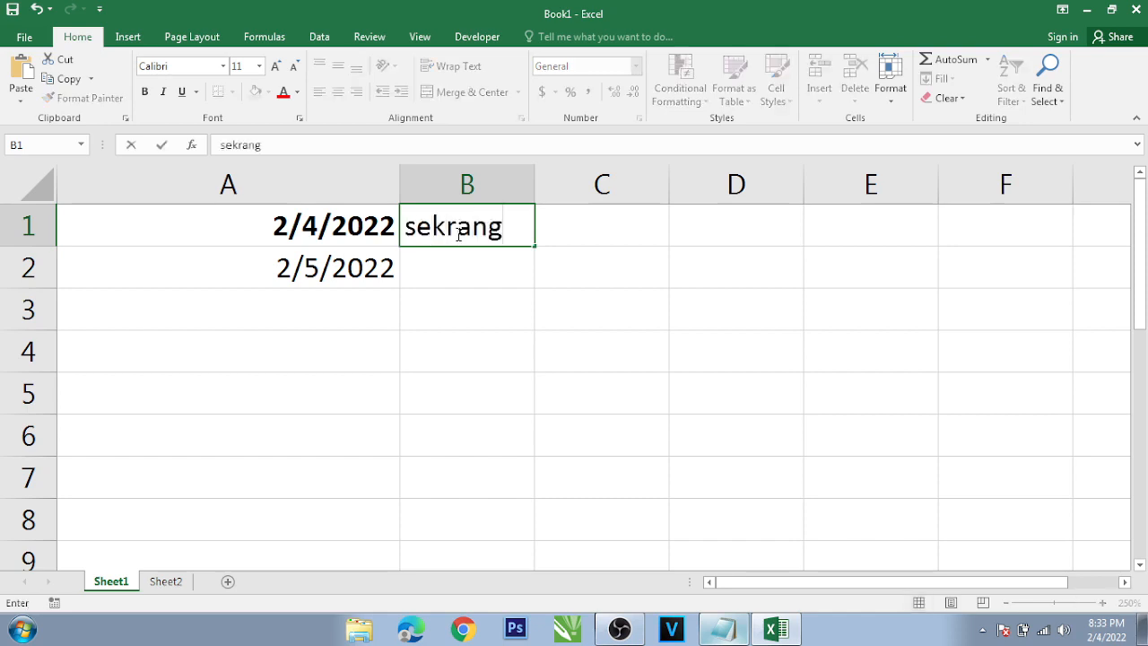
key(BackSpace)
key(BackSpace)
key(BackSpace)
key(BackSpace)
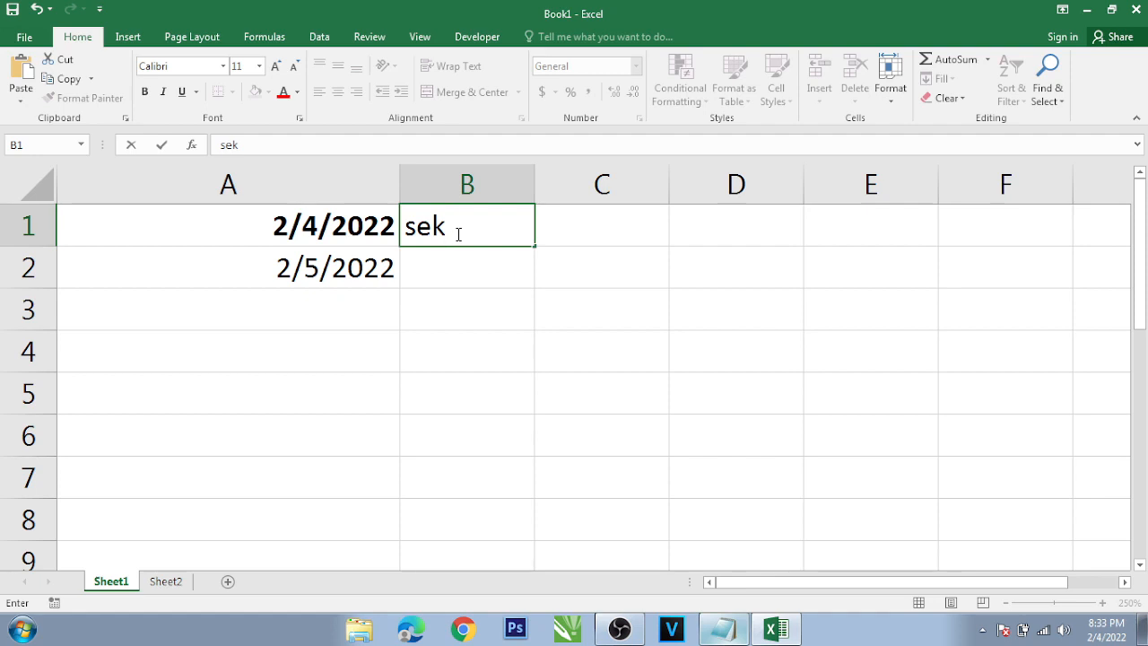
text(arang)
key(Return)
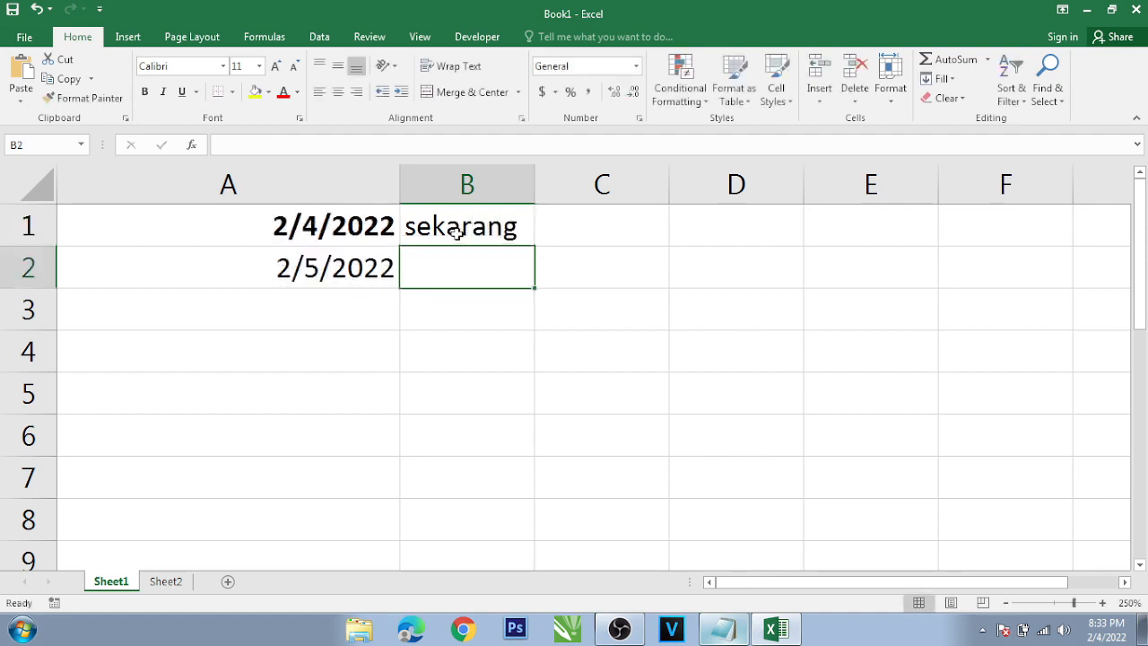
text(besok)
key(Return)
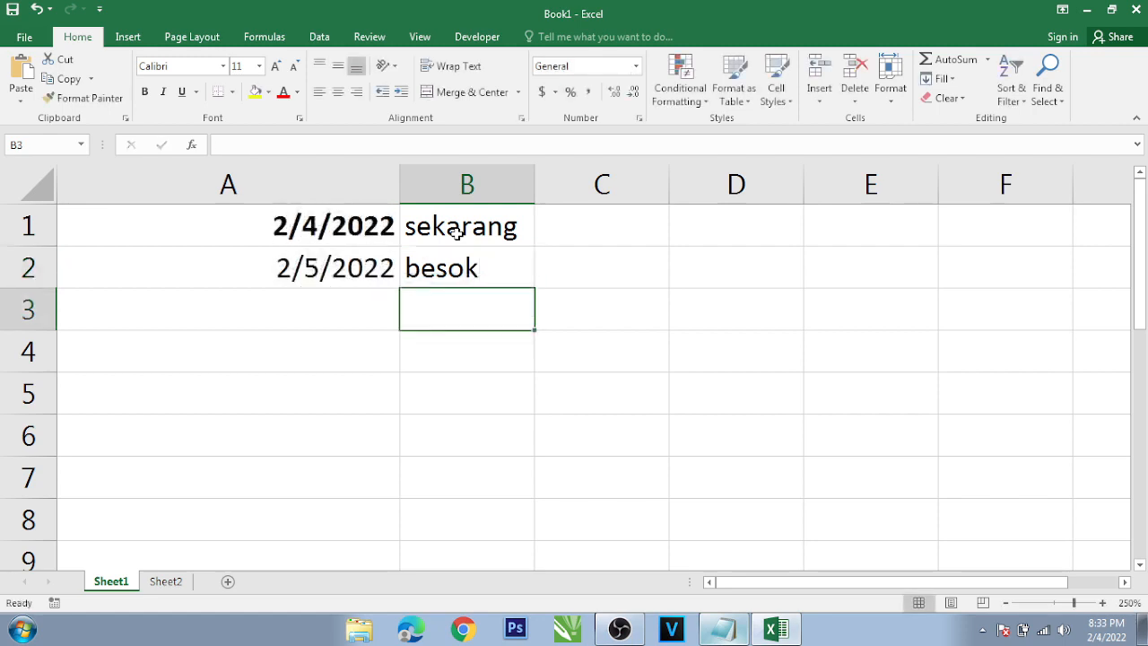
text(kema)
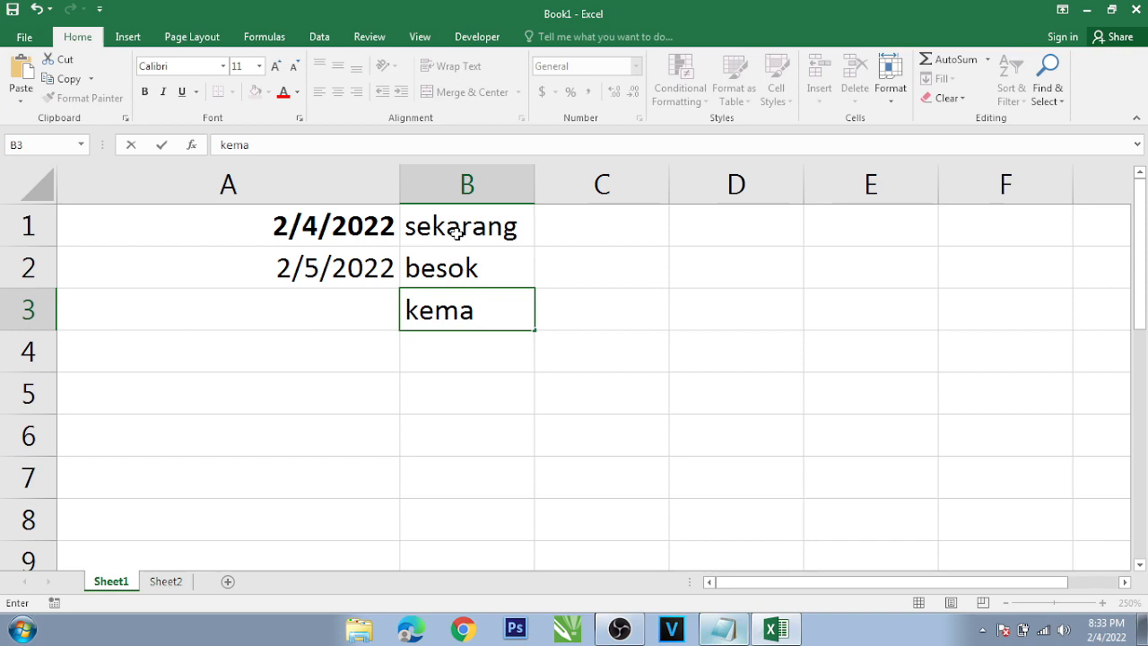
text(rin)
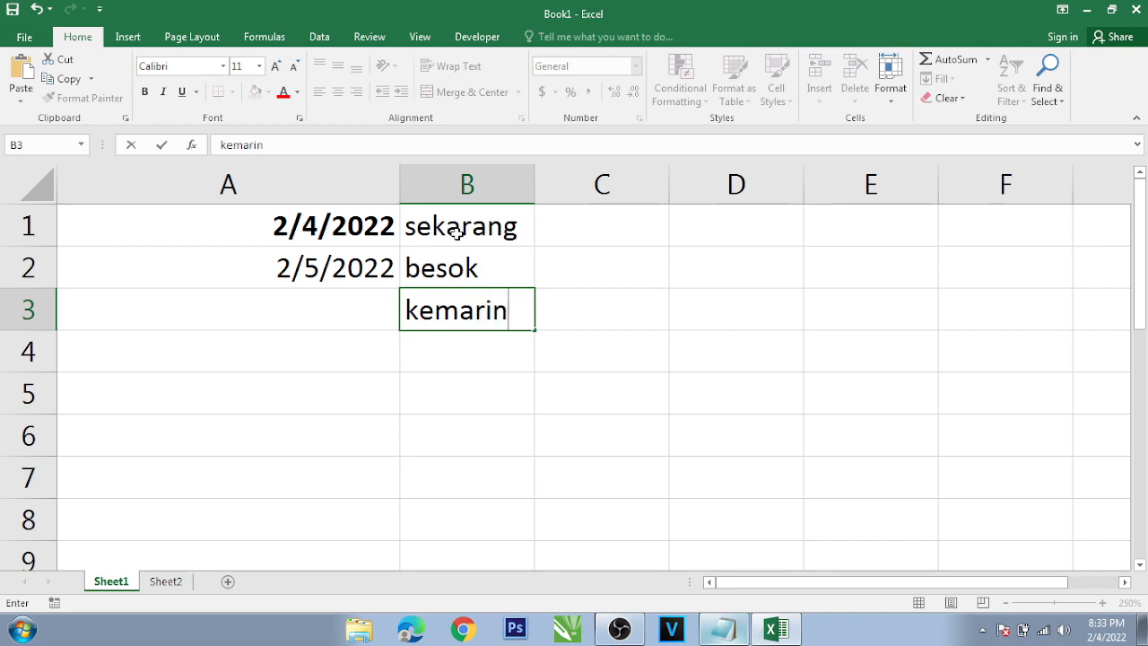
Enter =NOW()-1 in cell A3 for yesterday's date.
click(363, 296)
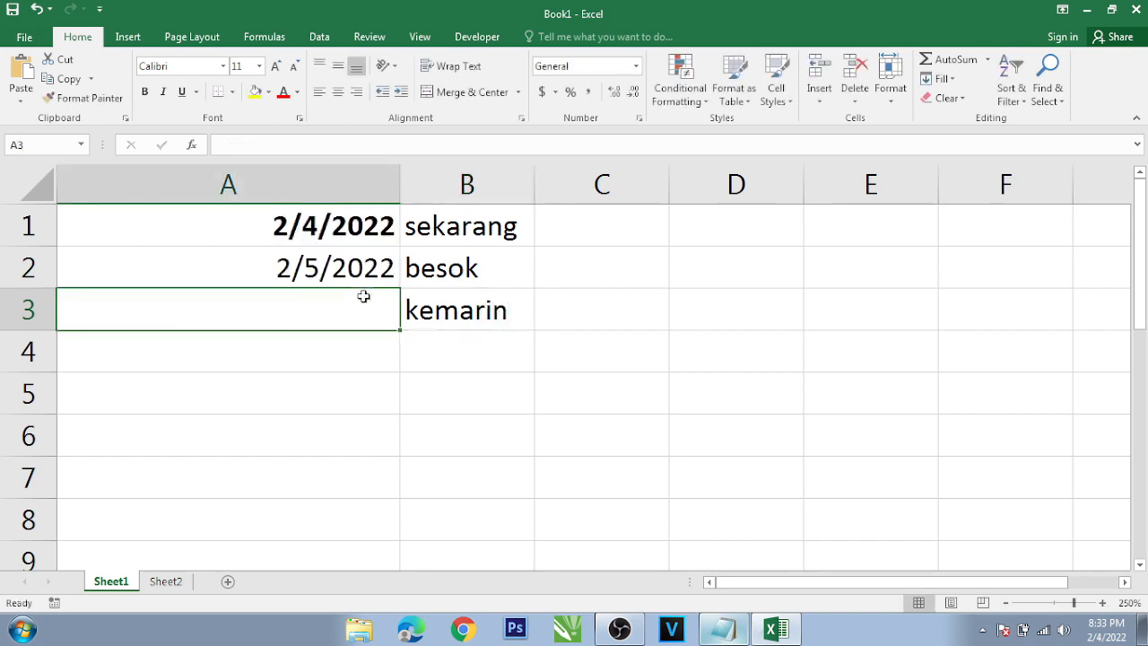
text(=)
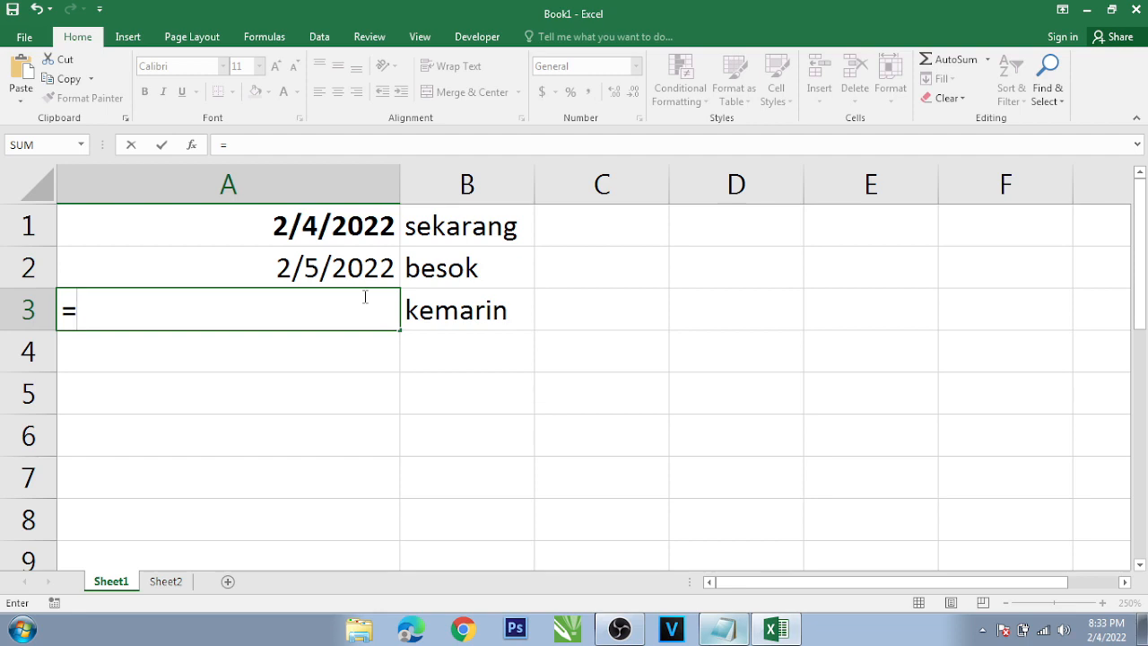
text(no)
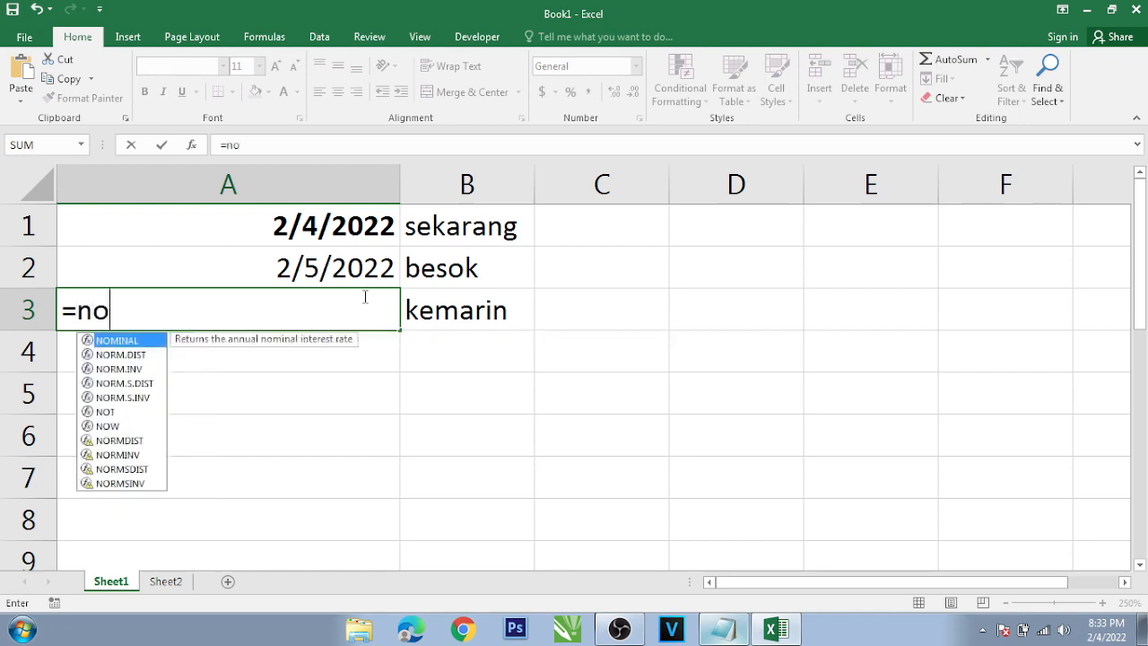
text(w())
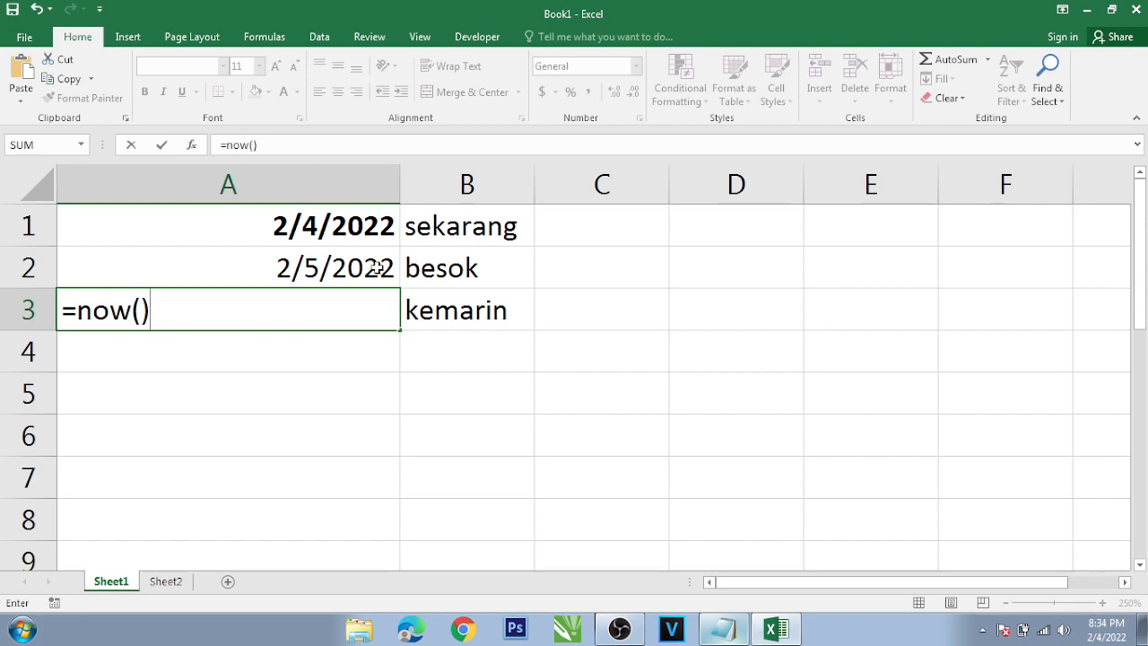
text(-1)
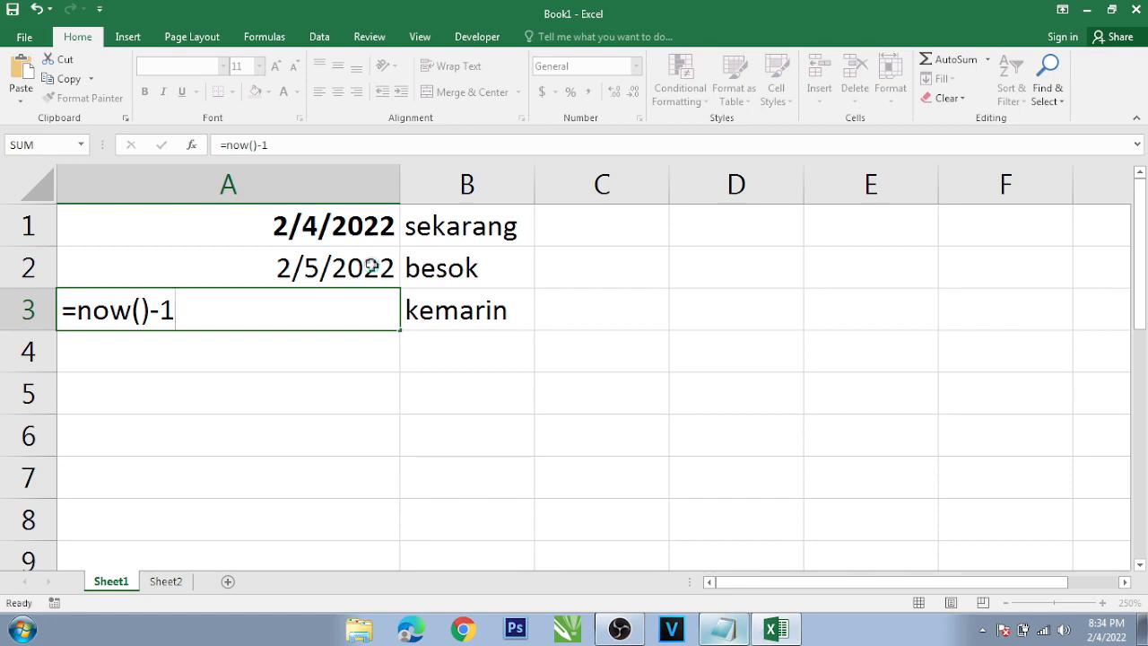
key(Return)
Apply the Short Date format to A3 so it shows no time.
click(365, 297)
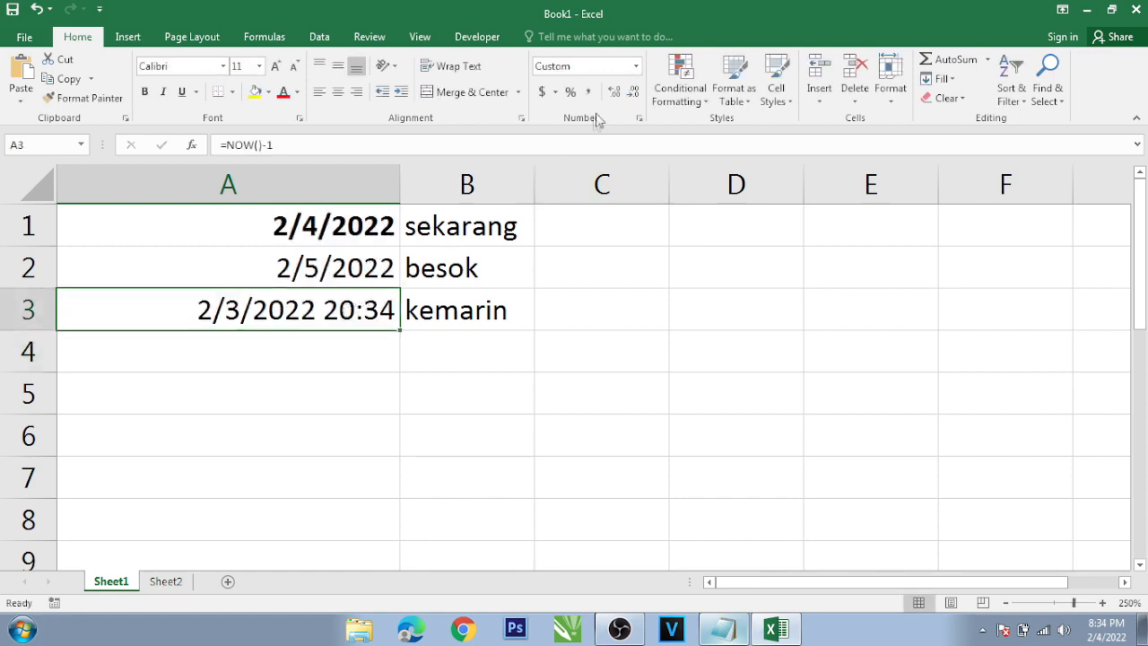
click(636, 67)
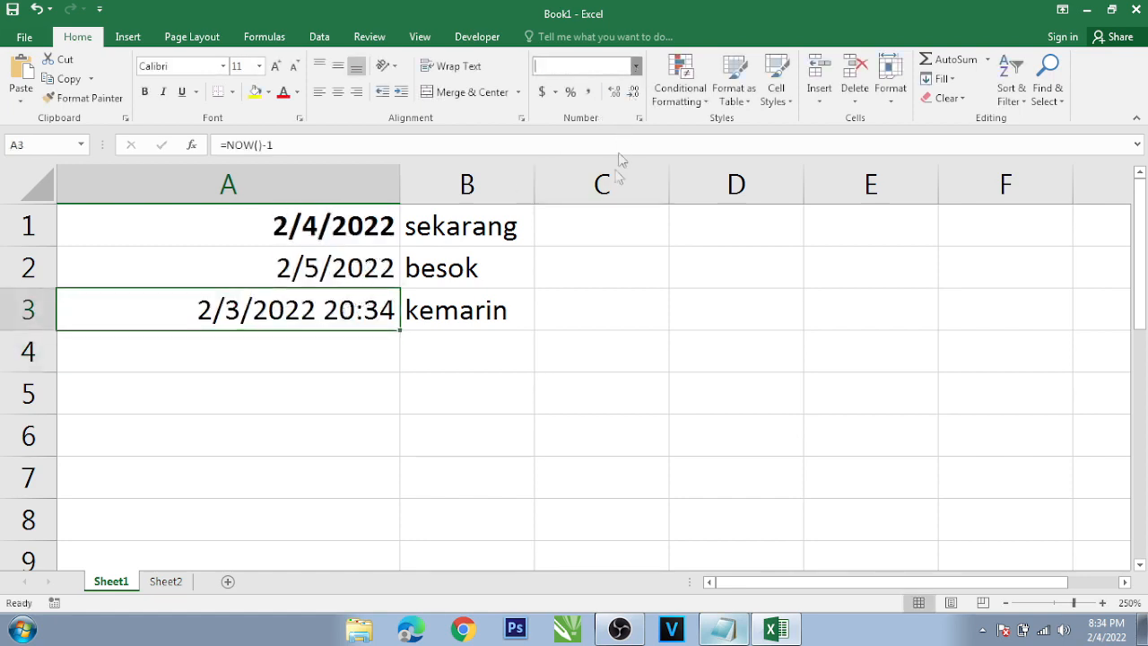
click(604, 245)
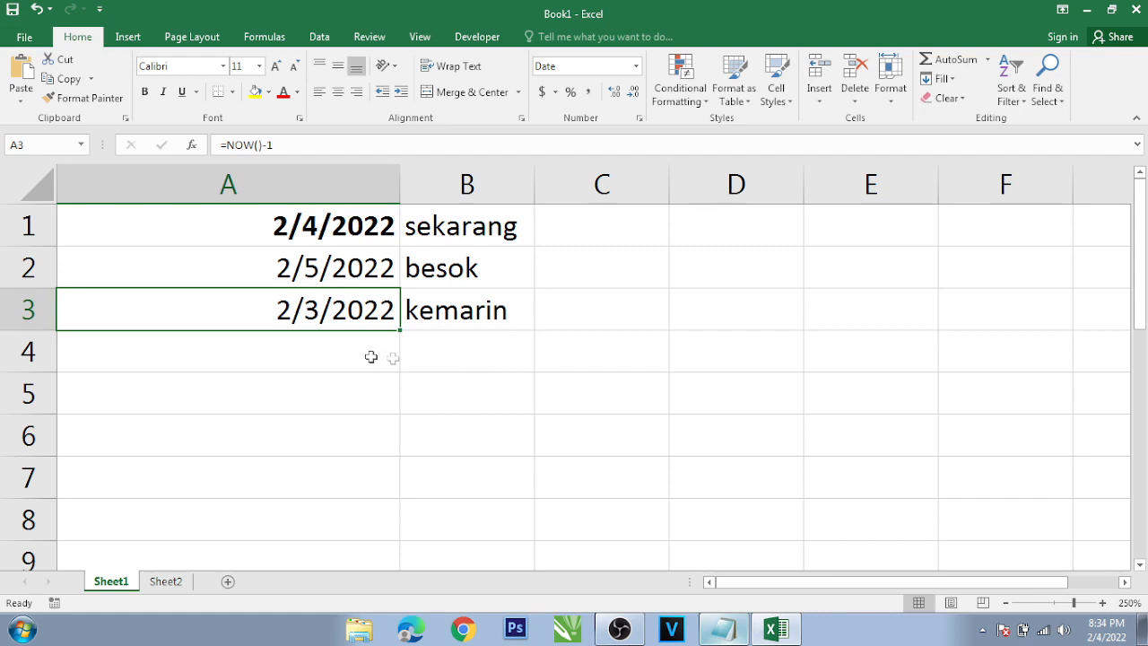
Compare the formulas behind the dates in A1 to A3, then select the dates with their labels in A1:B3.
click(324, 273)
click(338, 241)
click(343, 269)
click(346, 309)
click(346, 274)
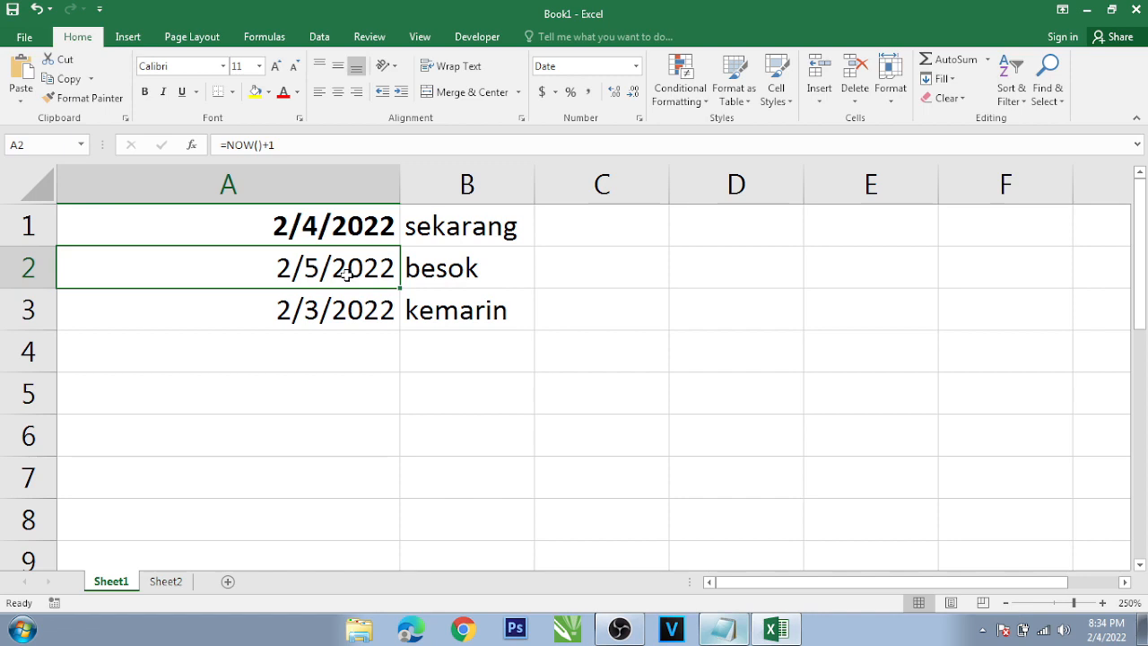
drag(228, 224, 405, 312)
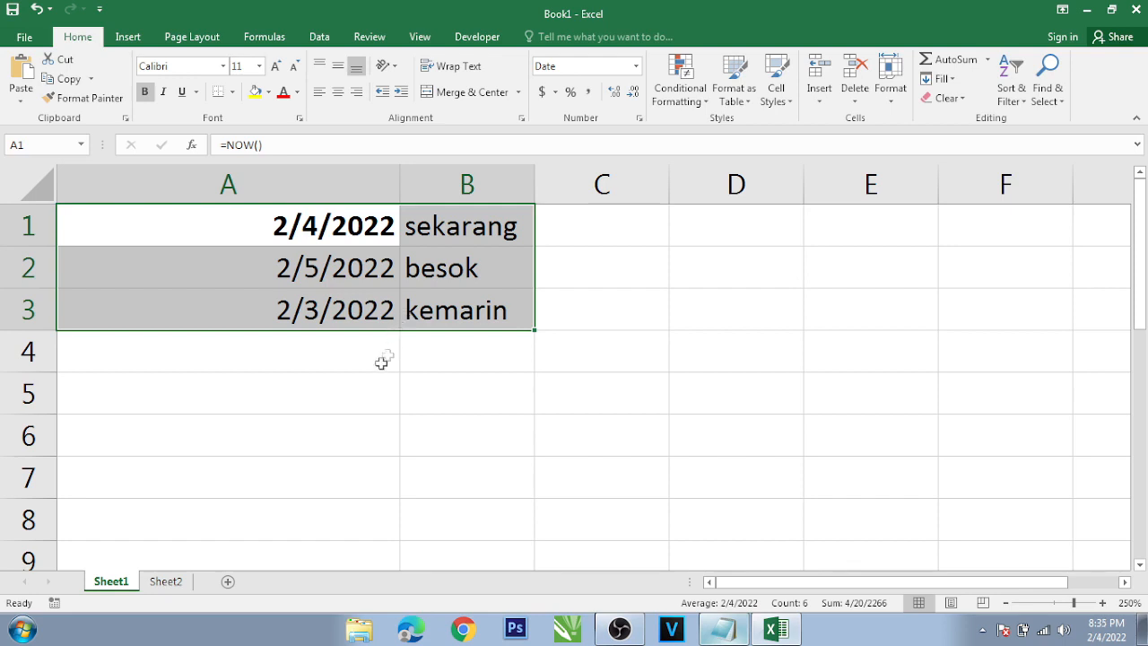
Narrow column A to suit the dates and enter the label masuk in C1.
drag(400, 190, 357, 190)
click(420, 274)
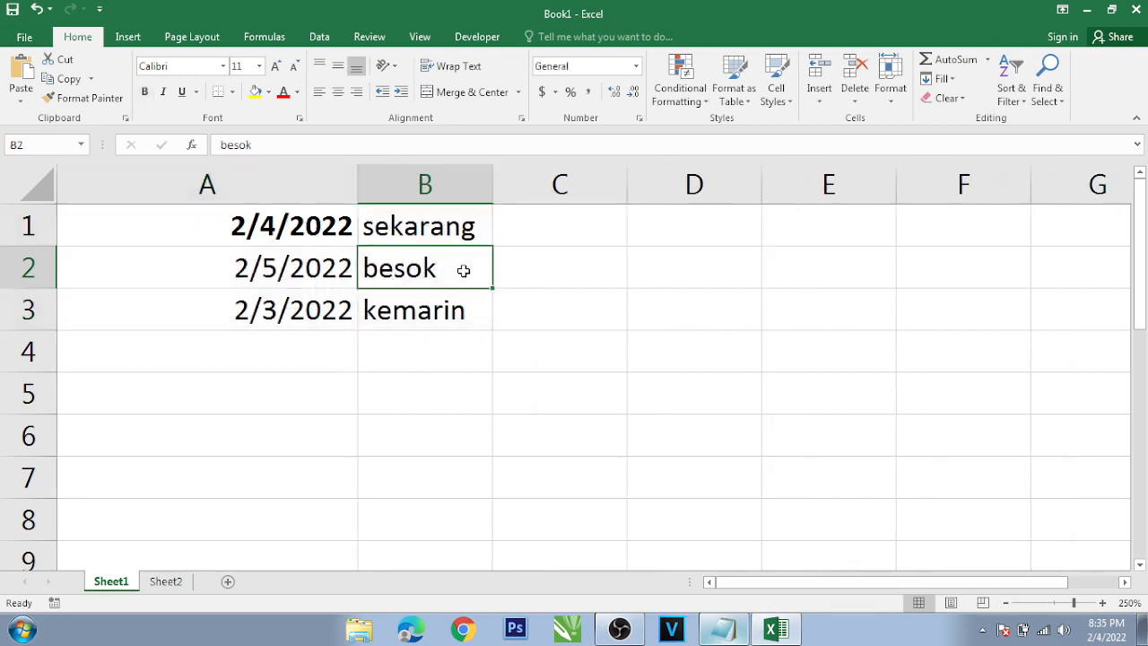
click(529, 236)
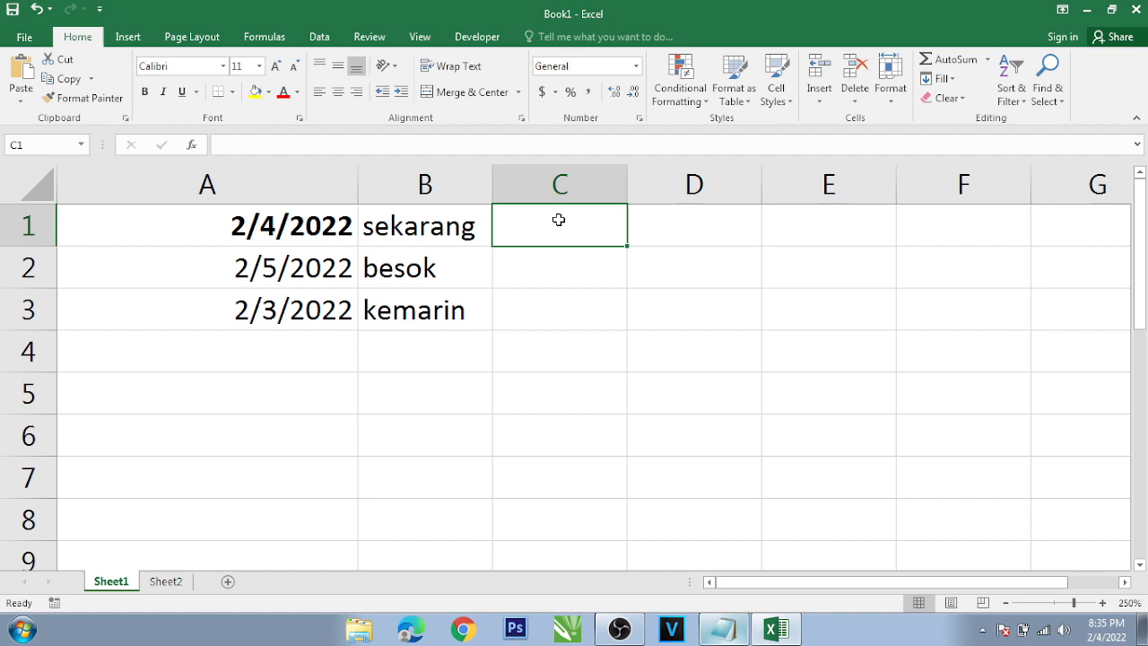
text(masuk)
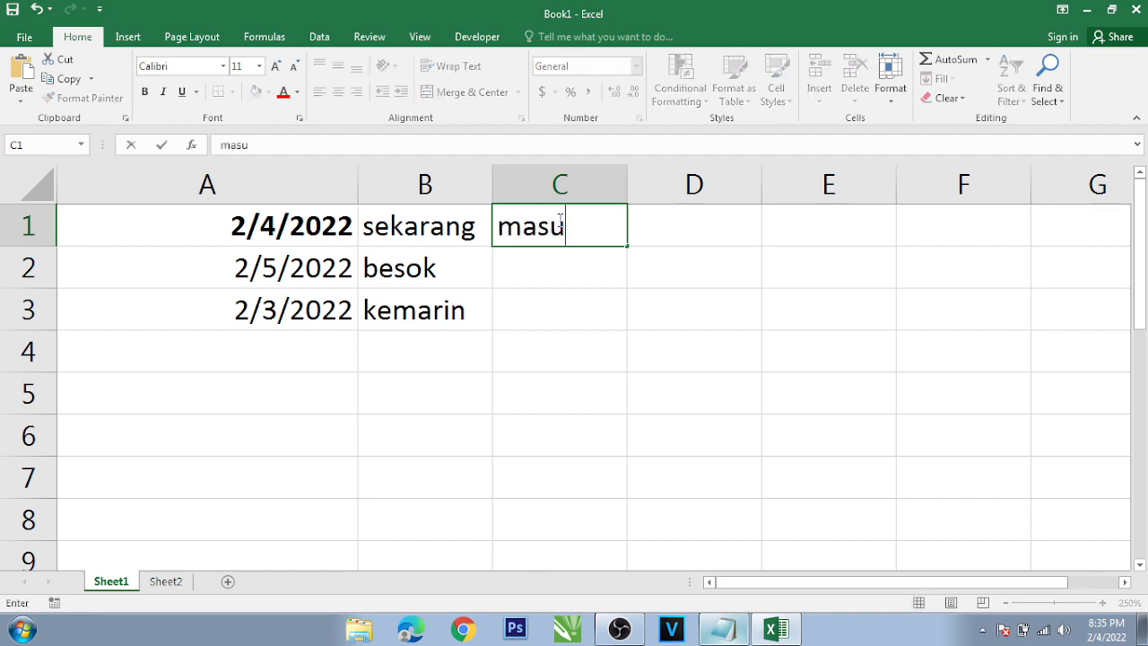
key(Return)
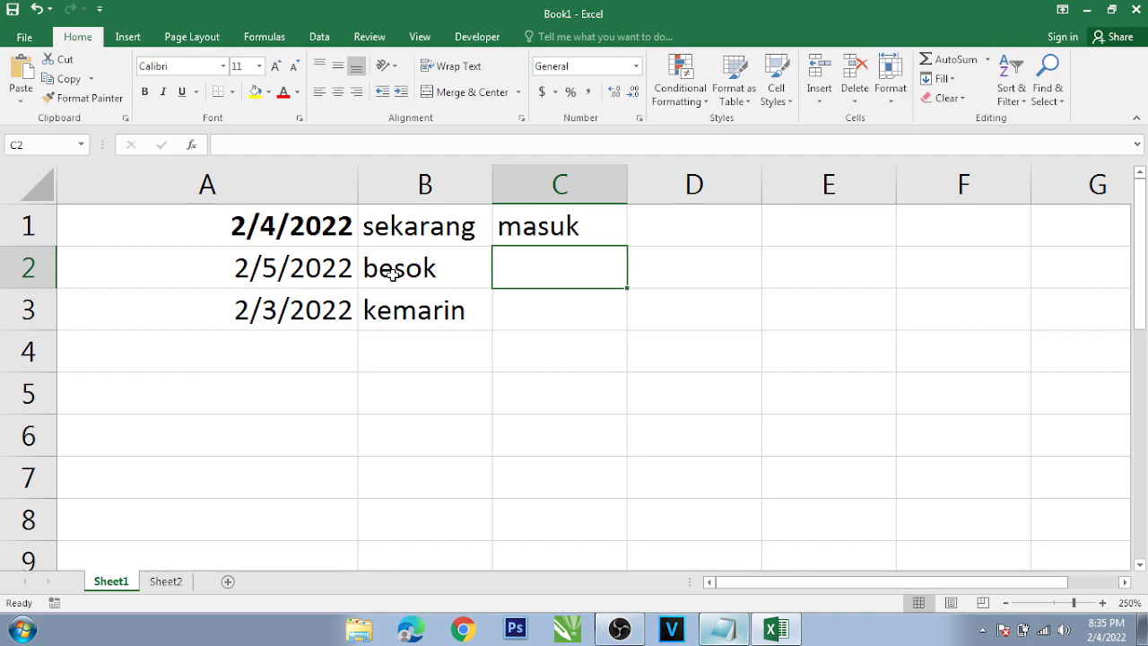
Change the formula in A2 to =NOW()+5.
click(276, 275)
click(325, 149)
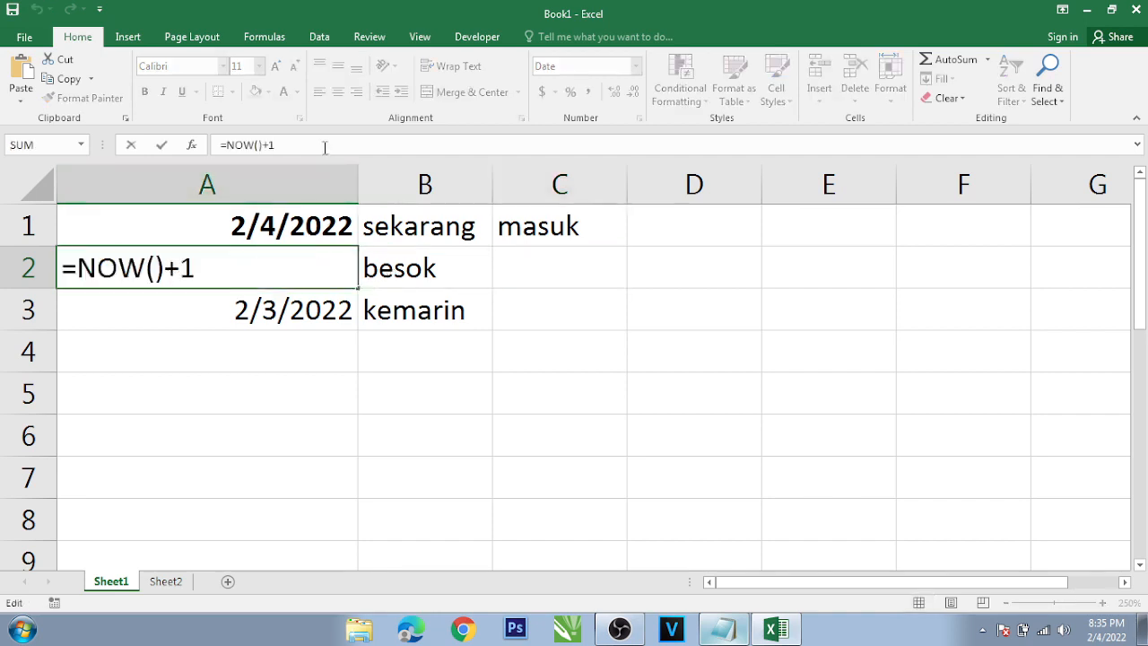
key(BackSpace)
text(5)
key(Return)
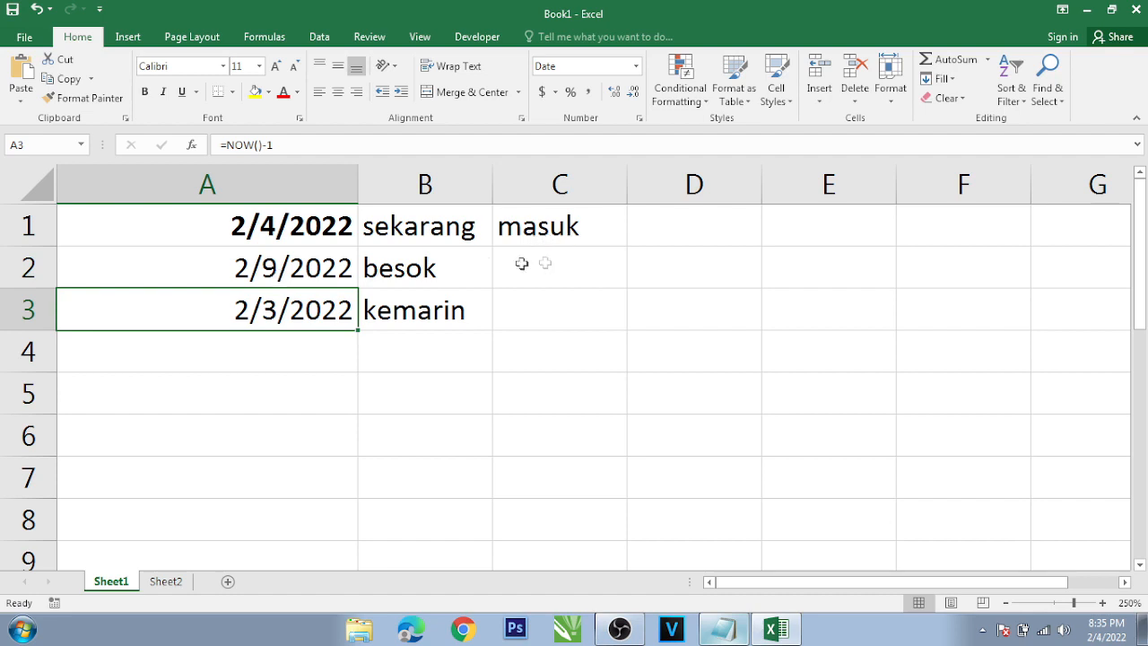
Check the formula in A2 and enter the label keluar beside it in C2.
click(320, 266)
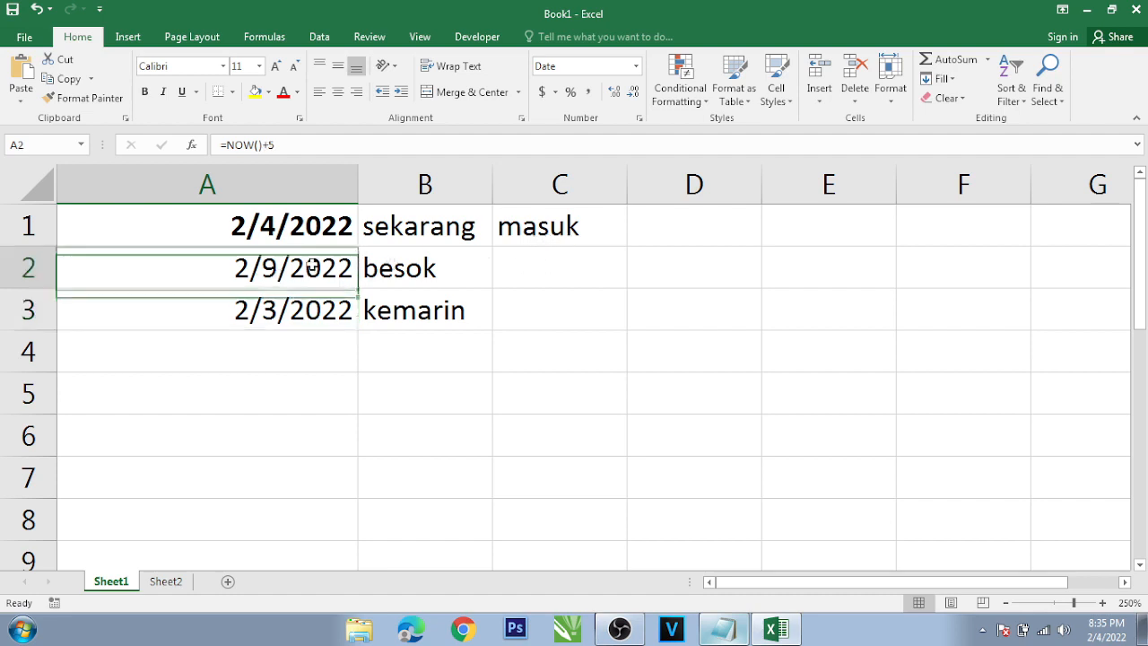
click(539, 267)
text(kelu)
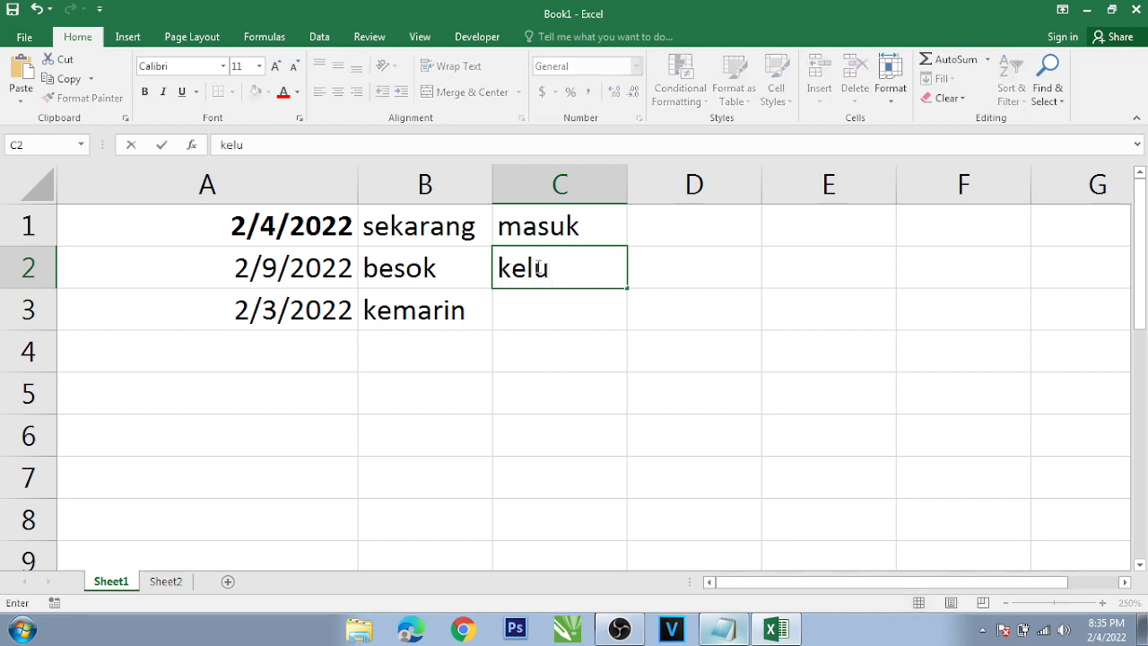
text(ar)
click(574, 301)
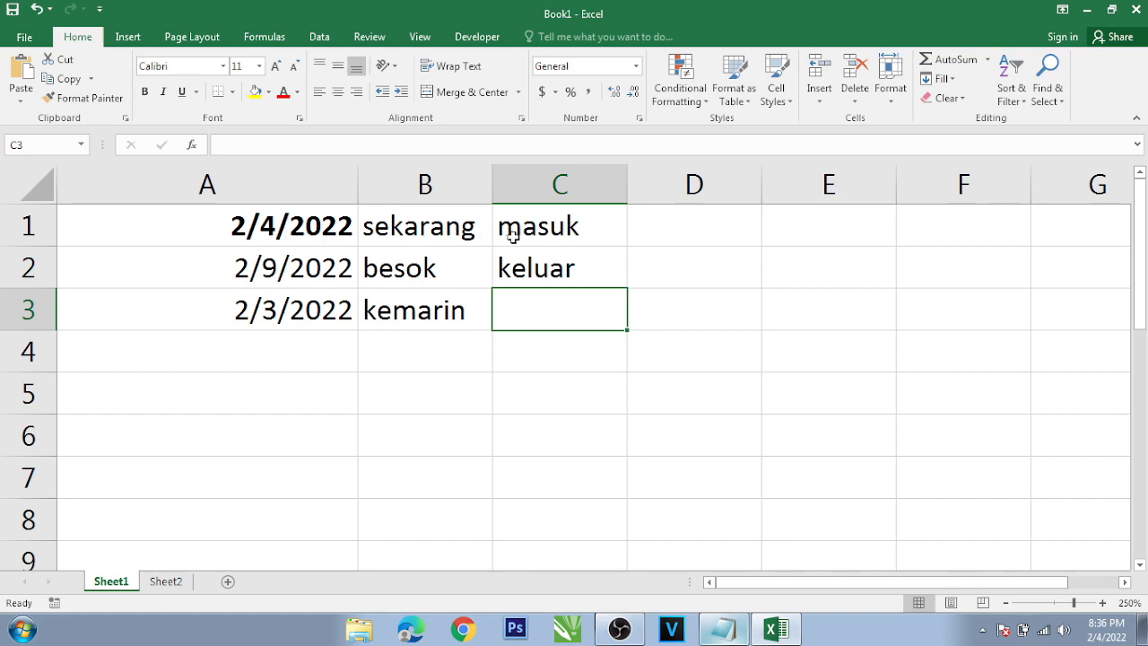
click(661, 232)
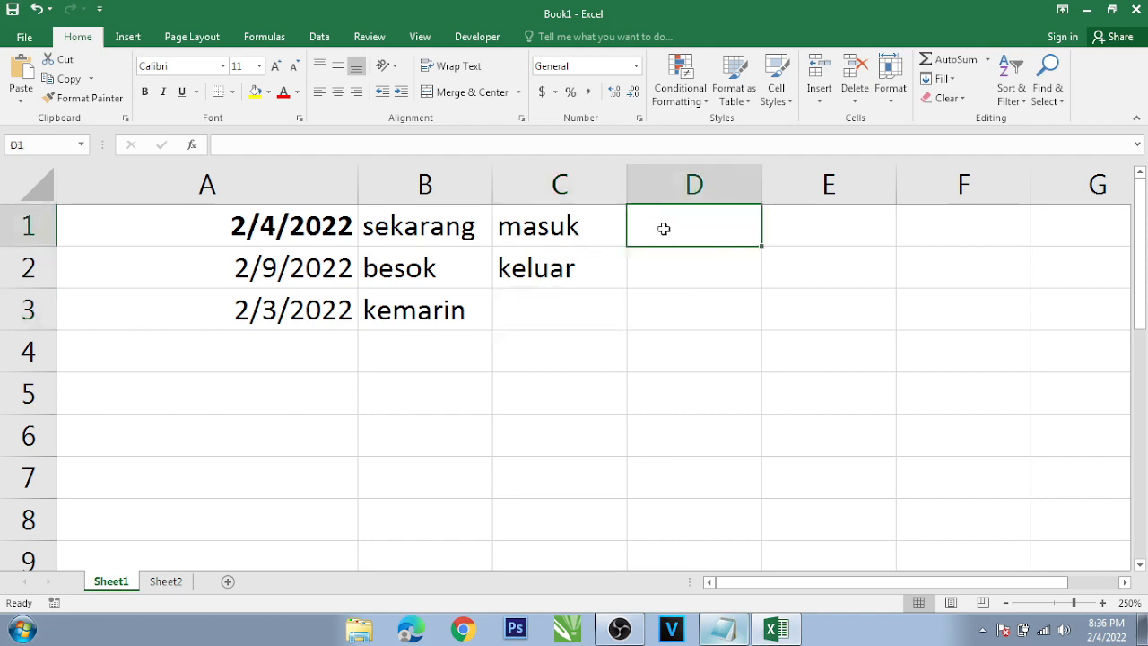
text(hari)
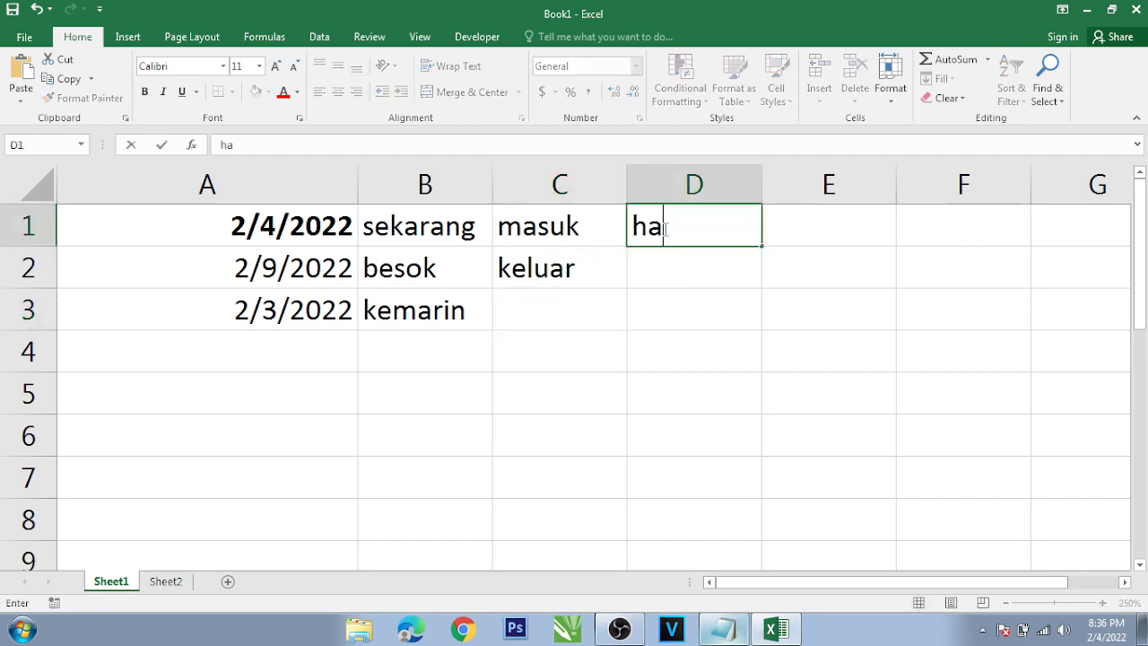
click(728, 267)
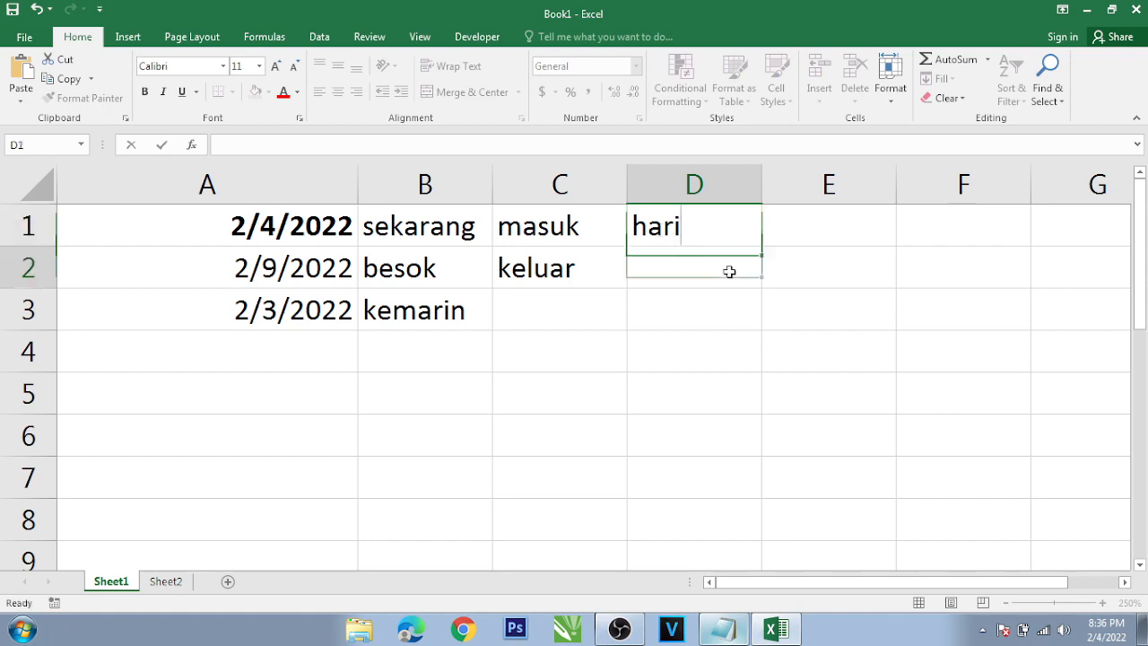
Enter the heading "berapa lama" in D1 and widen column D to fit it.
click(700, 233)
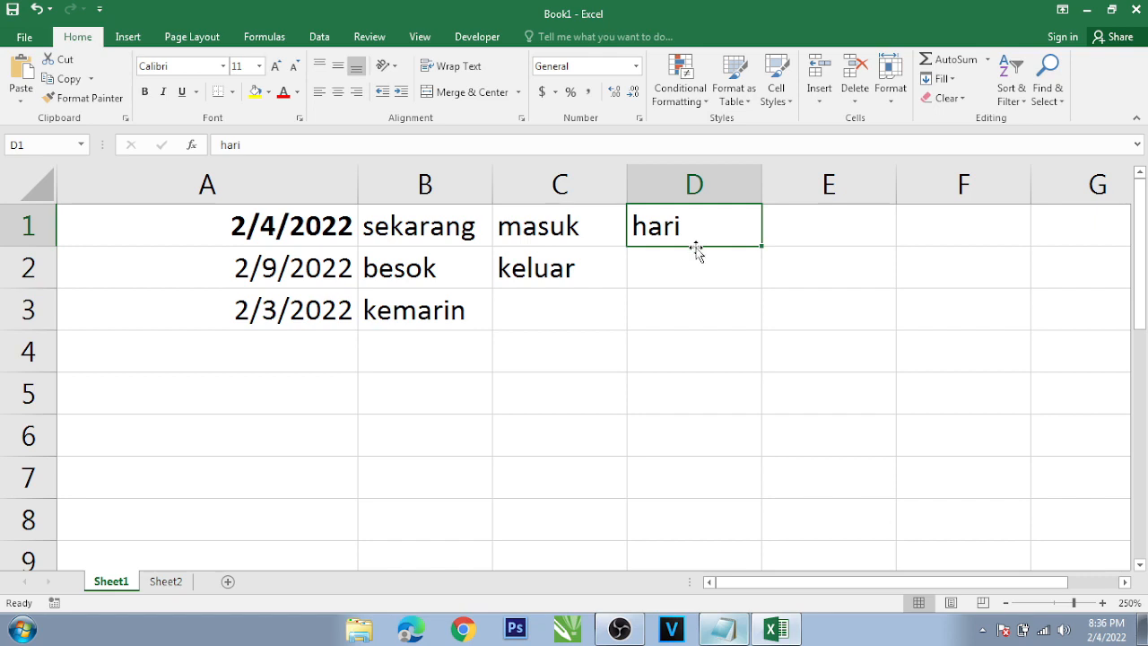
text(ber)
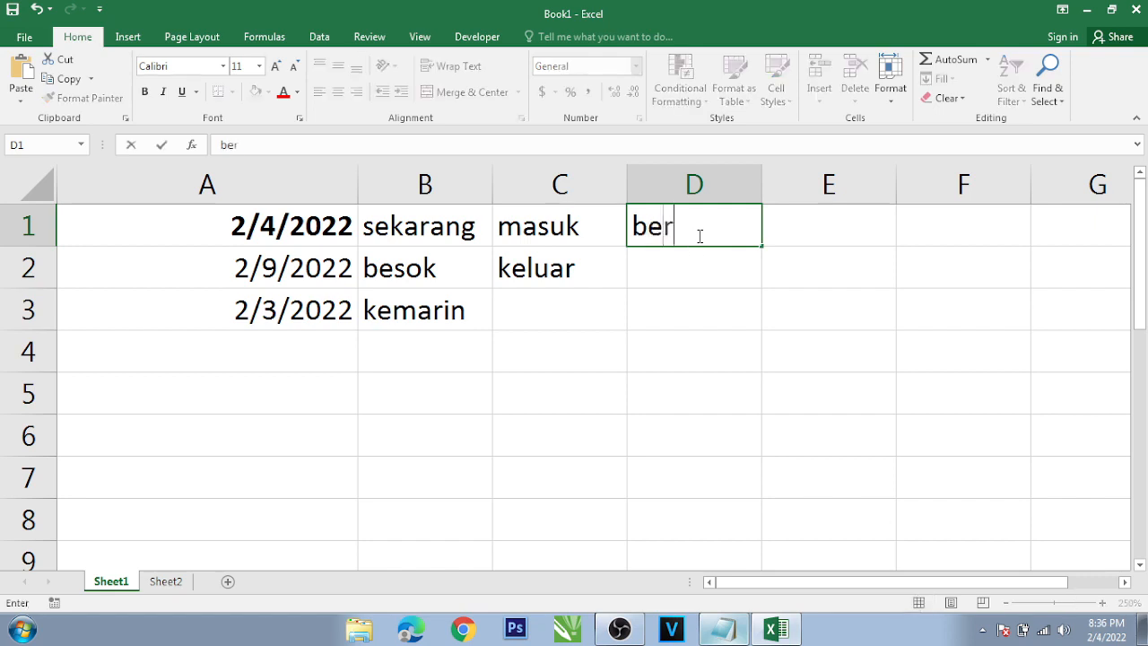
text(apa lama)
key(Return)
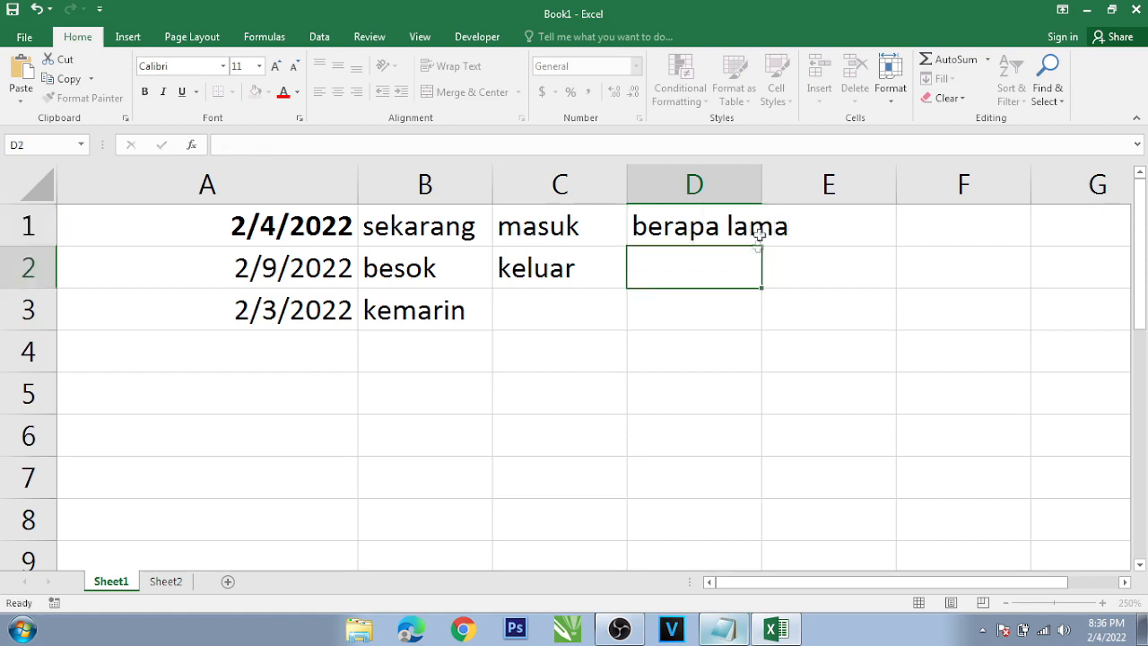
drag(762, 185, 804, 188)
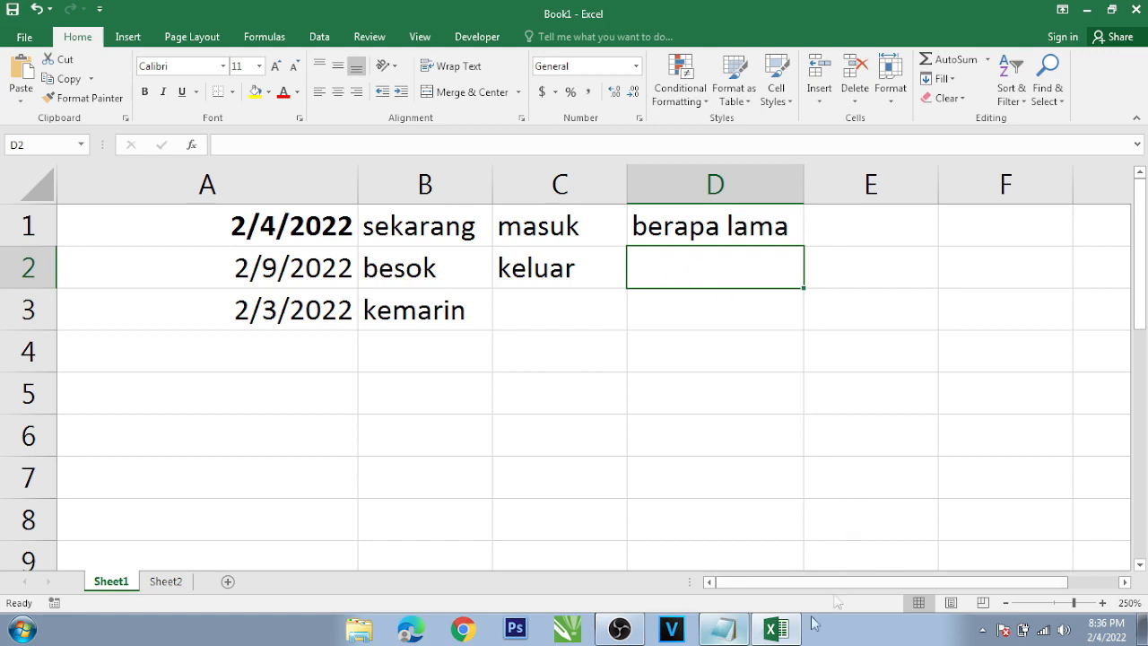
Switch to the Notepad notes and move the window below the dates, clear of column D.
click(723, 628)
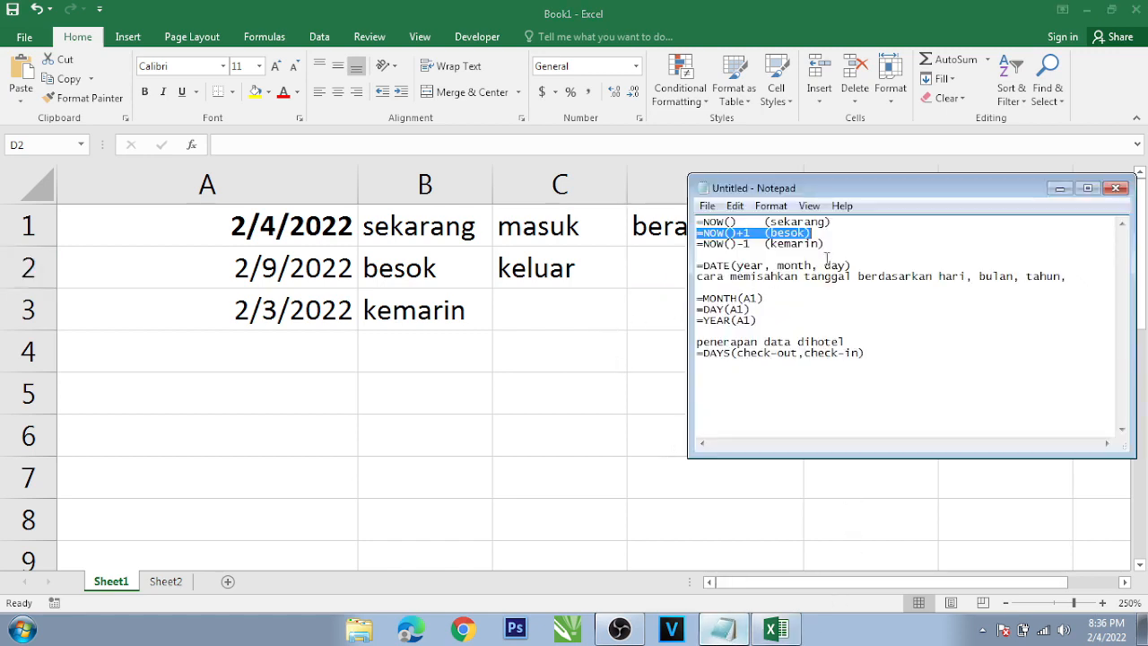
drag(894, 193, 288, 351)
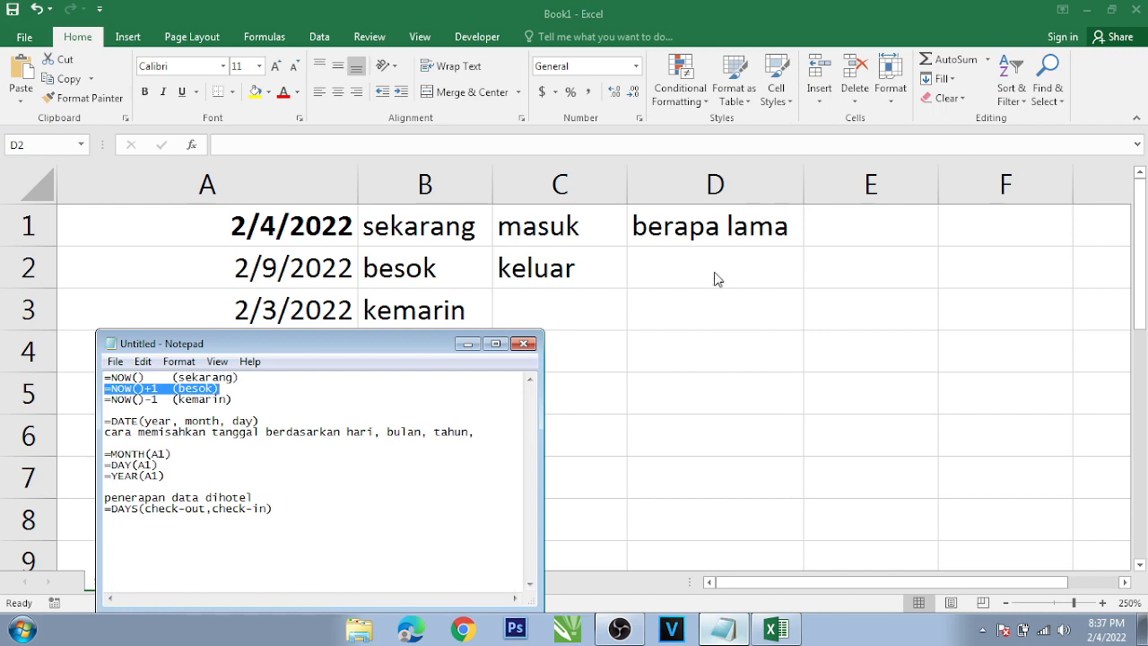
Highlight the DAYS(check-out,check-in) line in the notes and enter =DAYS(A2,A1) in D2 of the worksheet.
drag(274, 508, 107, 509)
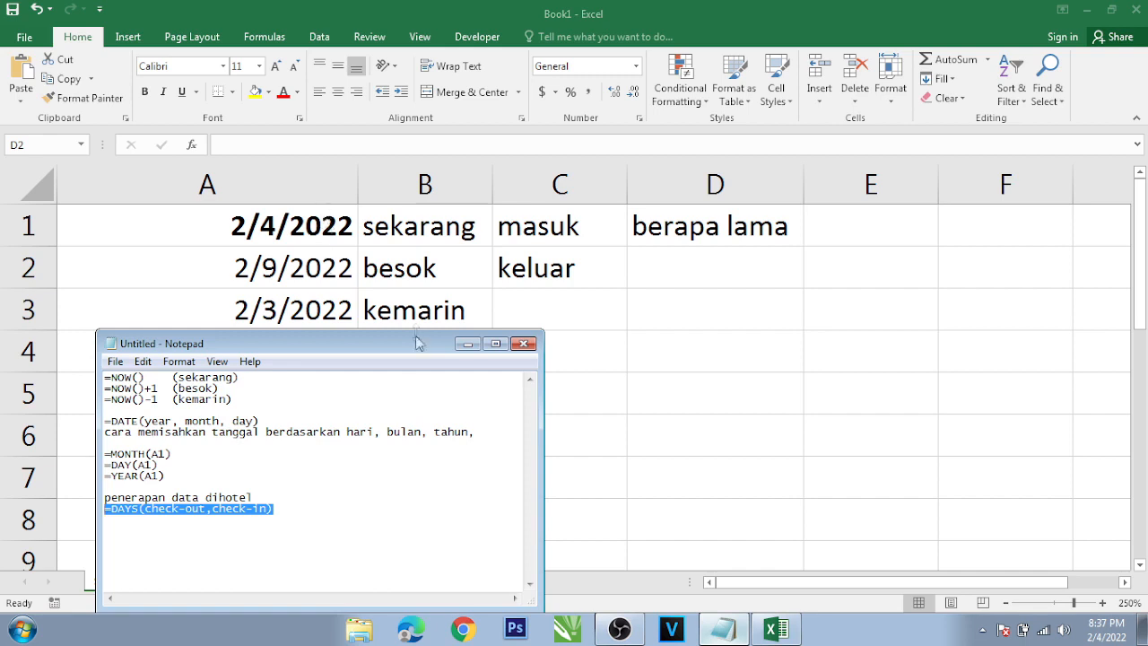
click(660, 269)
text(=)
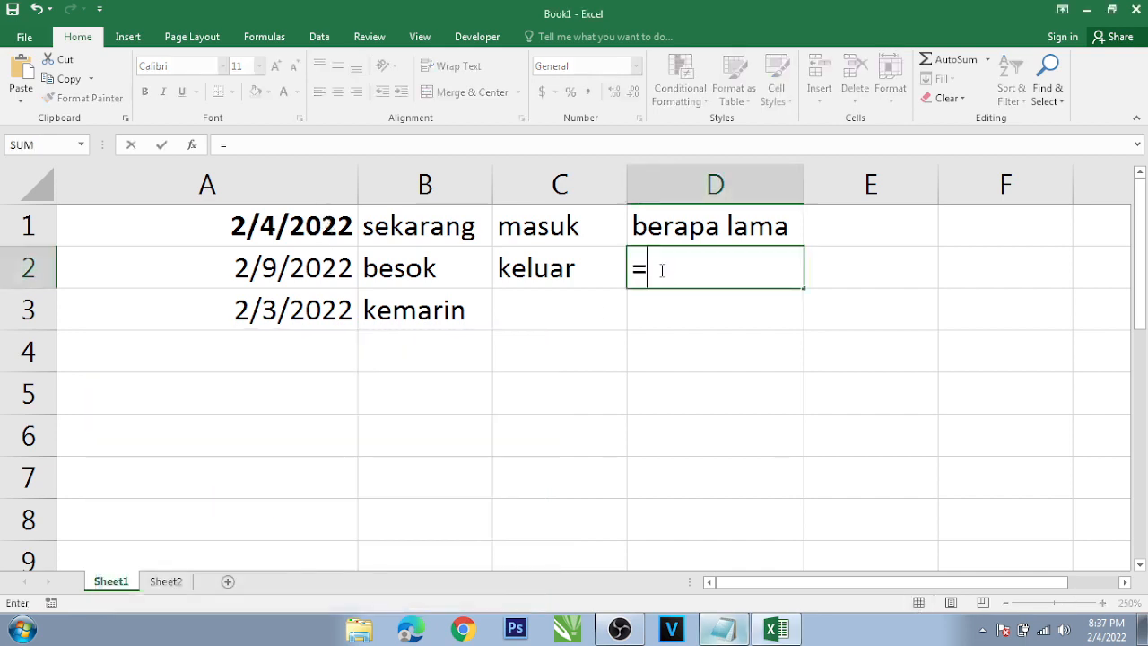
text(days)
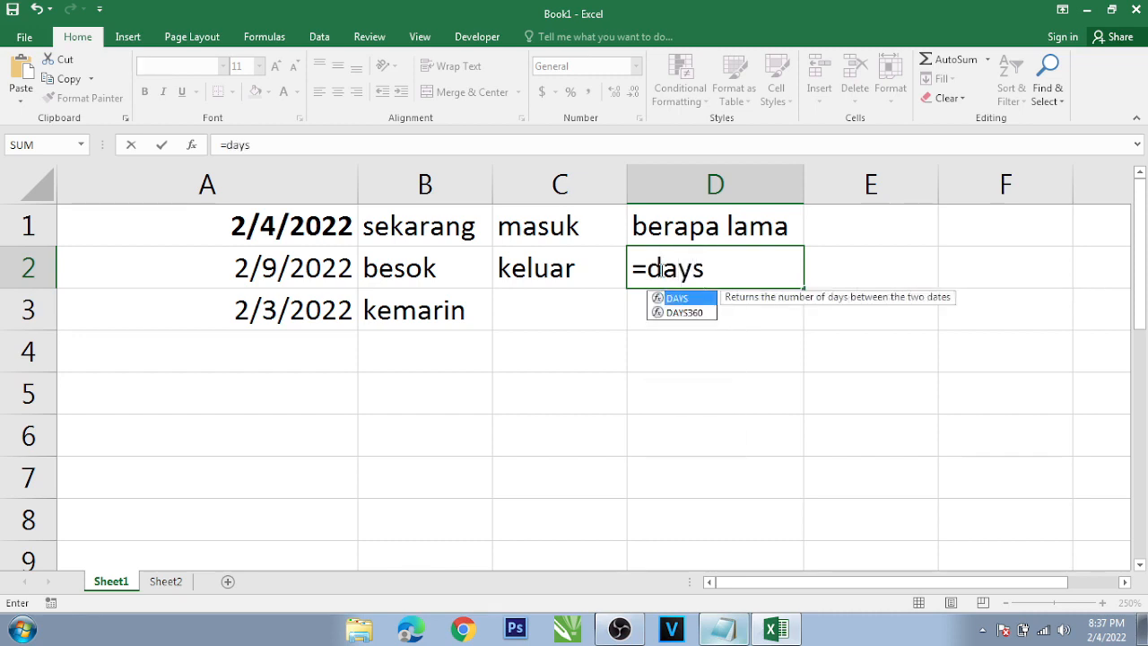
text(()
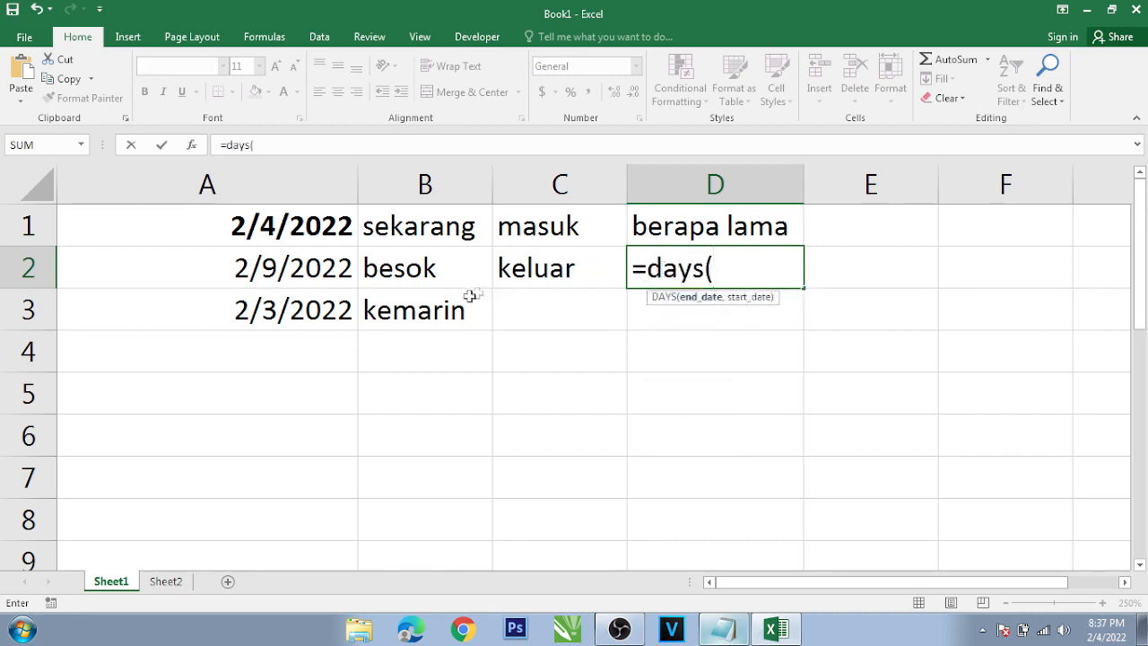
click(305, 269)
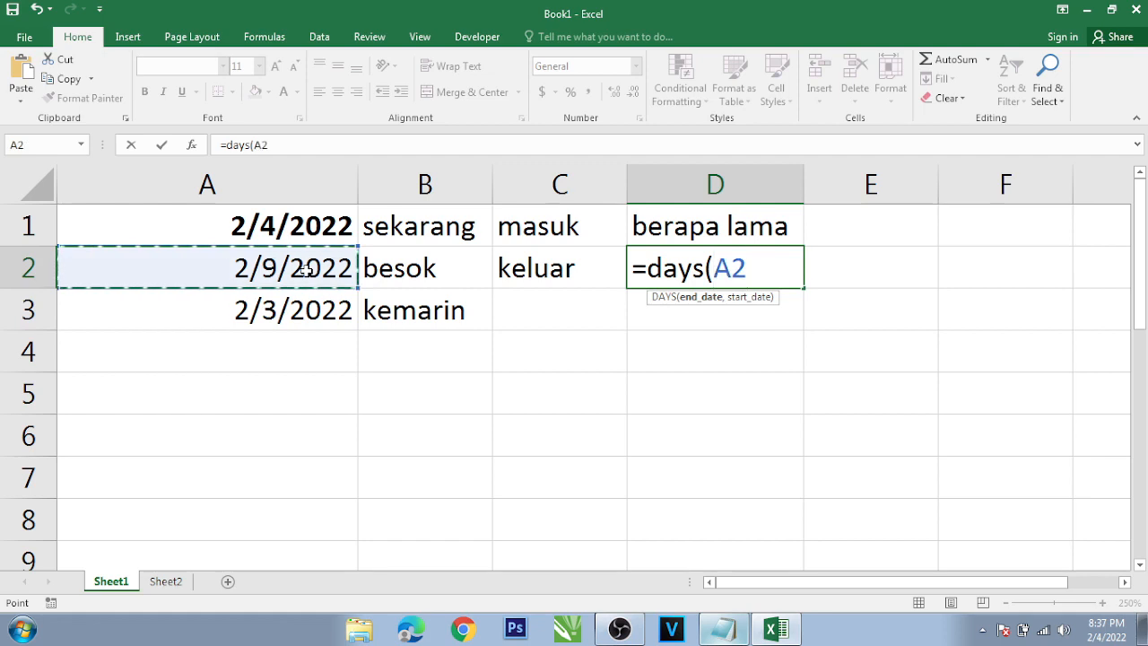
text(,)
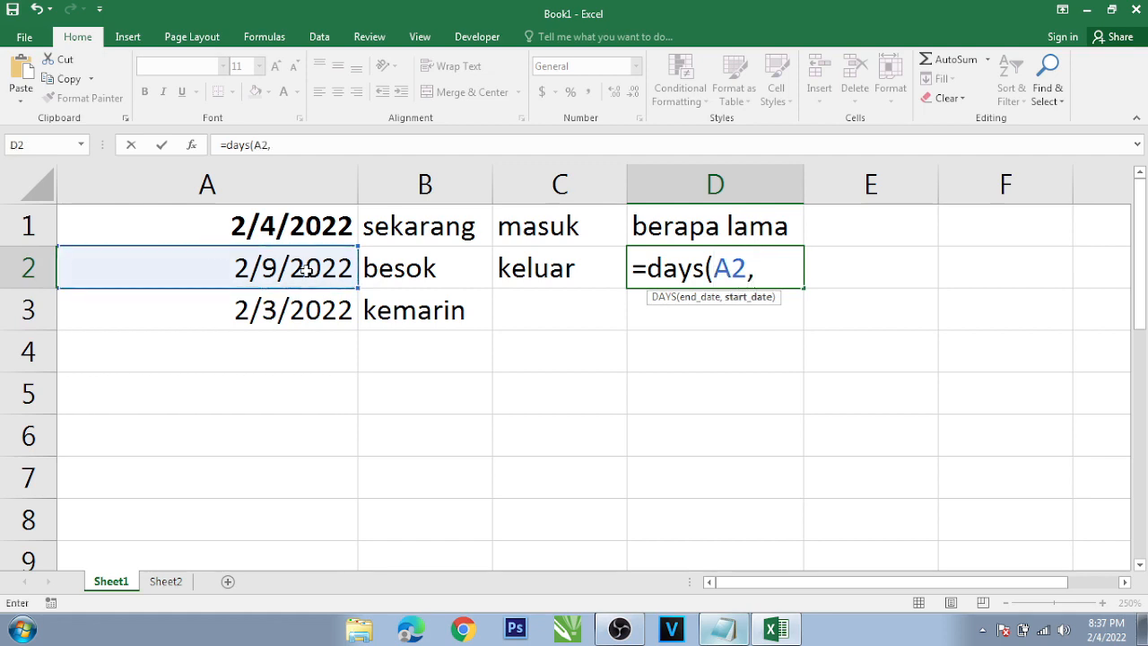
click(329, 227)
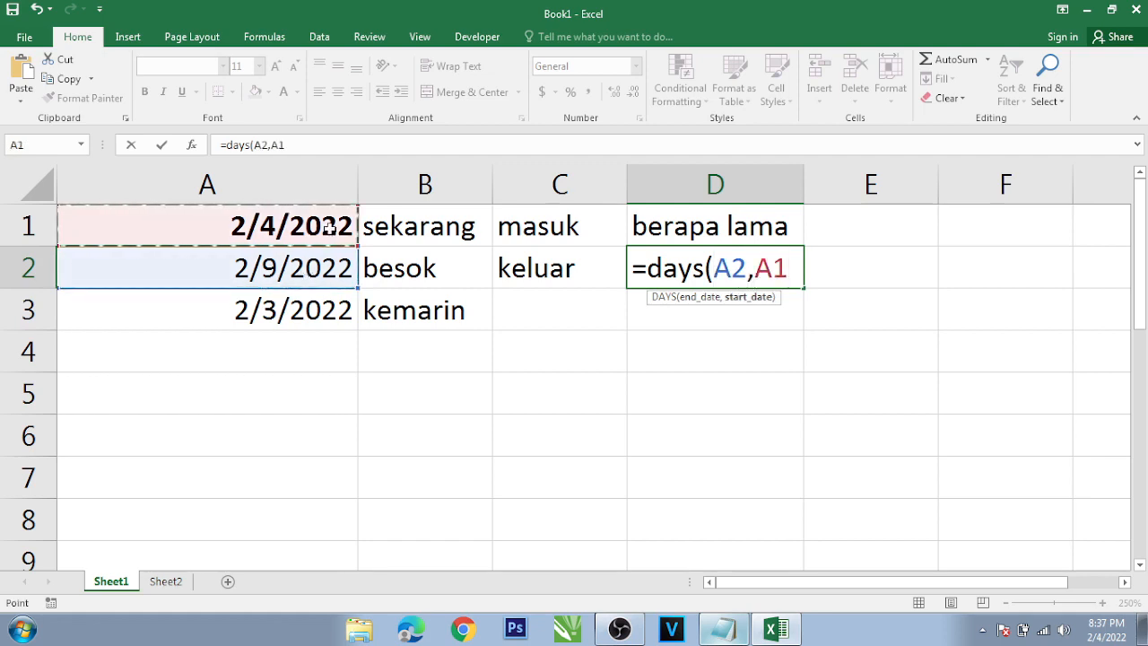
text())
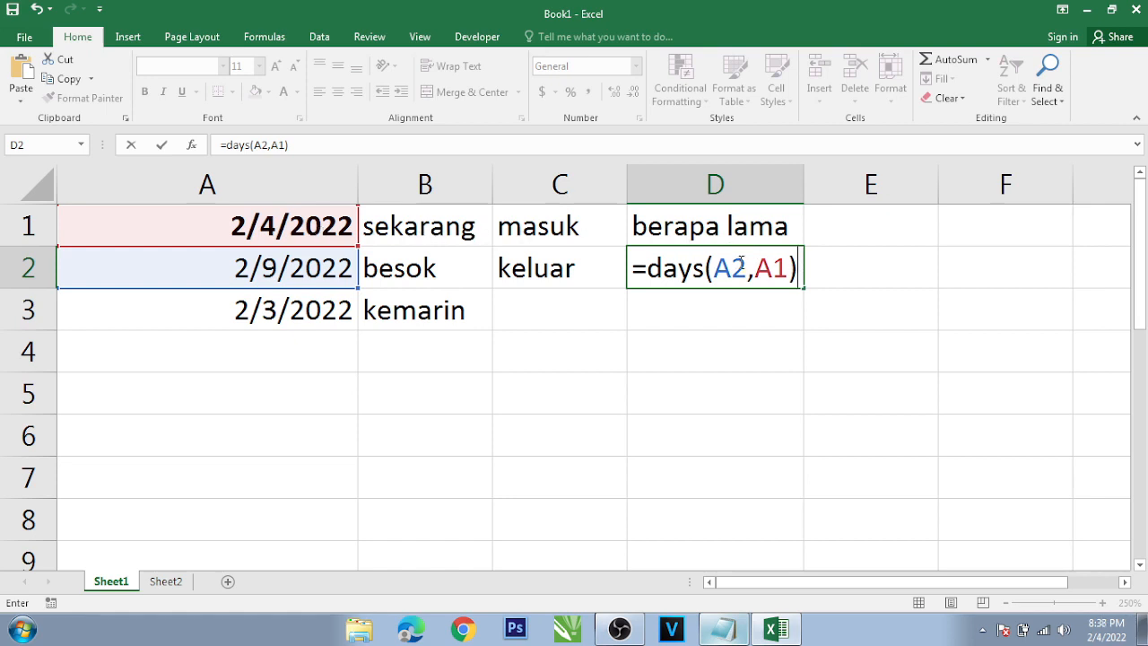
key(Return)
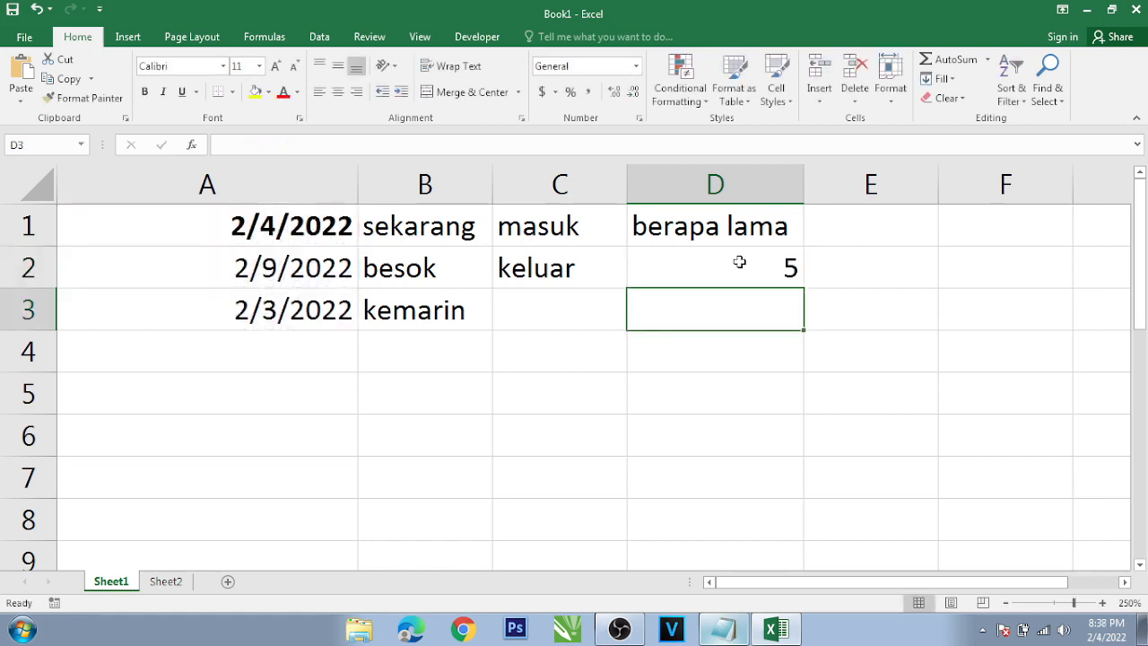
Check the DAYS formula in D2 and the two date cells it refers to, A2 and A1.
click(739, 261)
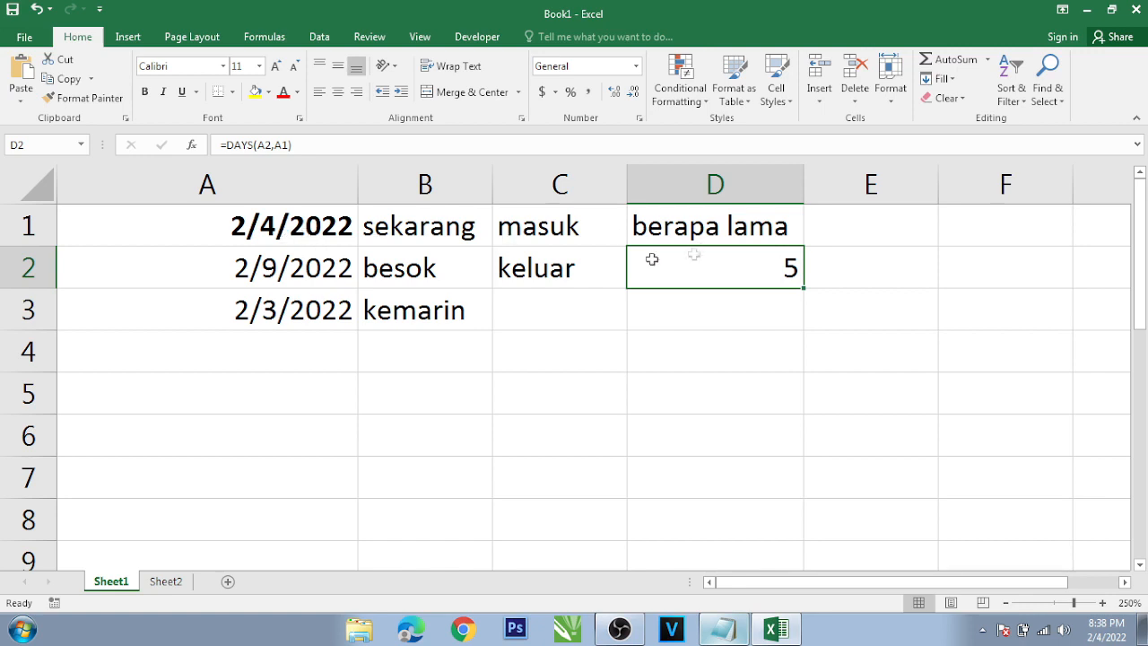
click(317, 267)
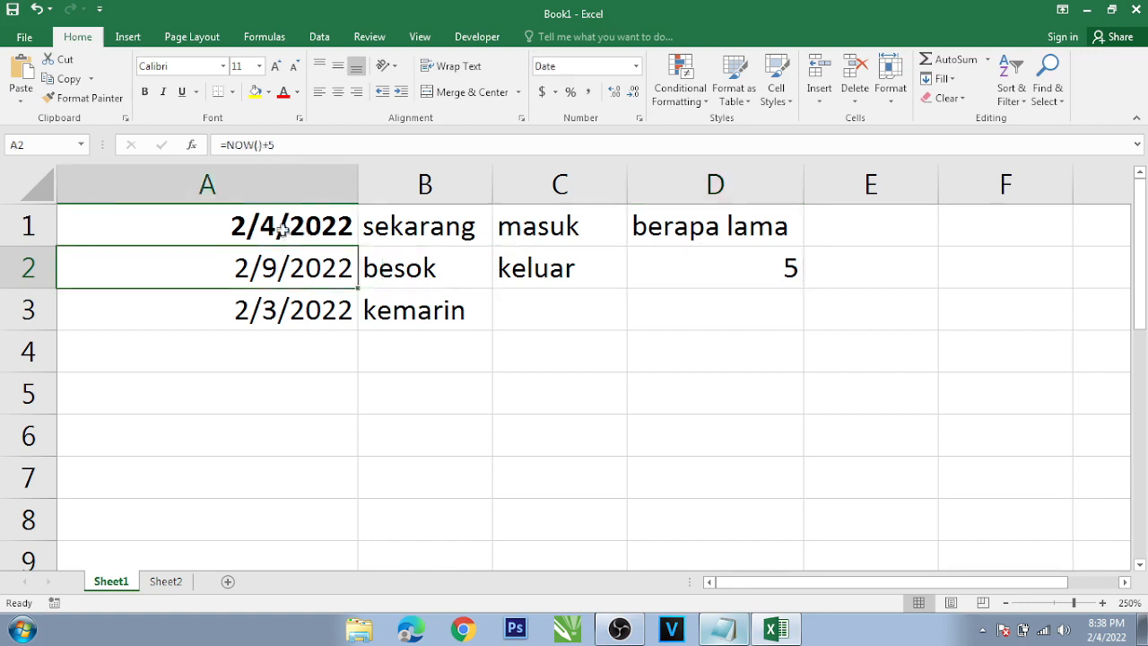
click(282, 228)
drag(282, 227, 281, 266)
click(287, 235)
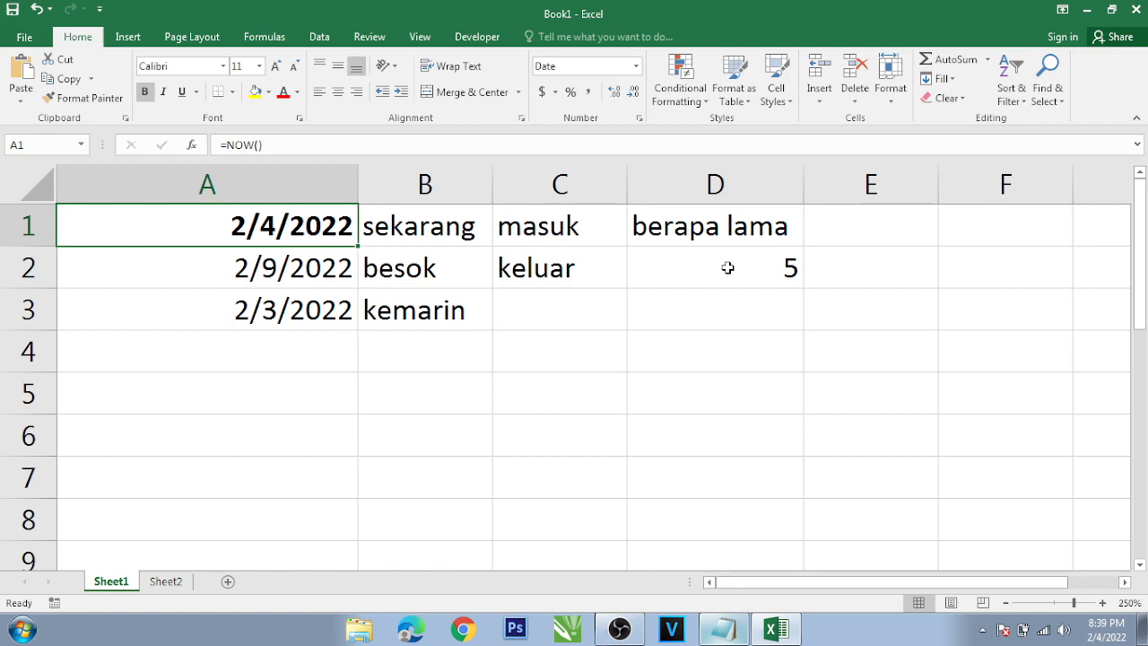
Enter the heading harga in E1 and the price 125000 below it in E2.
click(863, 233)
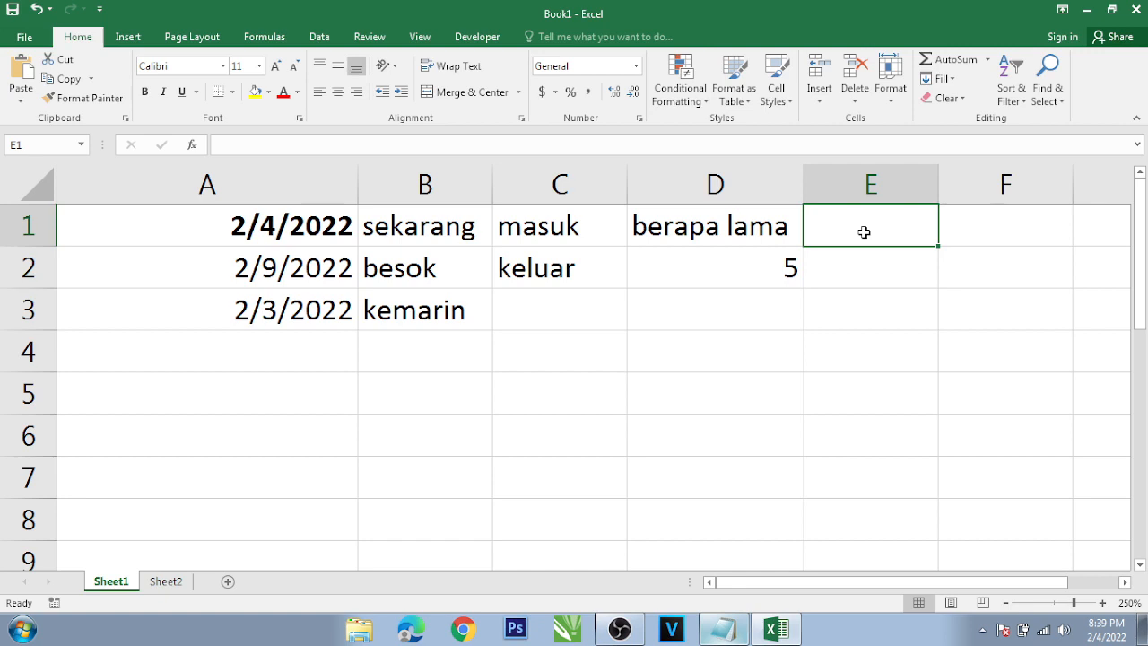
text(harga)
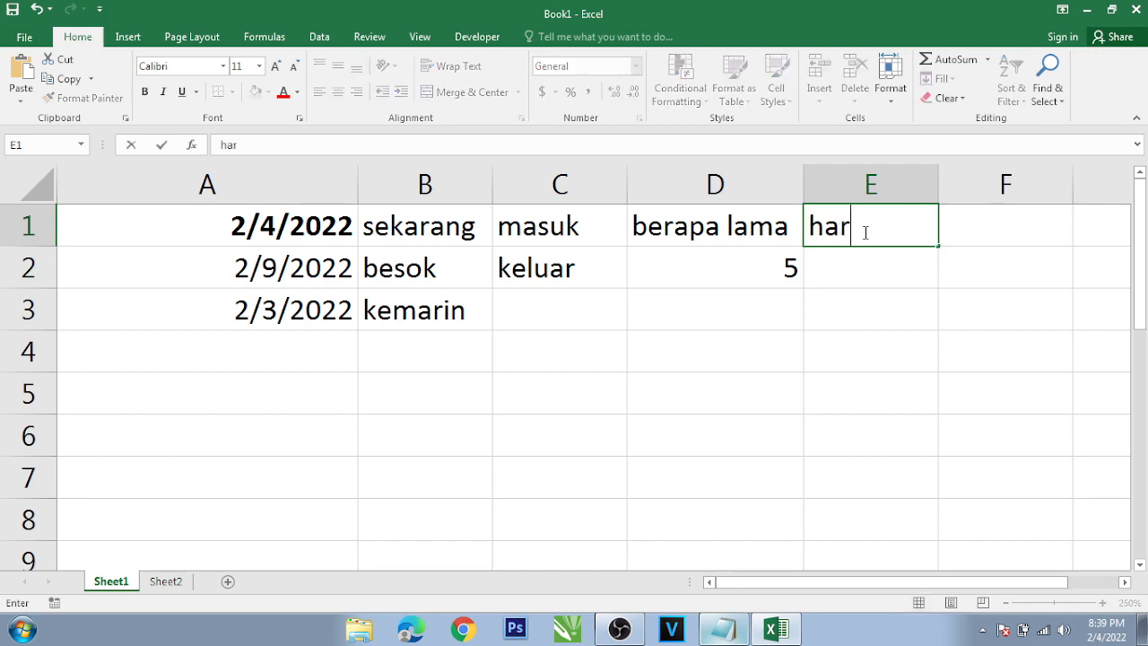
click(860, 271)
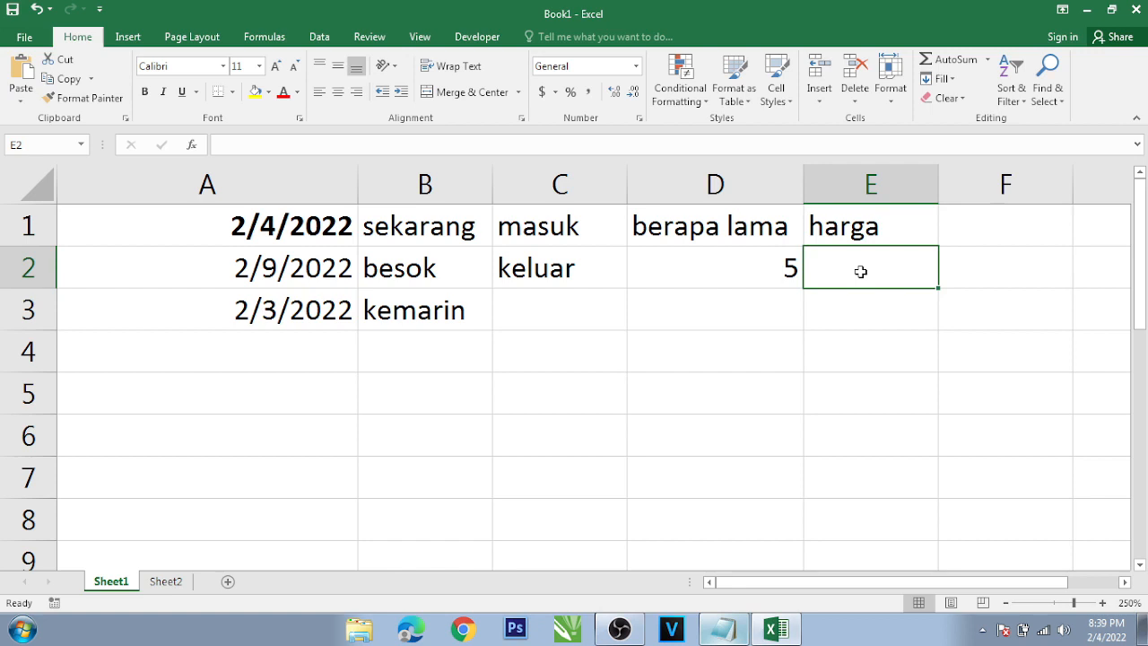
text(125000)
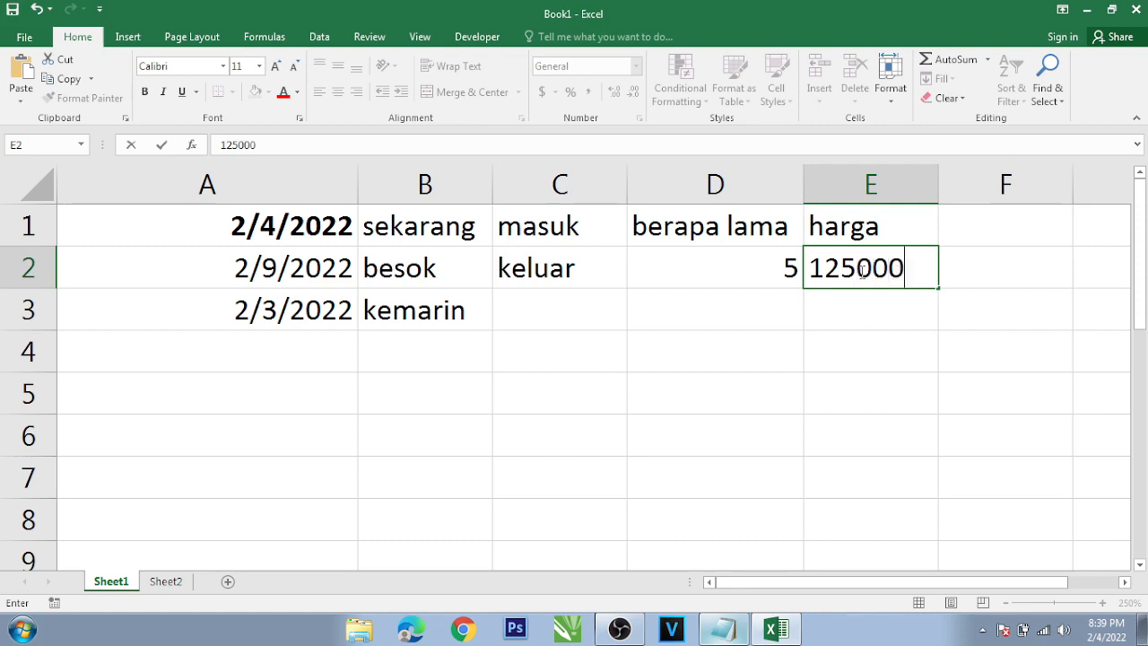
key(Return)
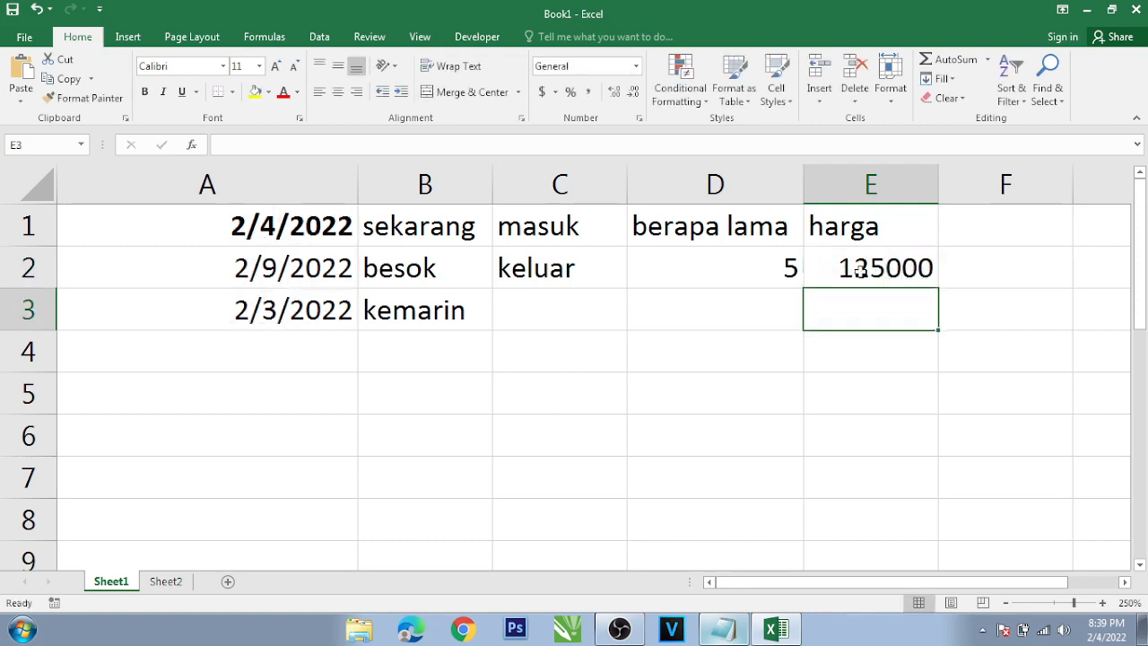
Format the price in E2 as Currency and change it to Accounting with the Rp Indonesian symbol.
click(860, 272)
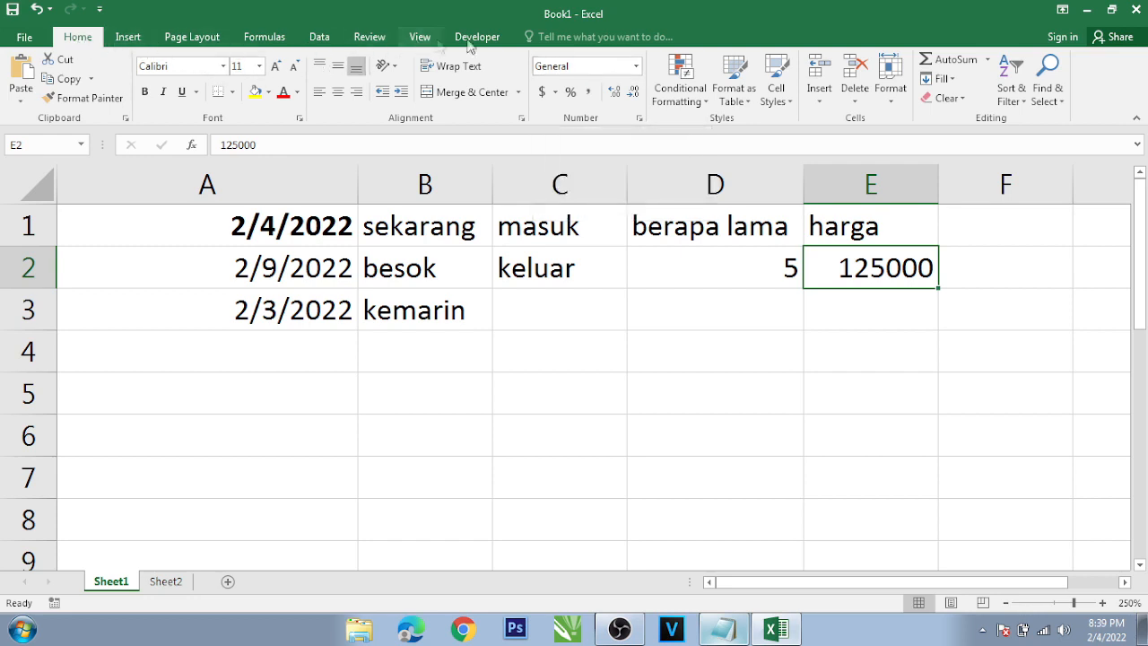
click(637, 66)
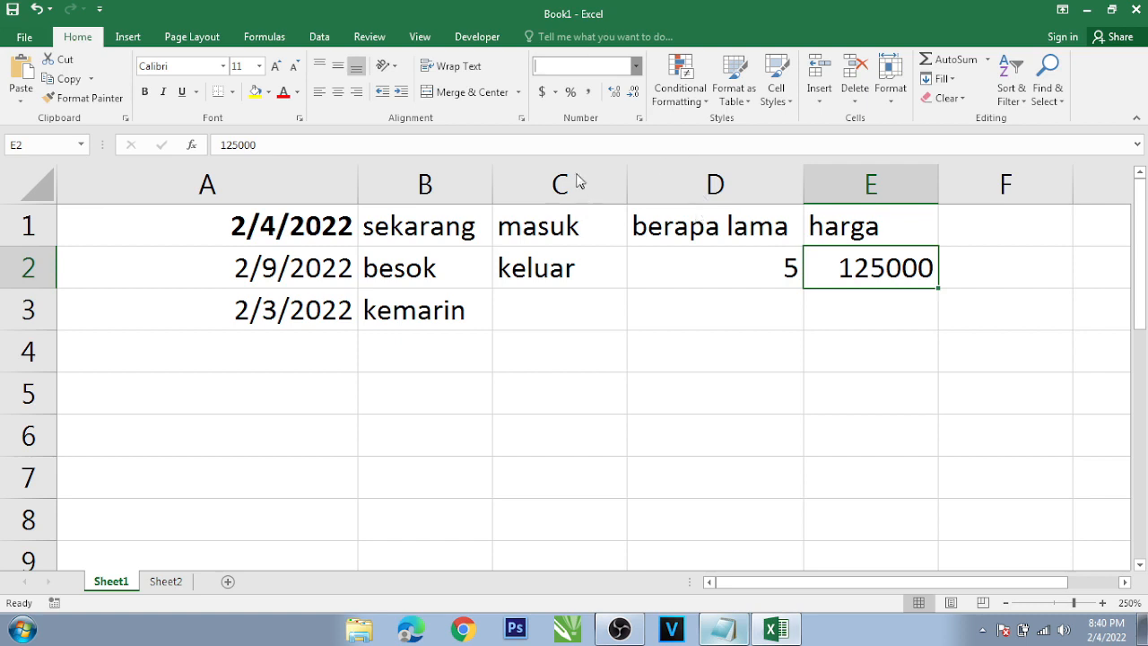
key(ctrl+shift+4)
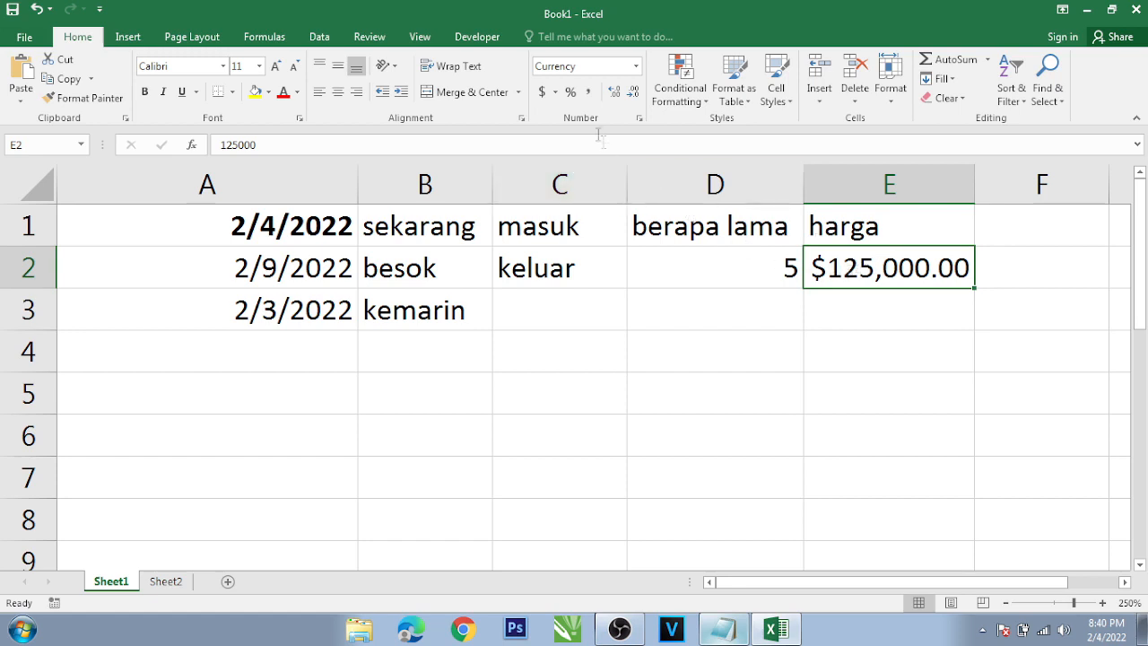
click(555, 93)
key(ctrl+1)
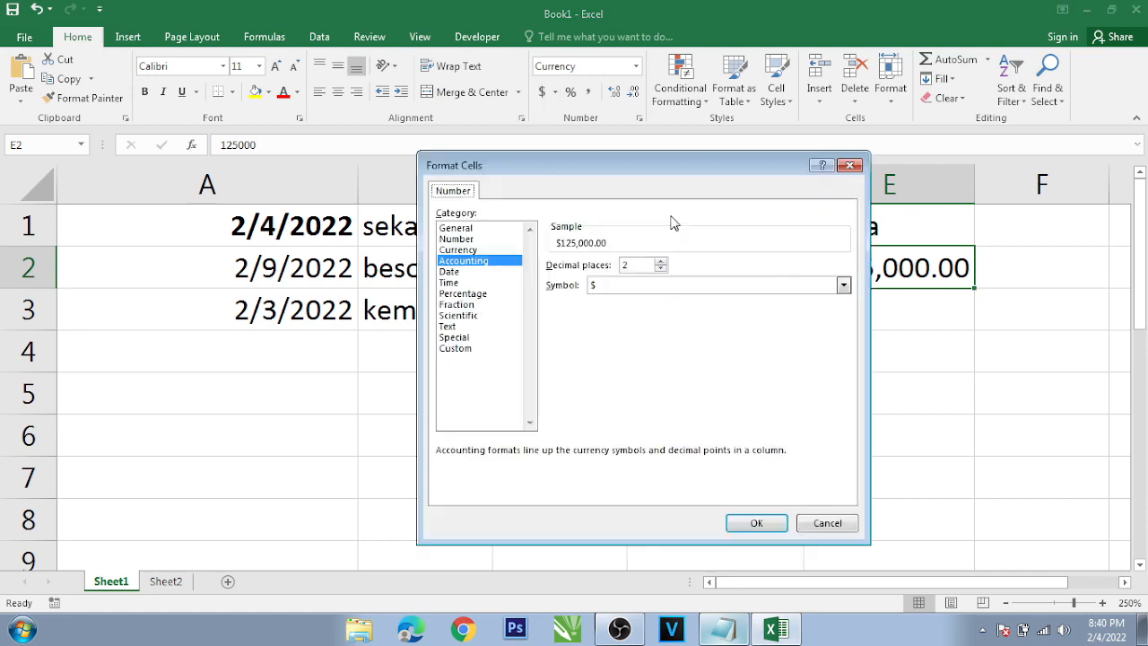
drag(686, 170, 481, 87)
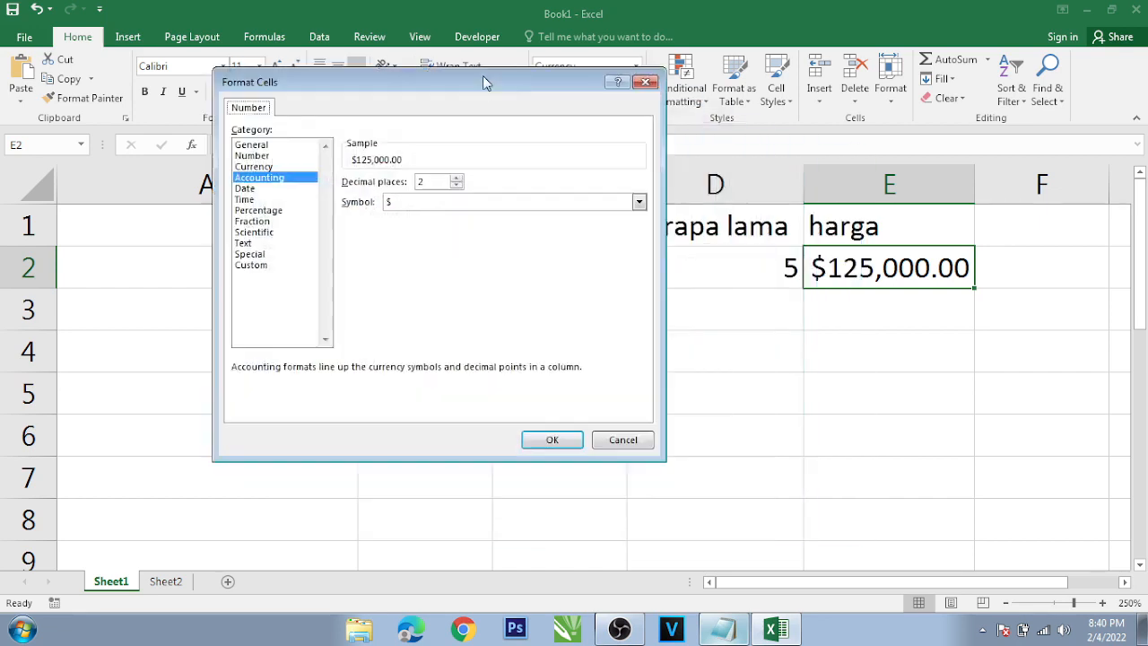
click(639, 203)
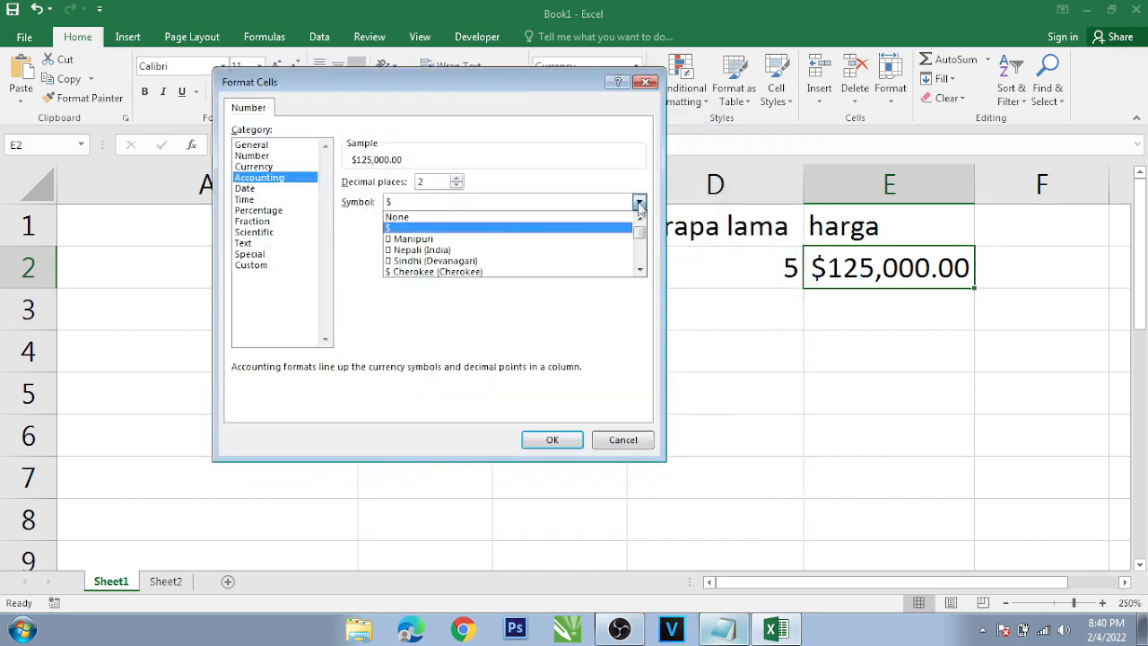
drag(642, 275, 642, 275)
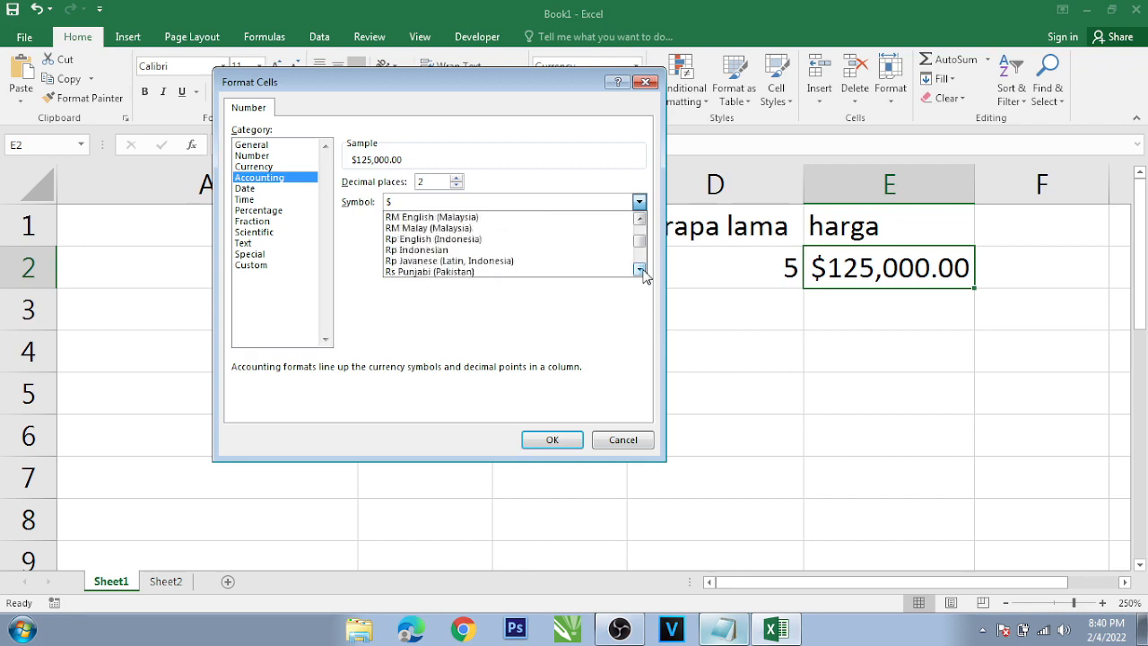
click(457, 251)
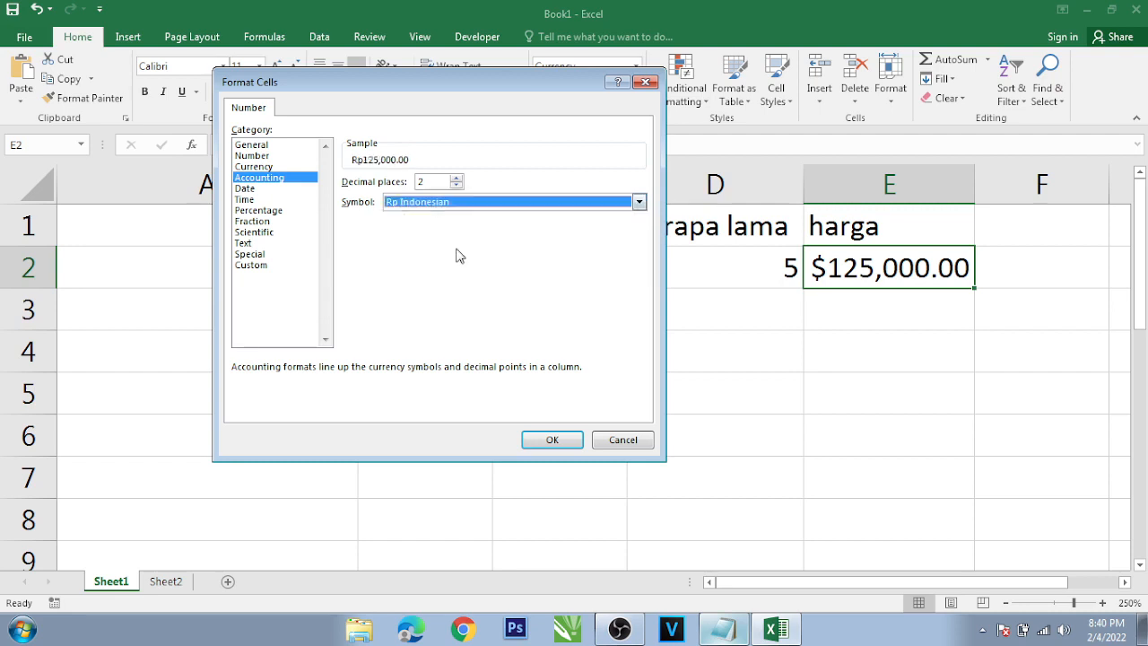
click(550, 440)
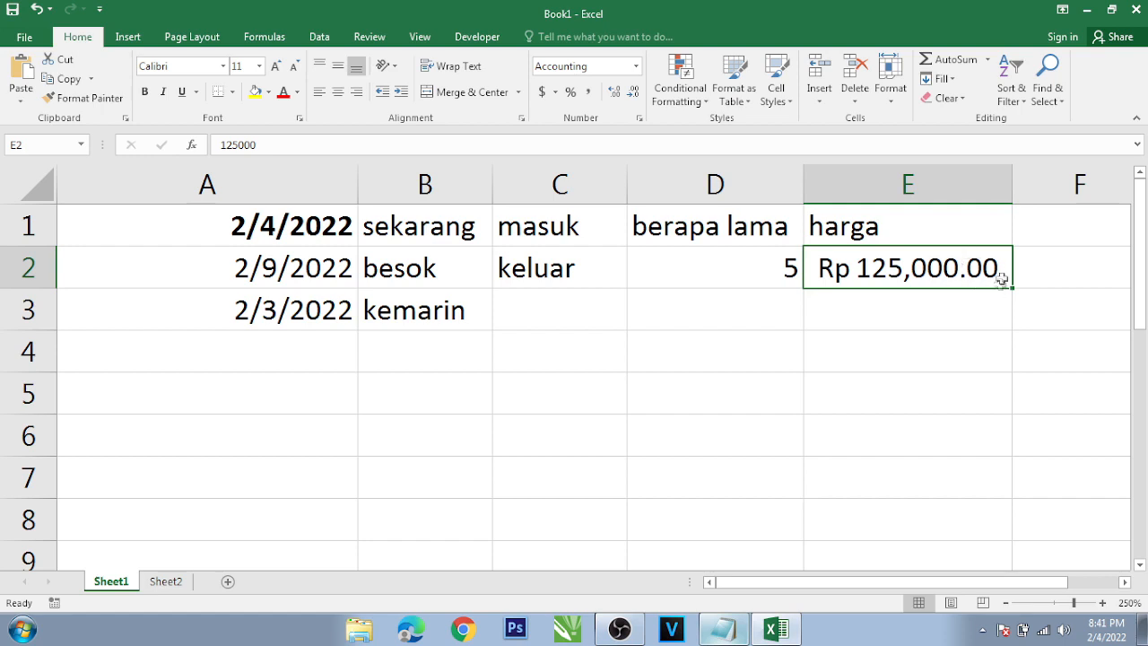
Try decreasing and increasing the decimals of the price in E2, ending with no decimal places.
click(634, 95)
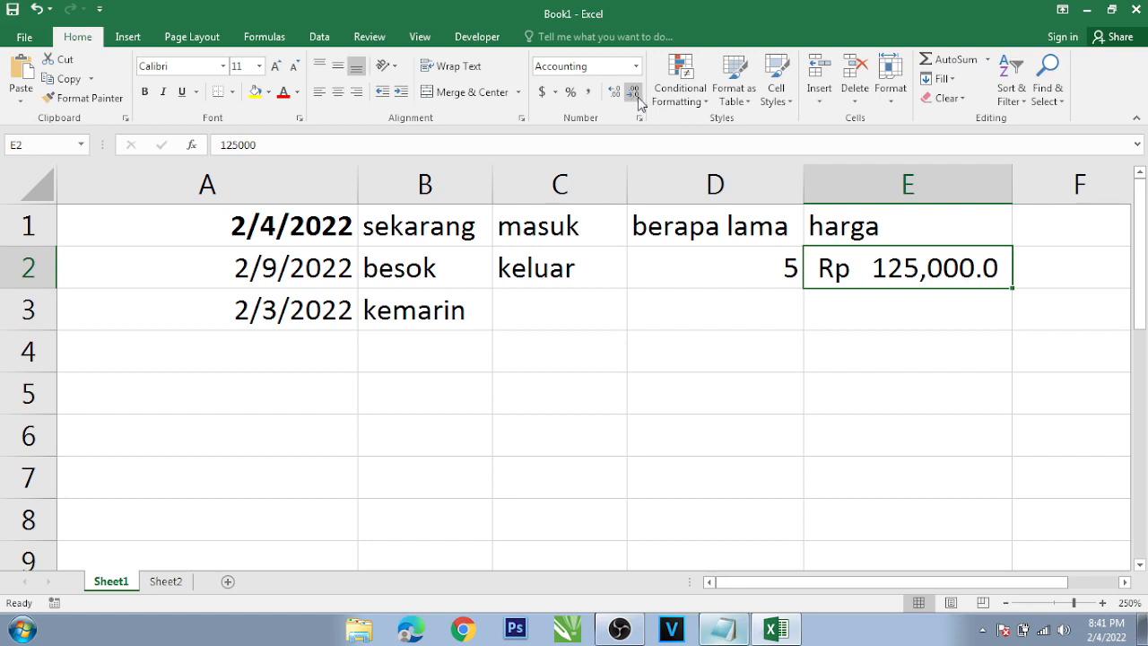
click(634, 95)
click(614, 92)
click(614, 92)
click(634, 95)
click(634, 95)
click(621, 94)
click(632, 94)
click(944, 318)
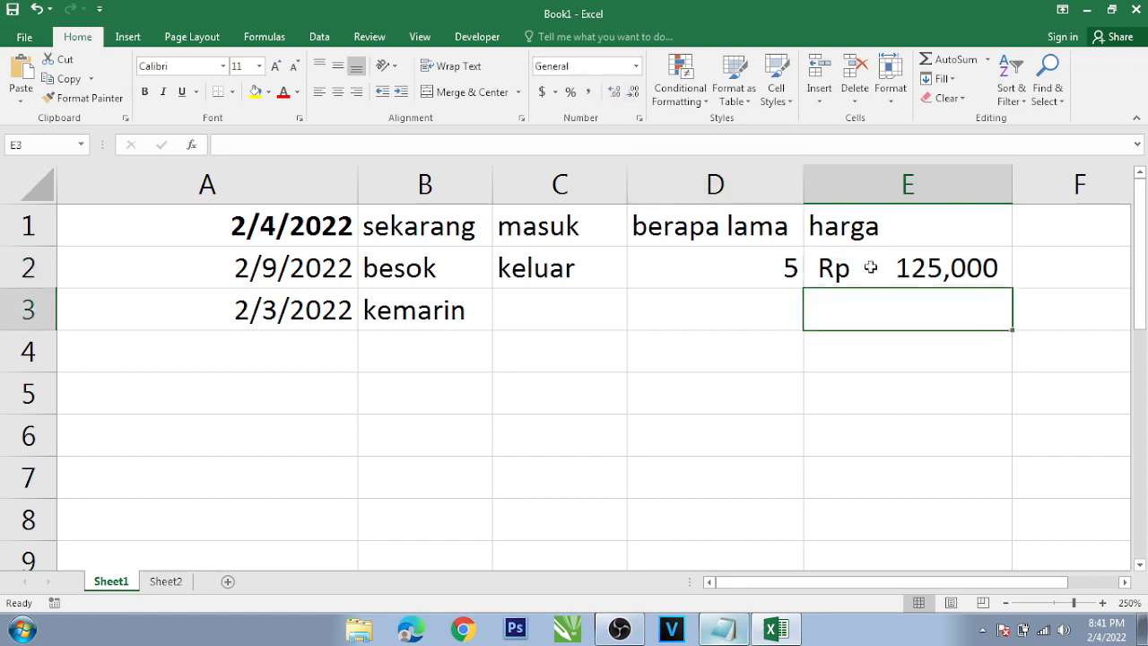
click(870, 267)
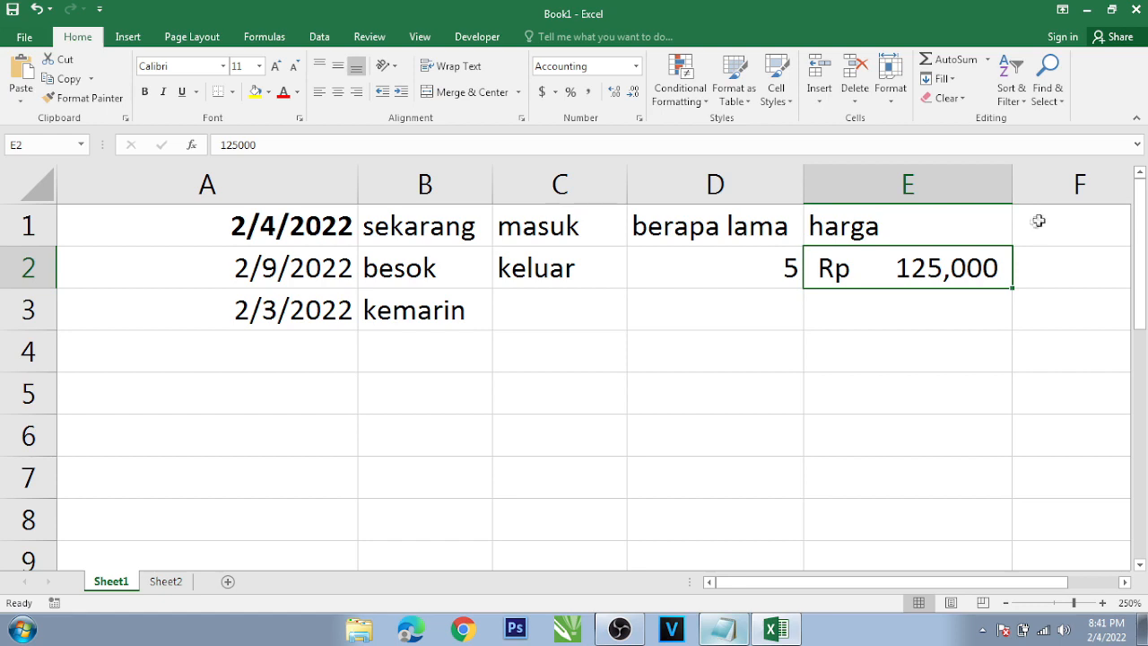
Narrow column A closely around its dates to make room for column F beside the price.
click(936, 229)
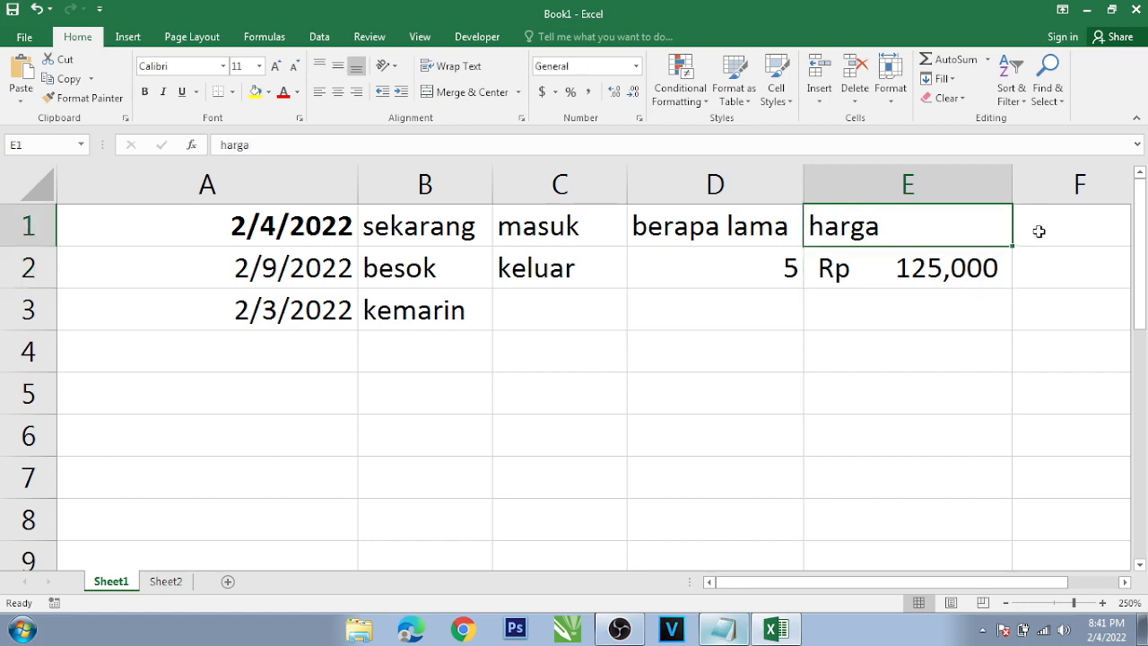
click(1025, 231)
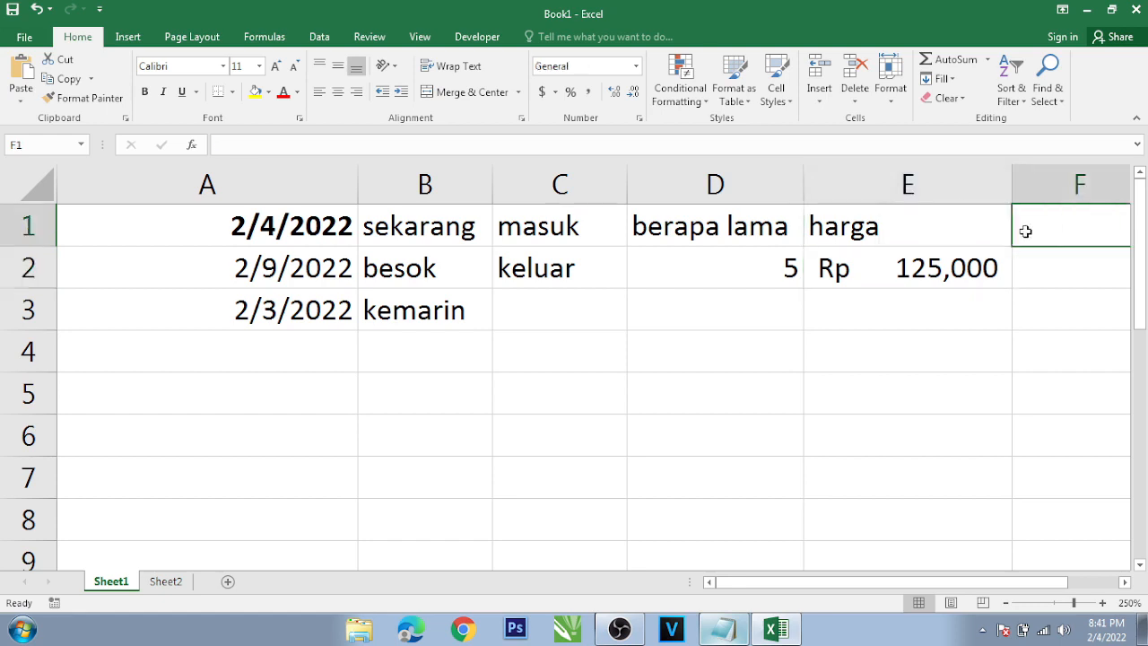
drag(1023, 588, 1055, 589)
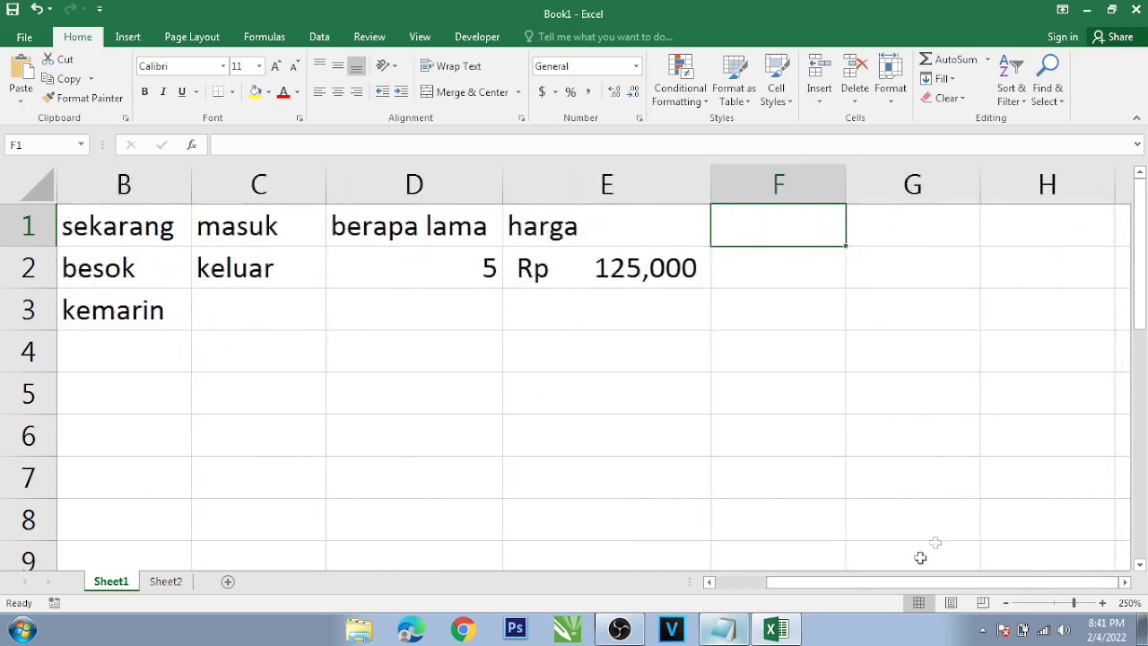
click(709, 582)
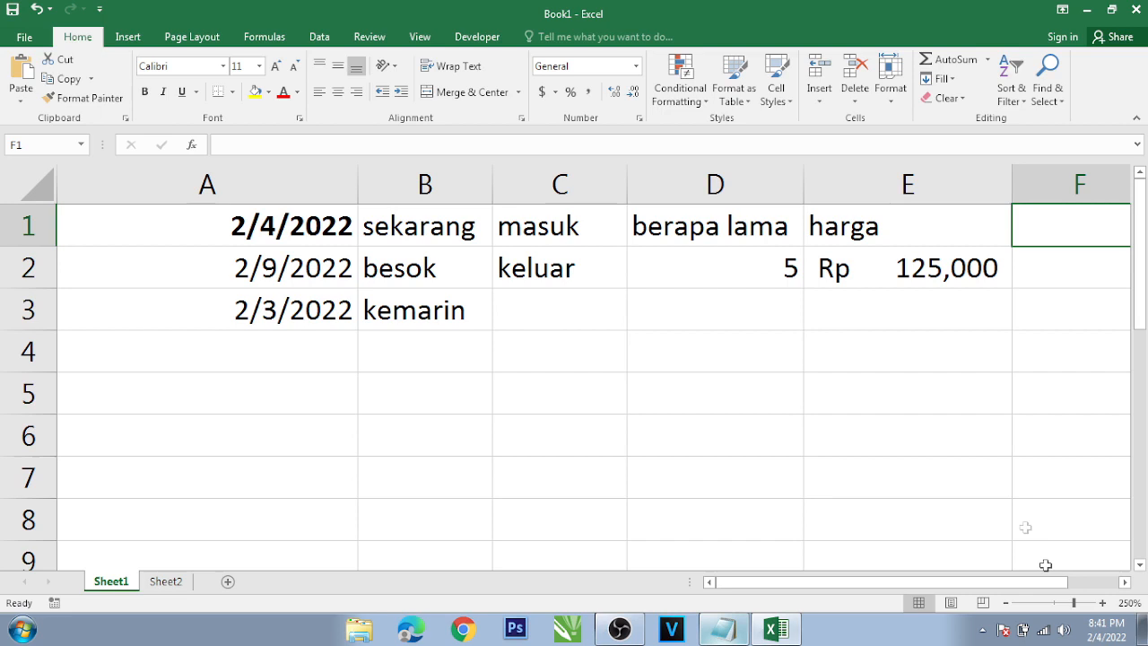
click(1005, 602)
click(1005, 602)
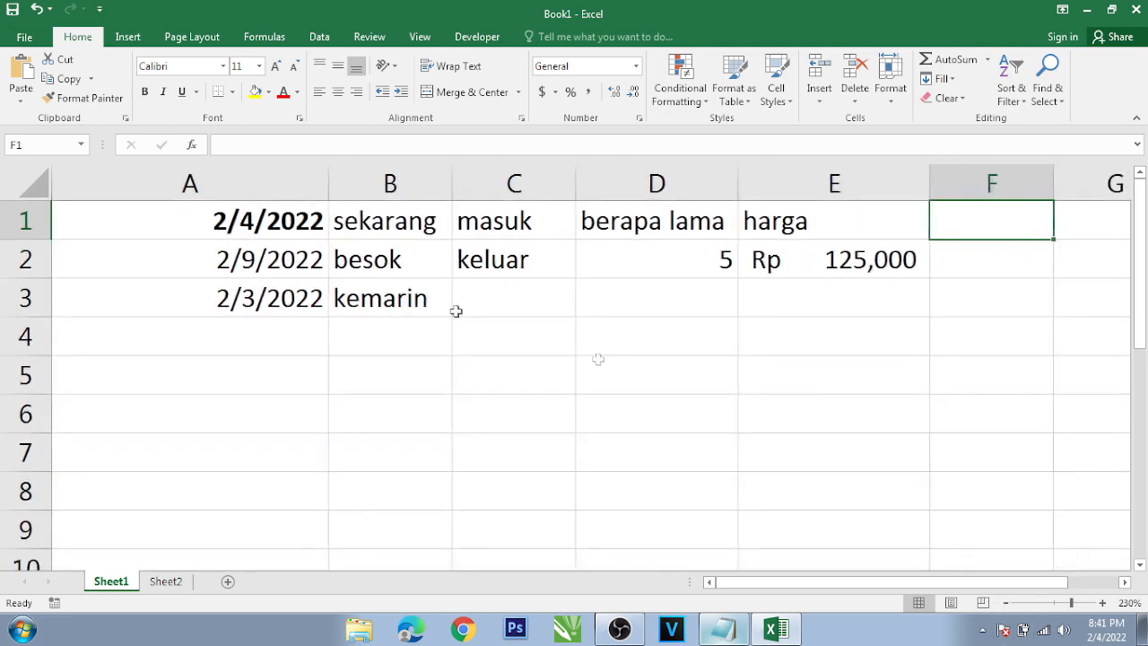
click(324, 187)
drag(328, 185, 226, 184)
click(1102, 603)
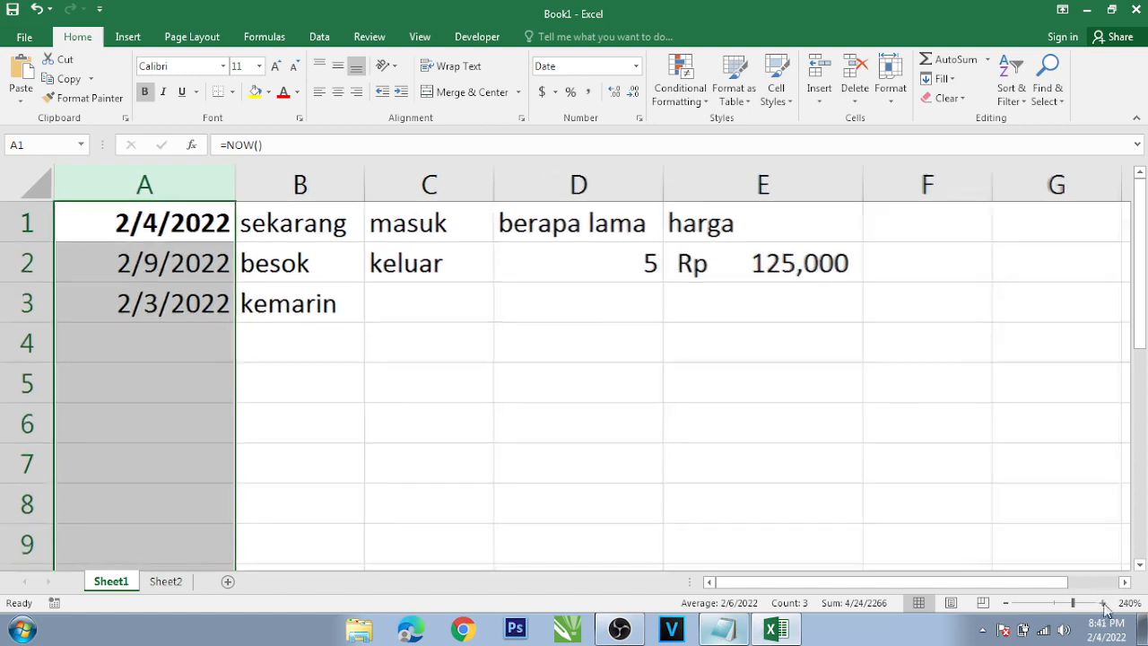
Enter the heading total bayar in cell F1, beside the harga heading.
click(1102, 603)
click(1102, 602)
click(1102, 602)
click(1102, 603)
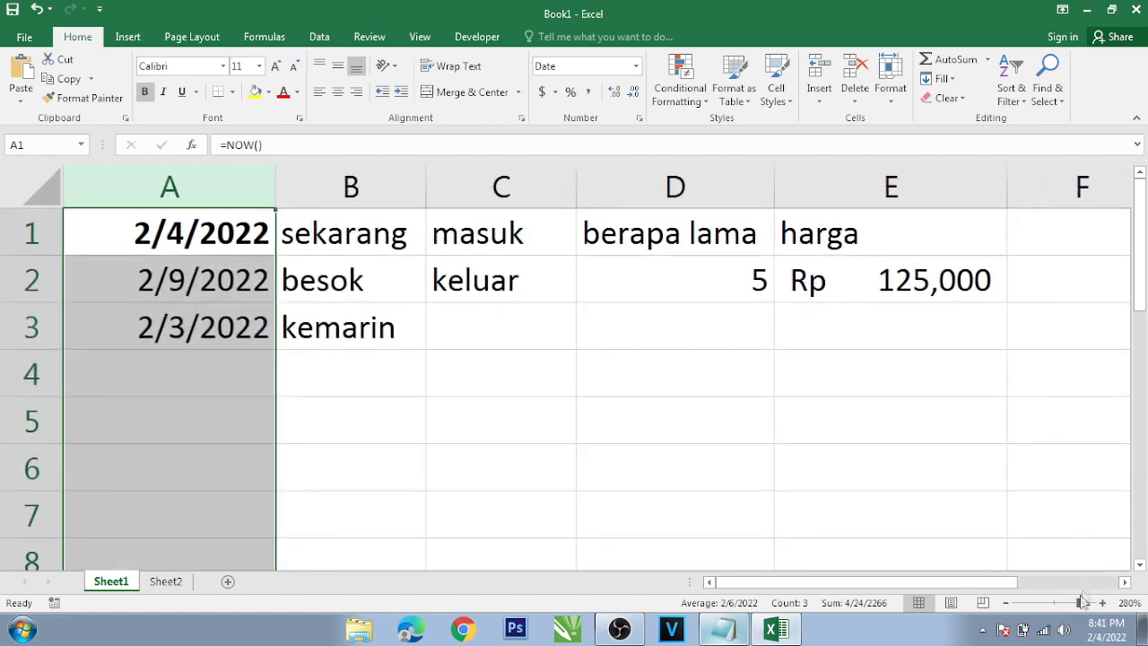
click(1124, 582)
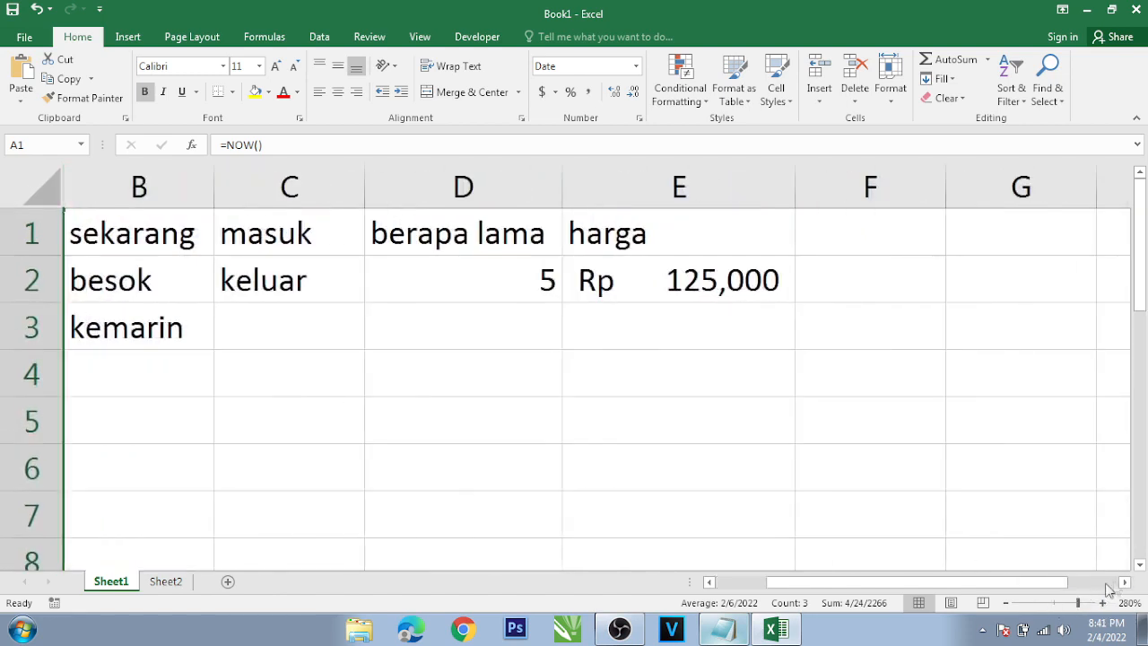
click(1006, 603)
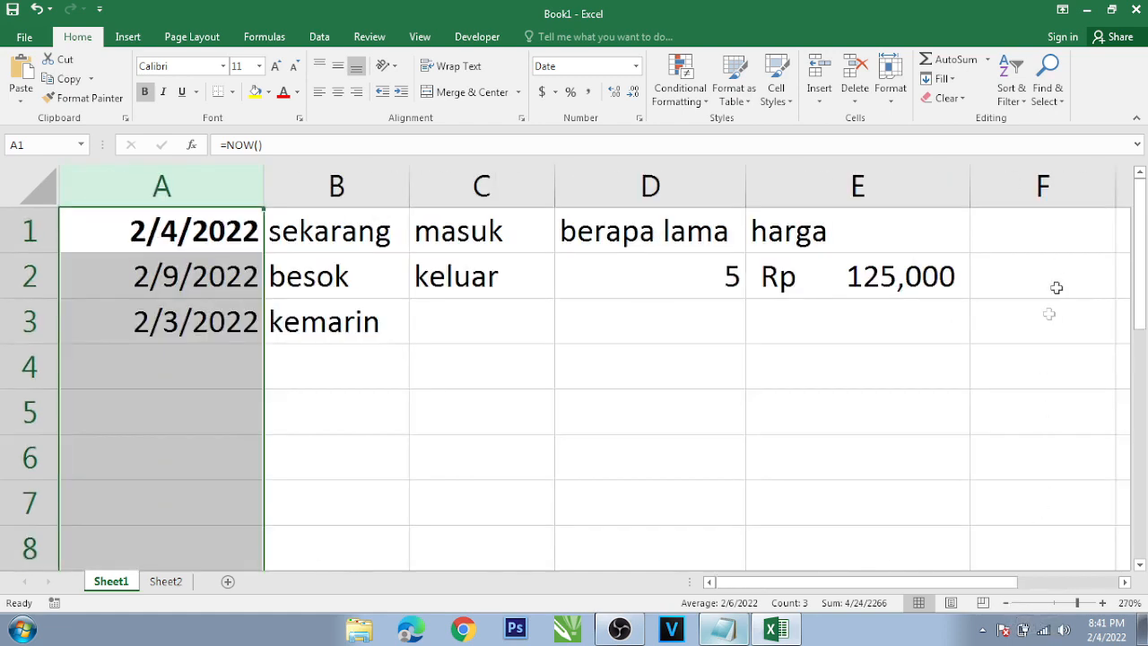
click(1052, 233)
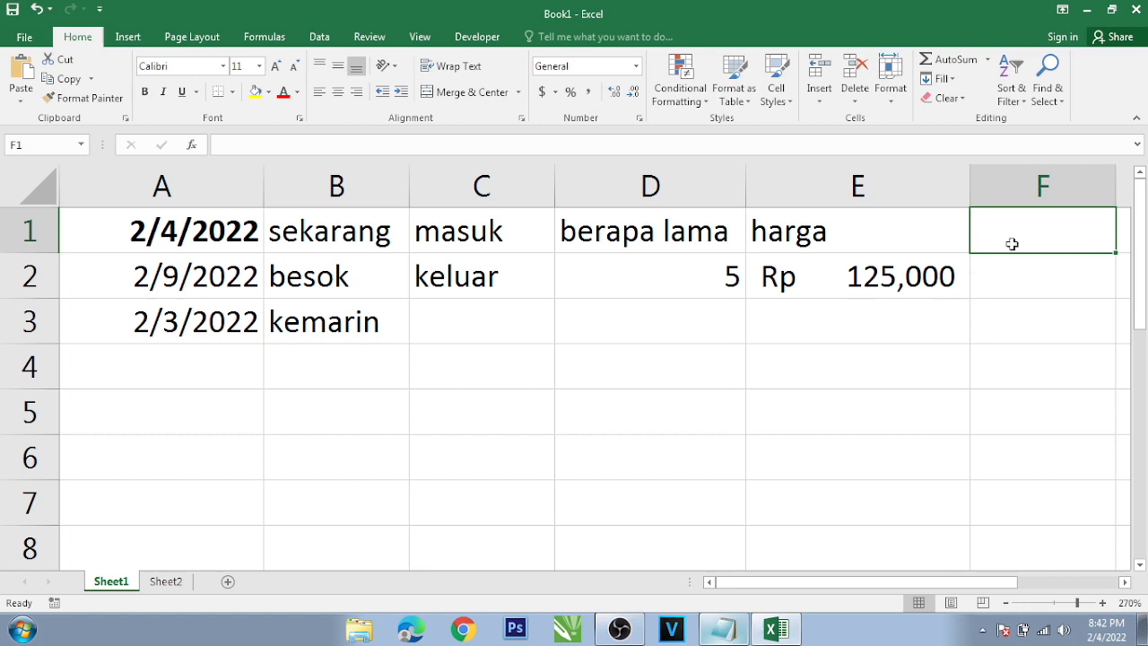
text(t)
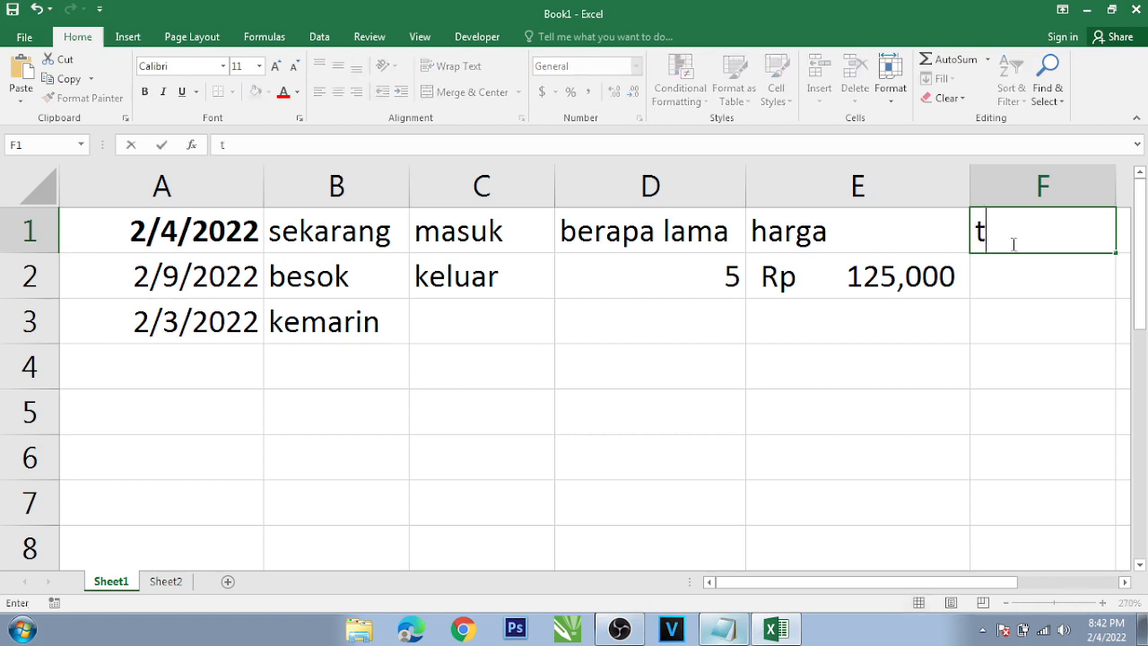
text(otal)
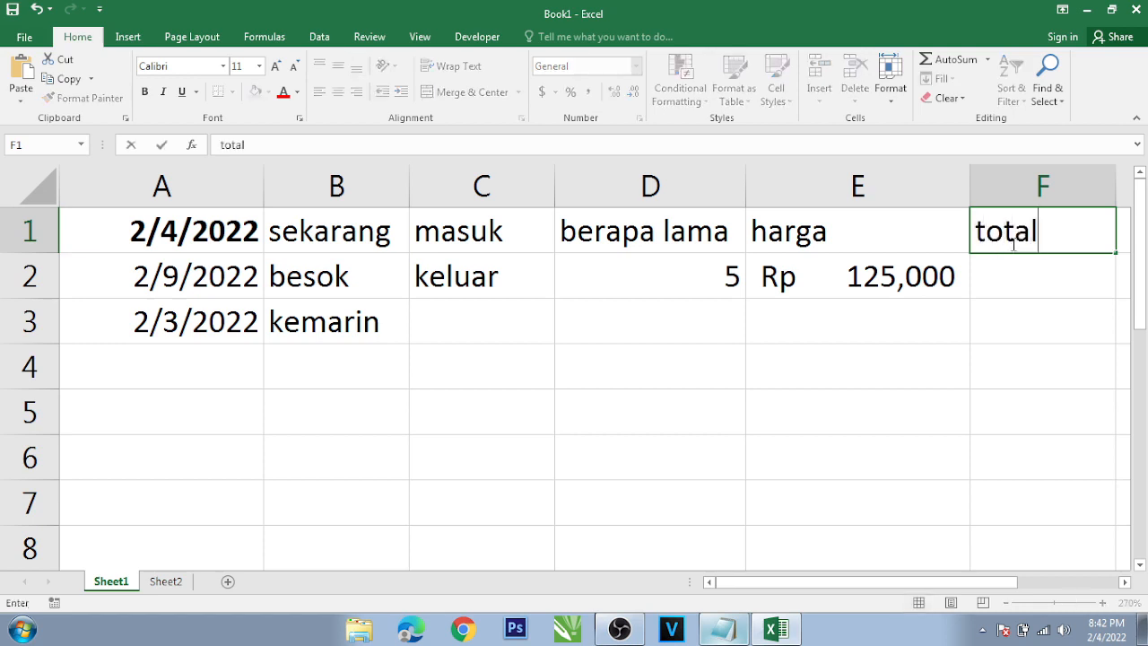
text( bayar)
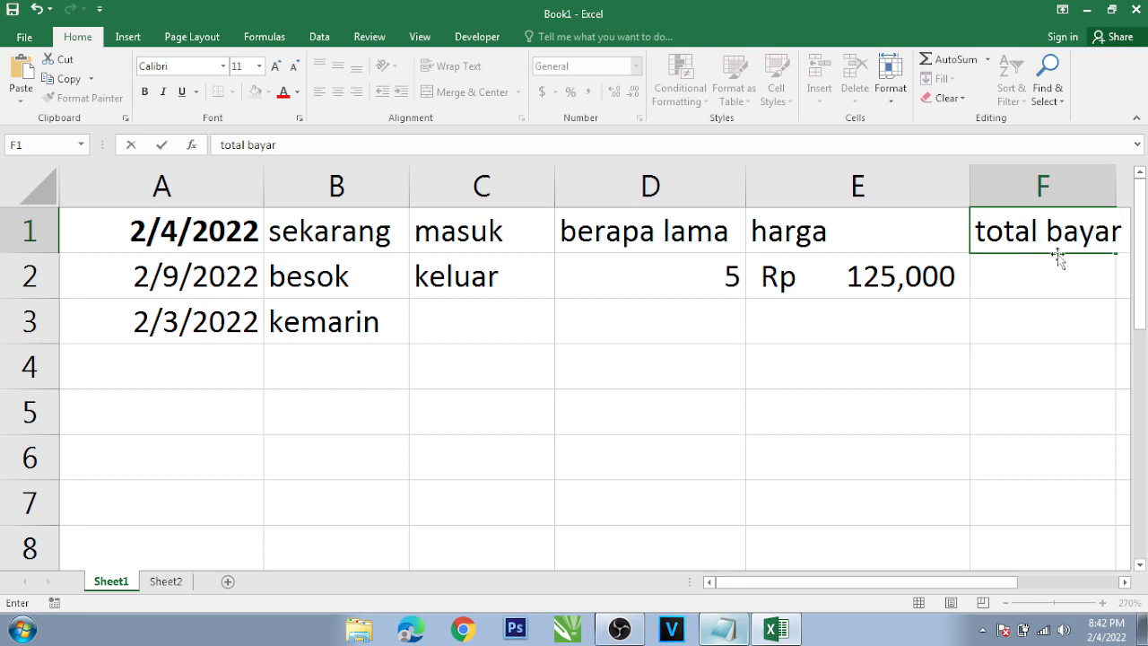
Calculate the total payment in F2 by multiplying the length of stay by the price with =D2*E2.
click(1040, 272)
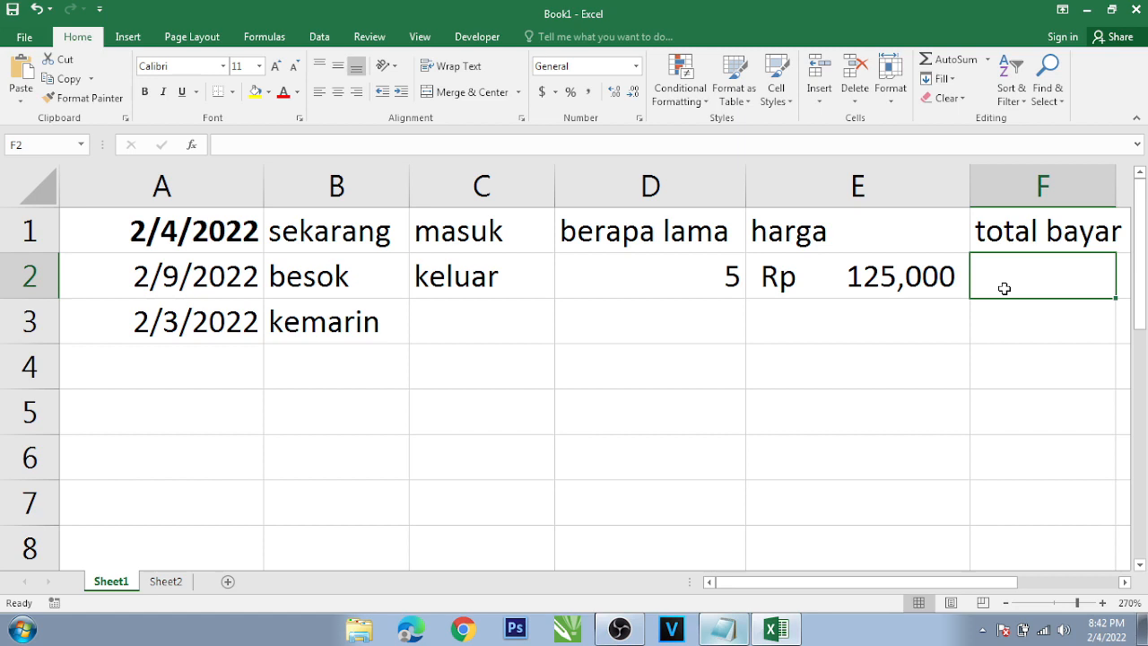
text(=)
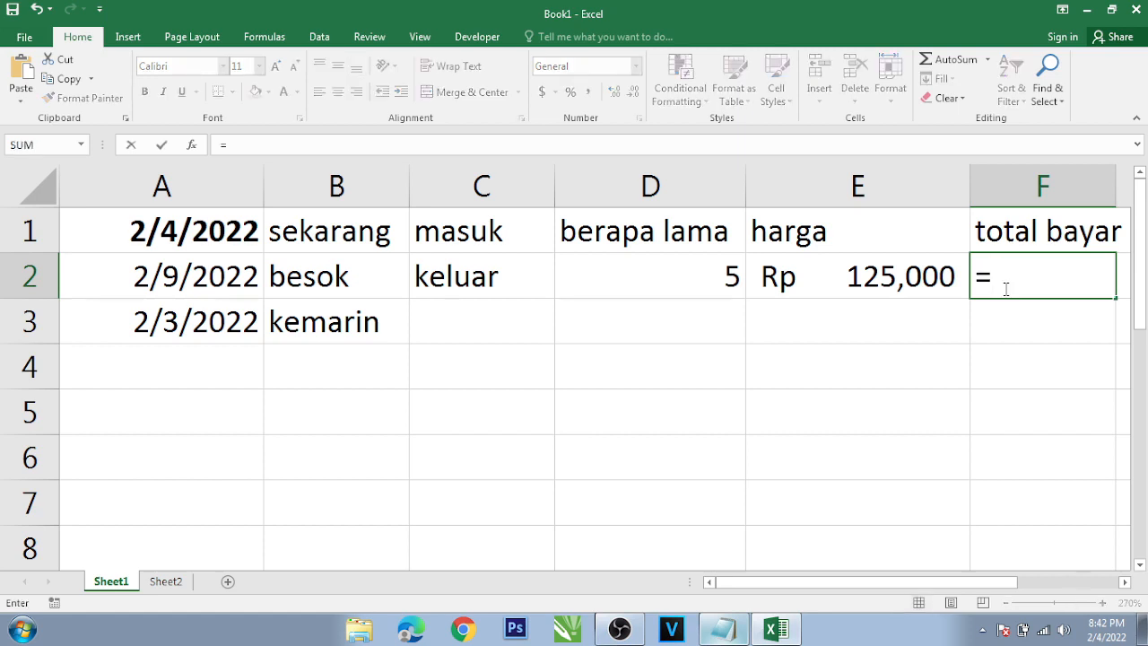
key(Escape)
text(=)
click(670, 273)
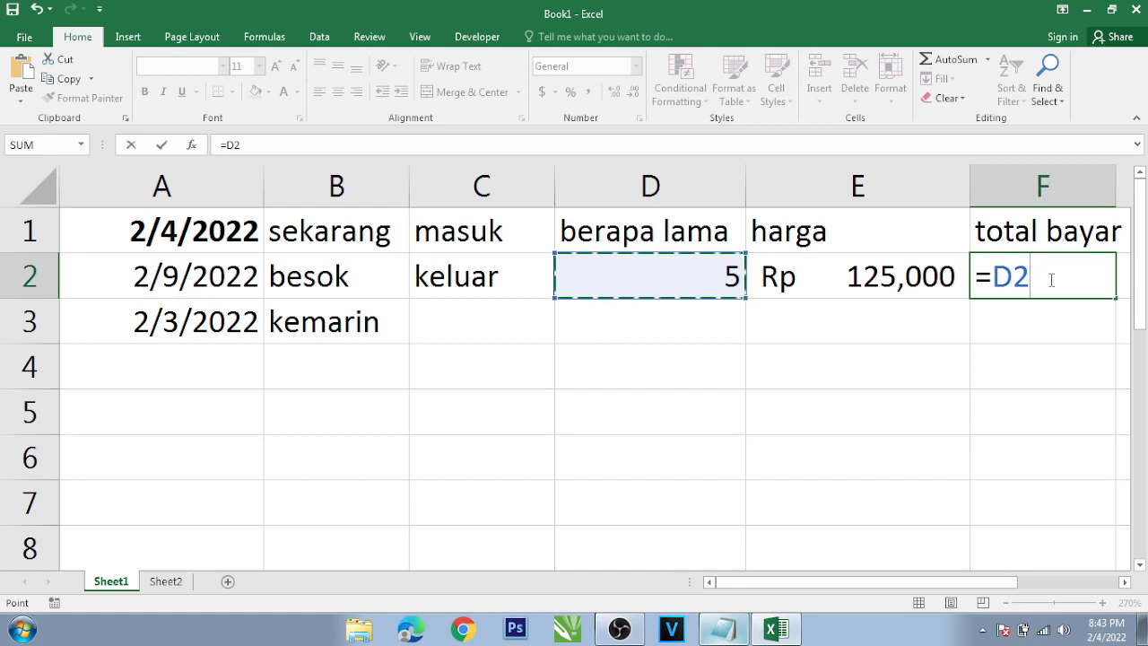
text(*)
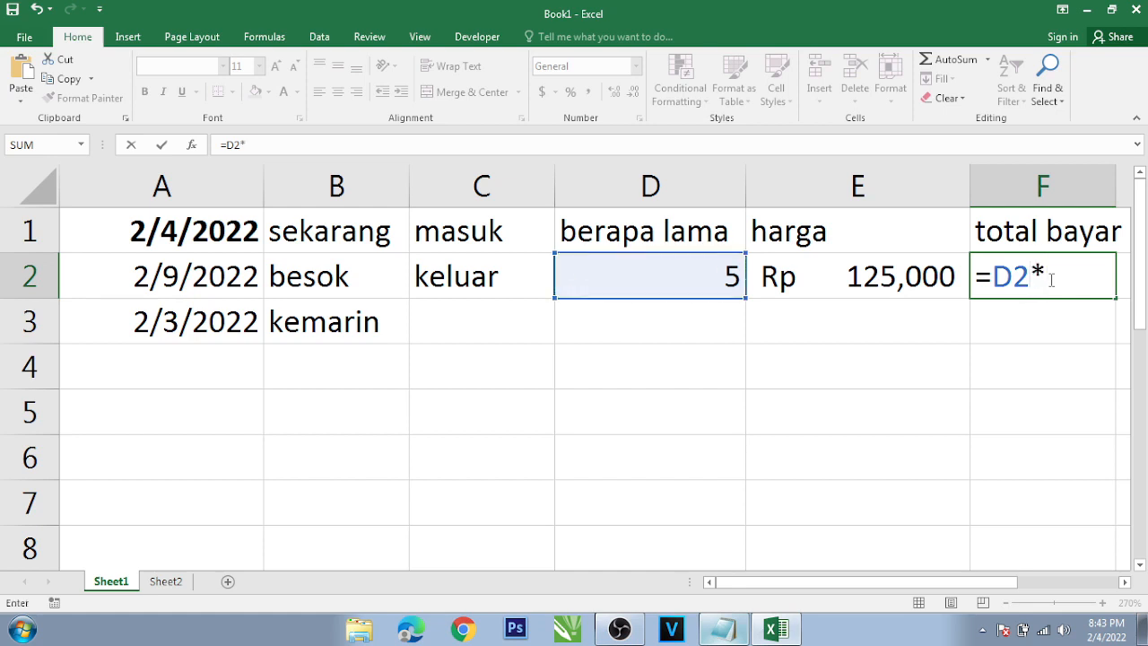
text(x)
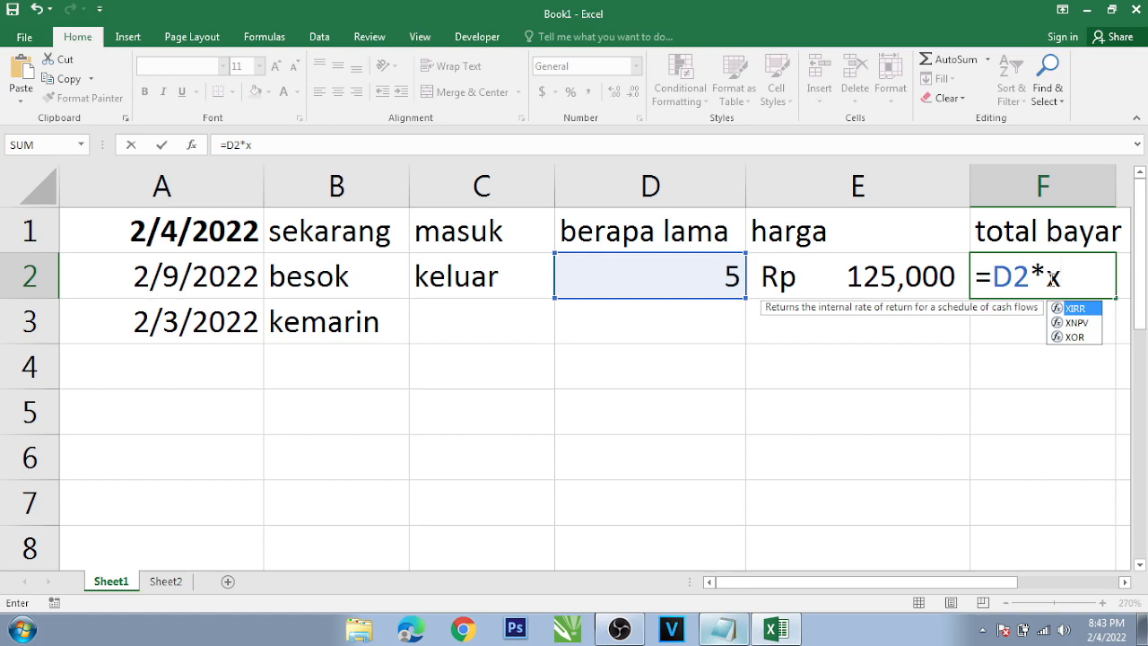
key(BackSpace)
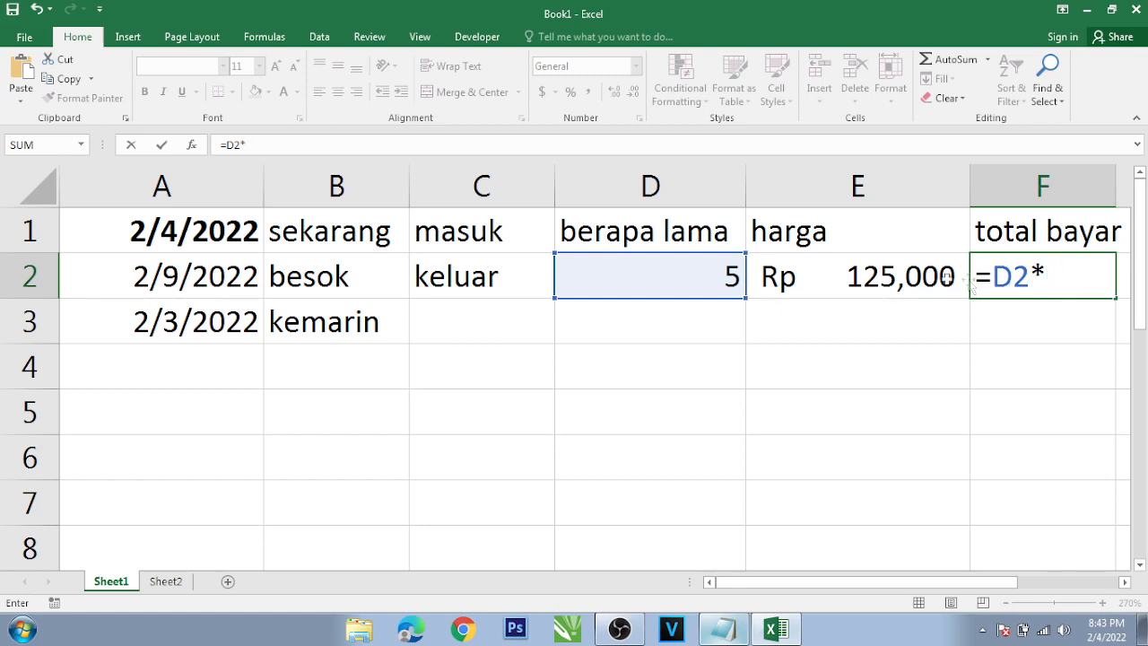
click(896, 279)
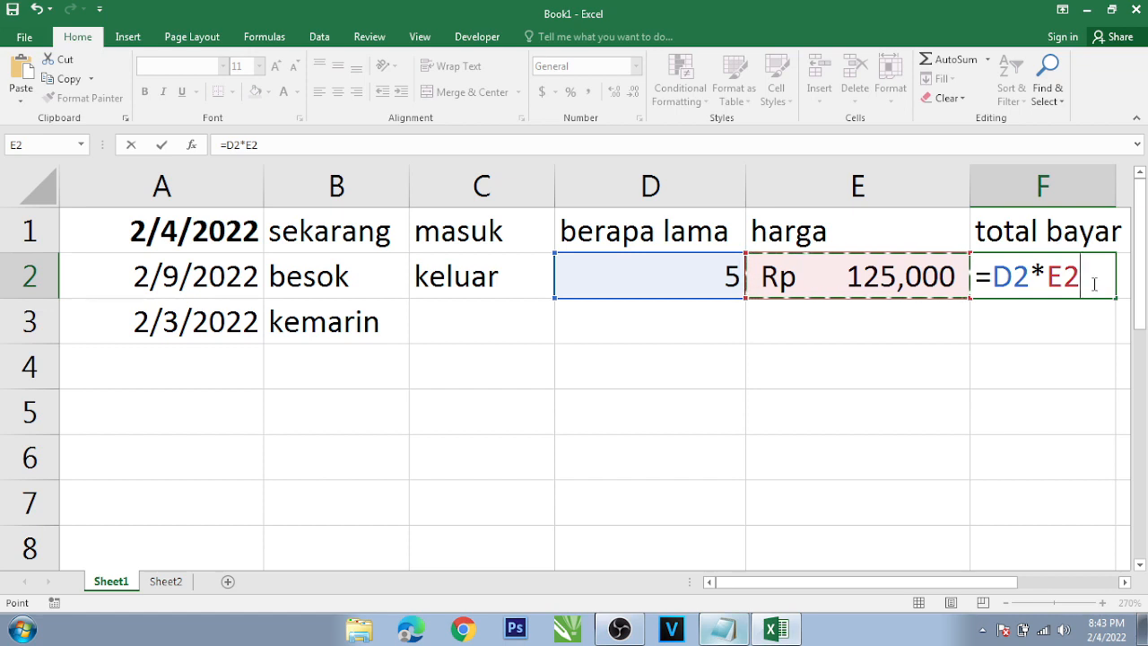
key(Return)
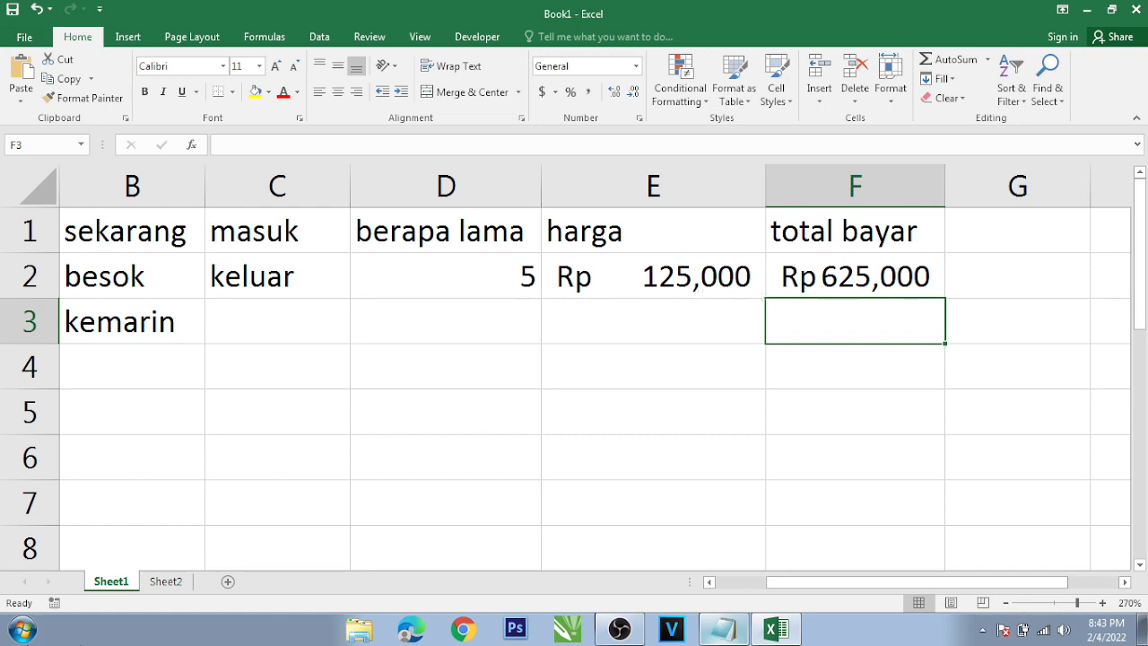
Switch to Calculator and multiply 125000 by 5 to check the total payment in F2, minimising Calculator when done.
click(14, 635)
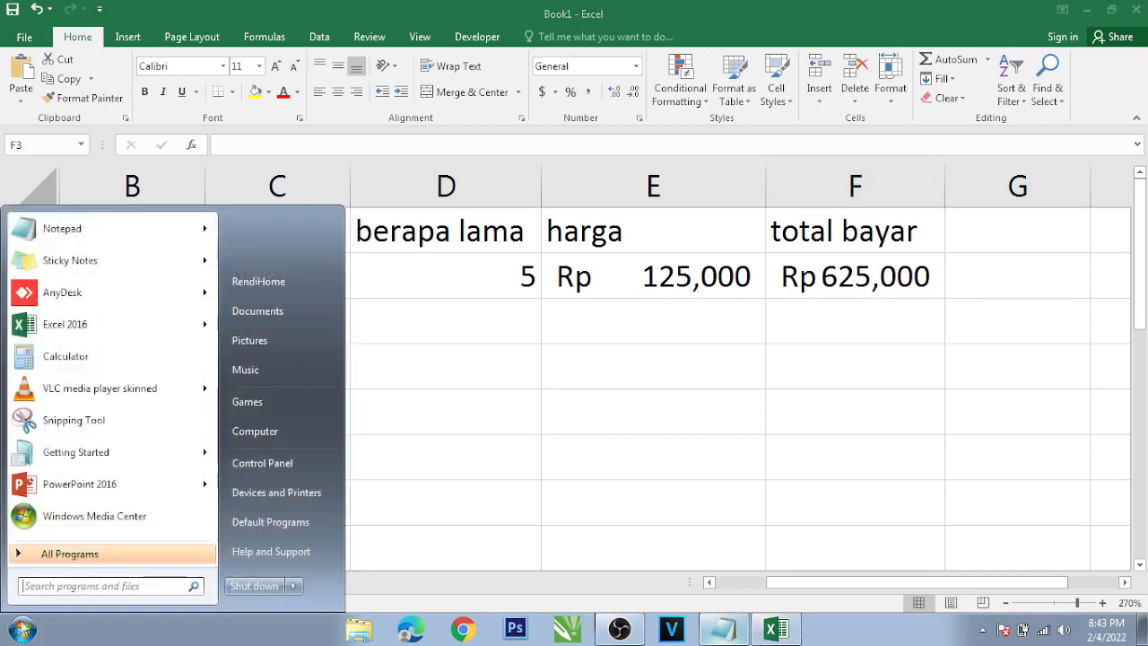
click(81, 365)
drag(925, 179, 309, 191)
click(249, 384)
click(282, 384)
click(282, 357)
click(286, 412)
click(285, 411)
click(285, 412)
click(350, 357)
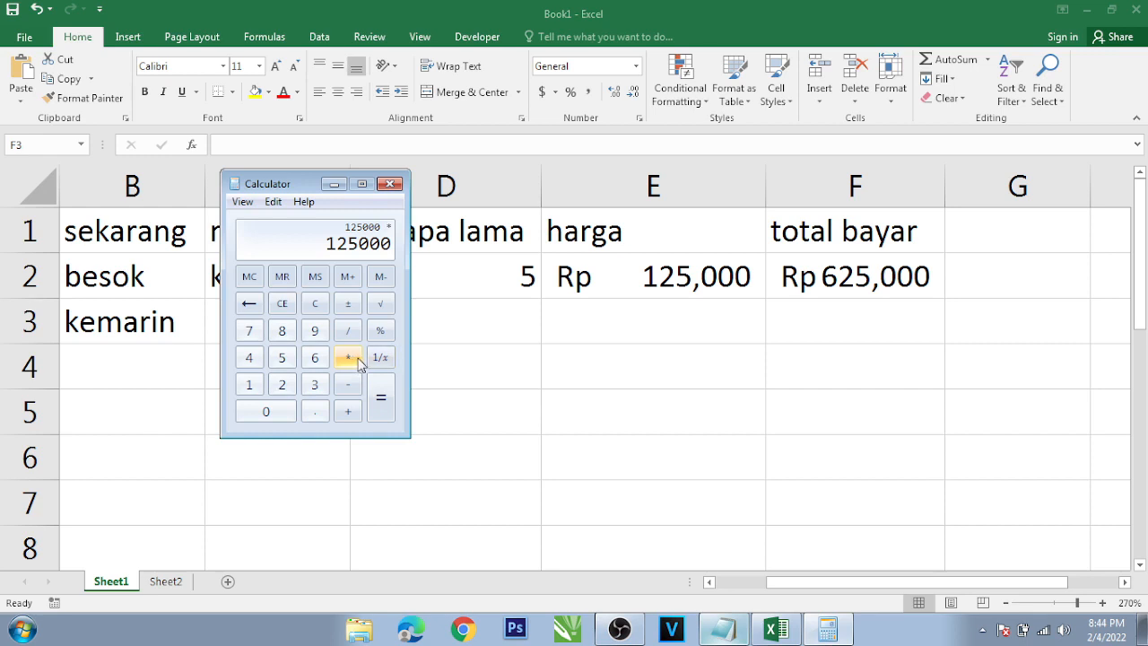
click(289, 357)
click(381, 400)
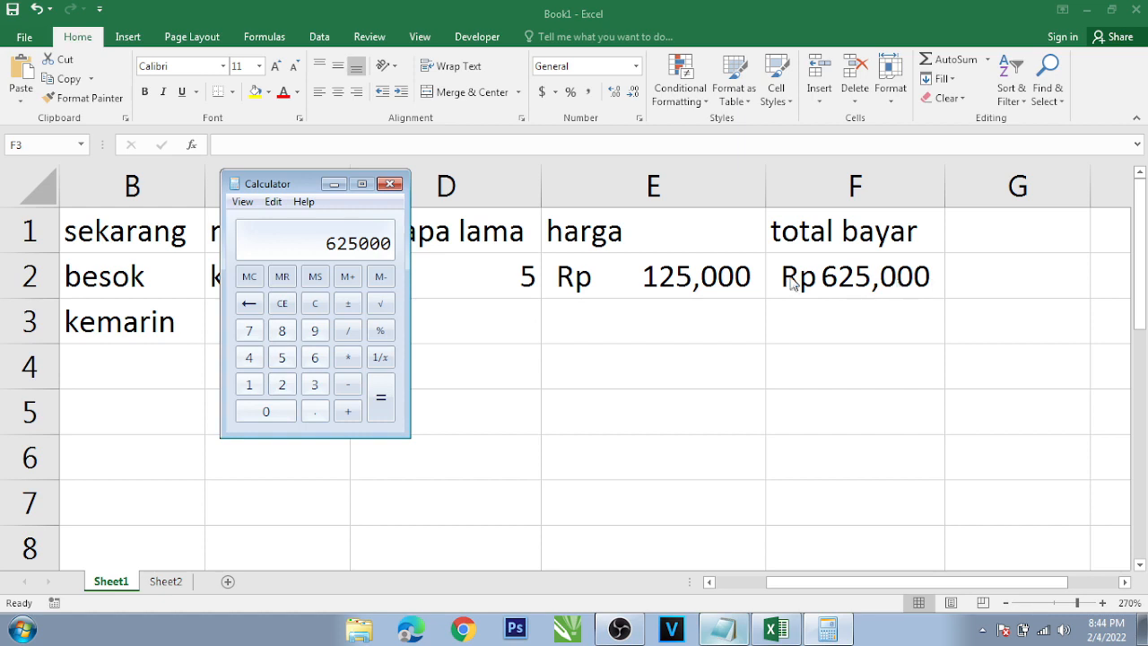
click(335, 186)
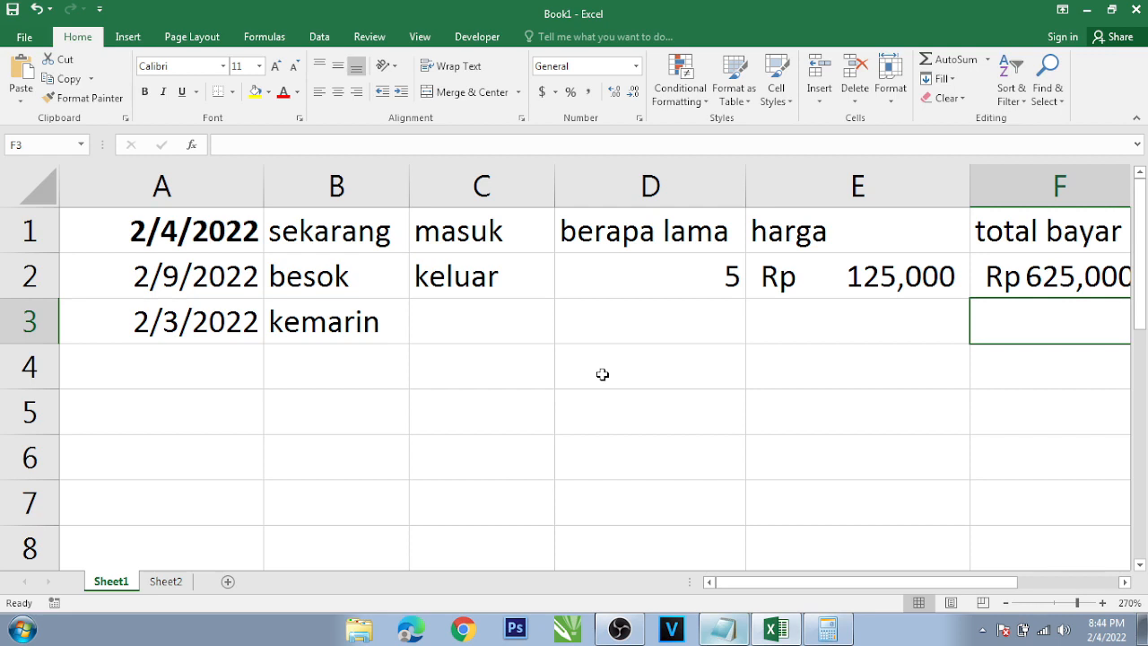